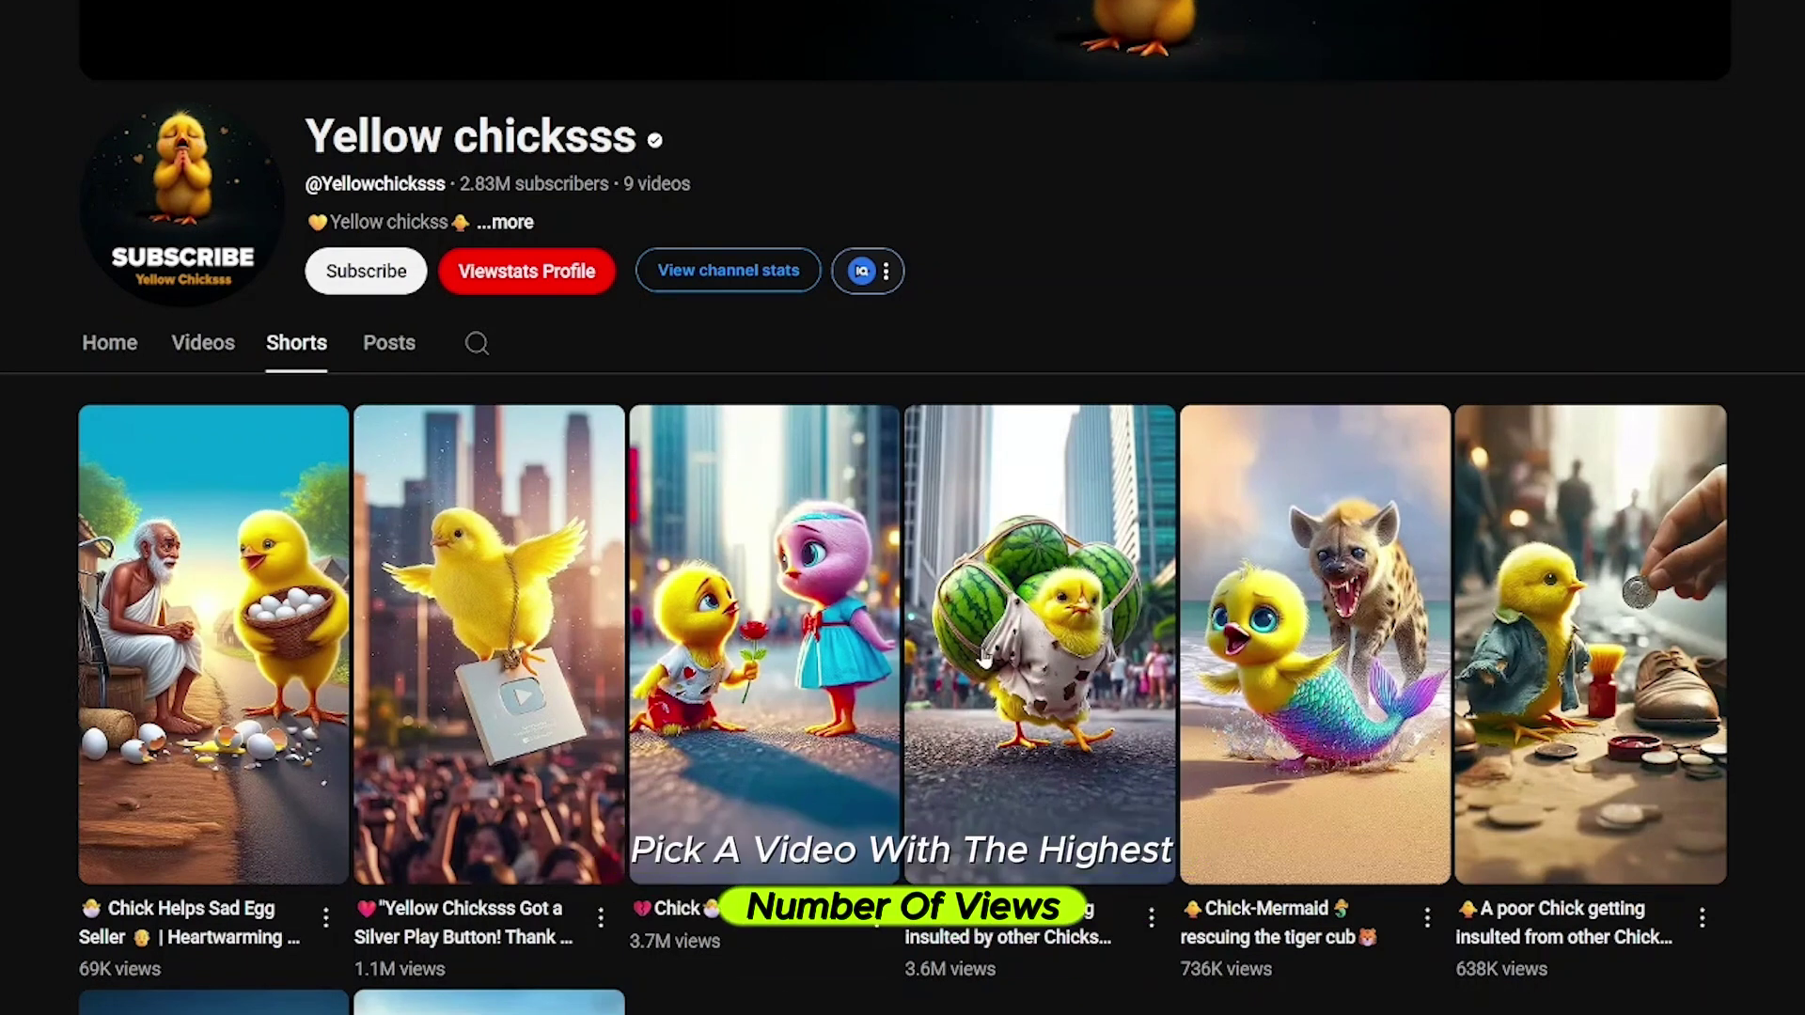
Step: Open the short about a poor chick insulted by other chicks and copy its share link
left_click(983, 662)
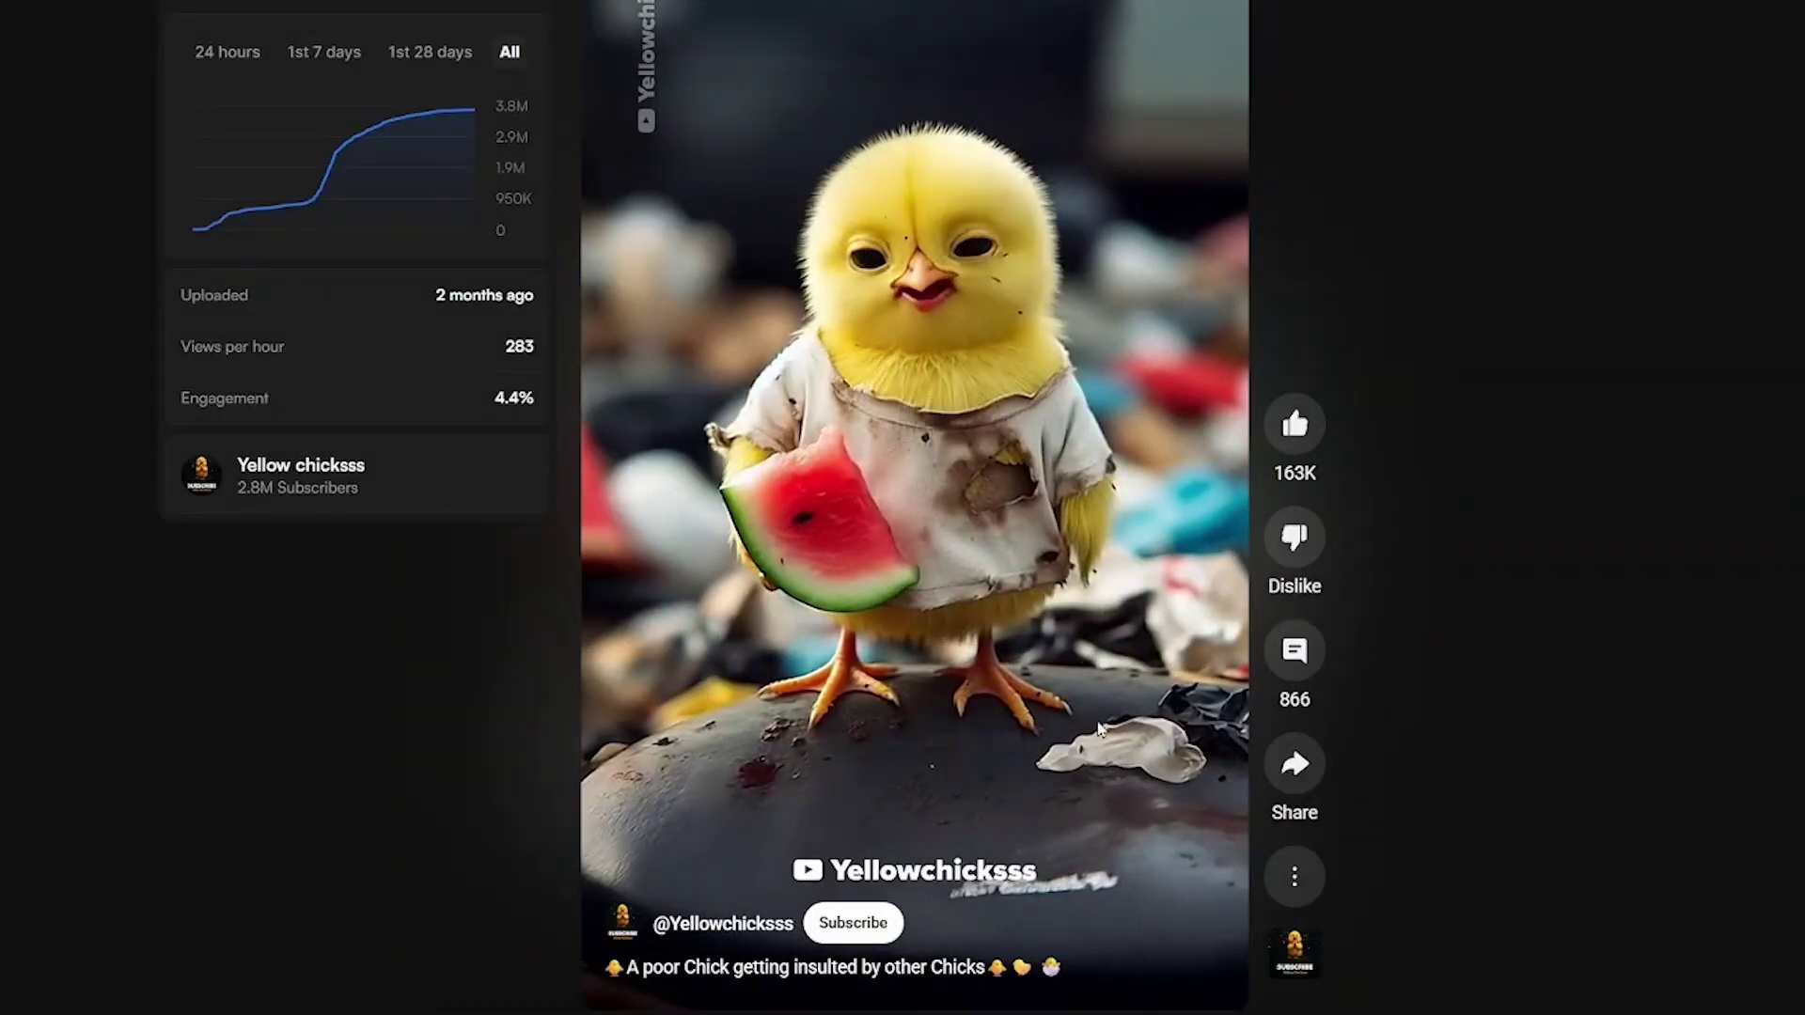
left_click(1295, 771)
left_click(968, 505)
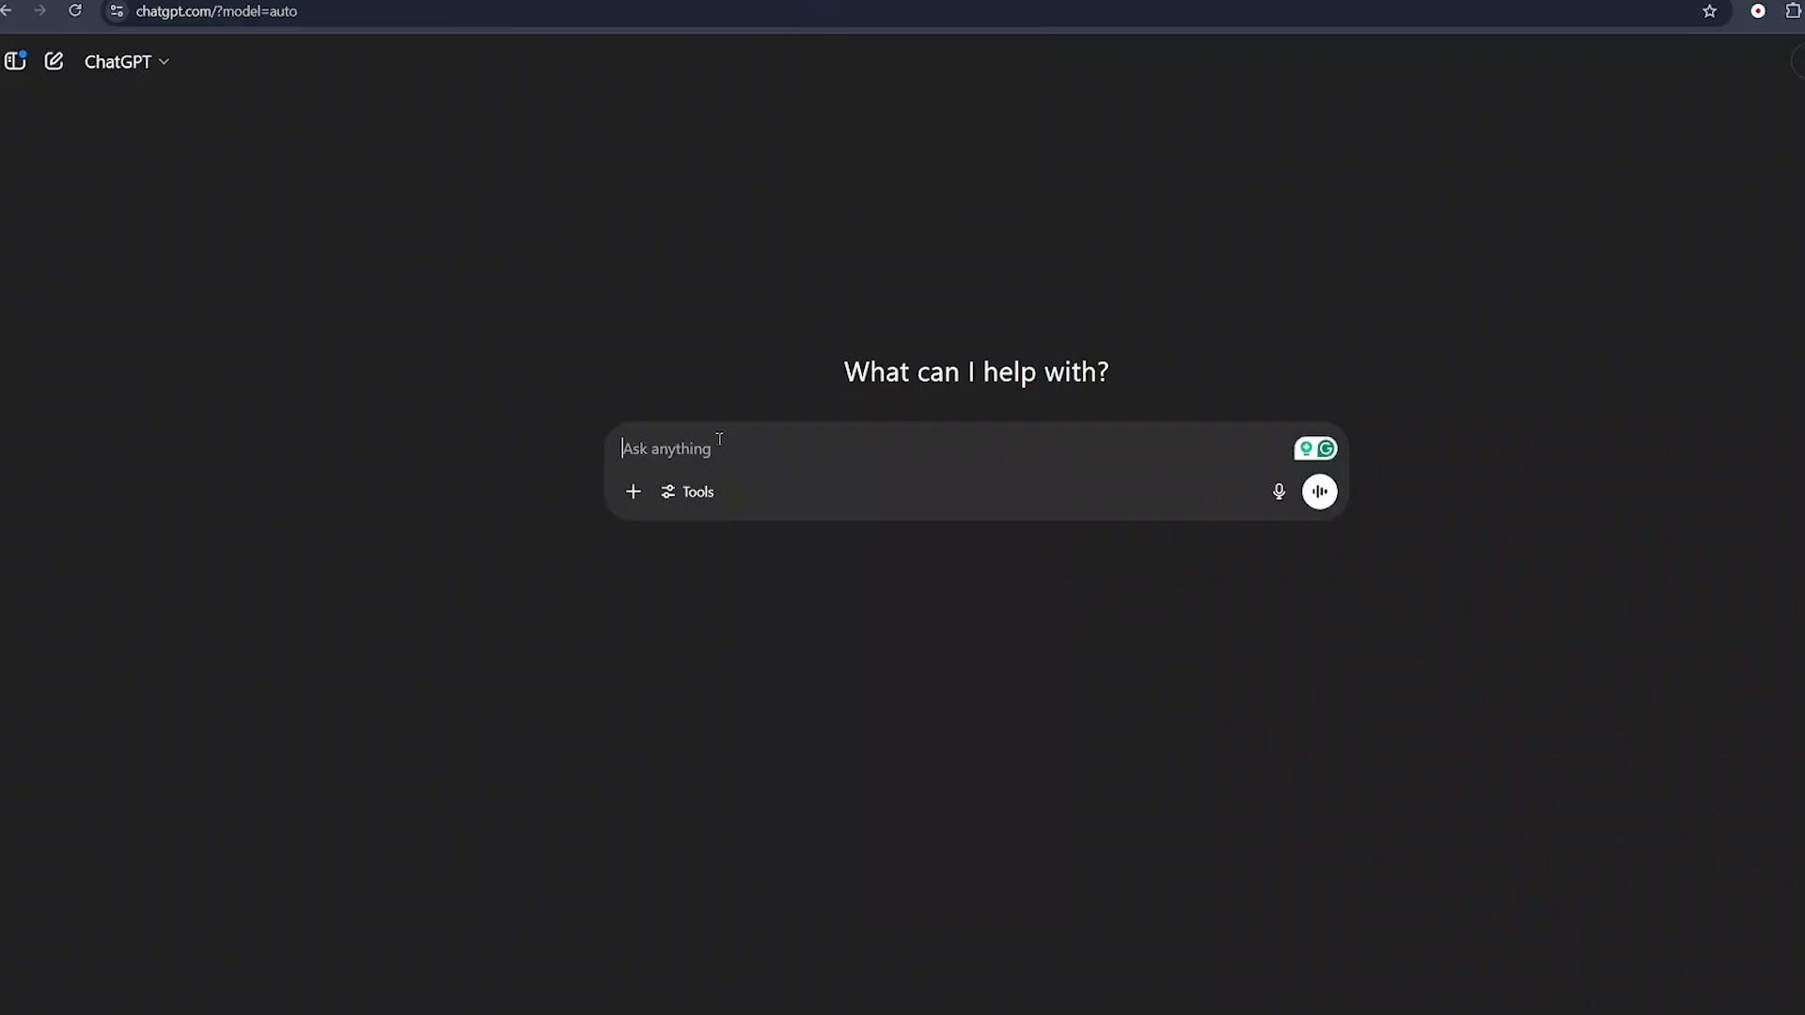
Step: In ChatGPT, submit the copied short's link and ask for a new scene-by-scene story inspired by the same format
right_click(719, 439)
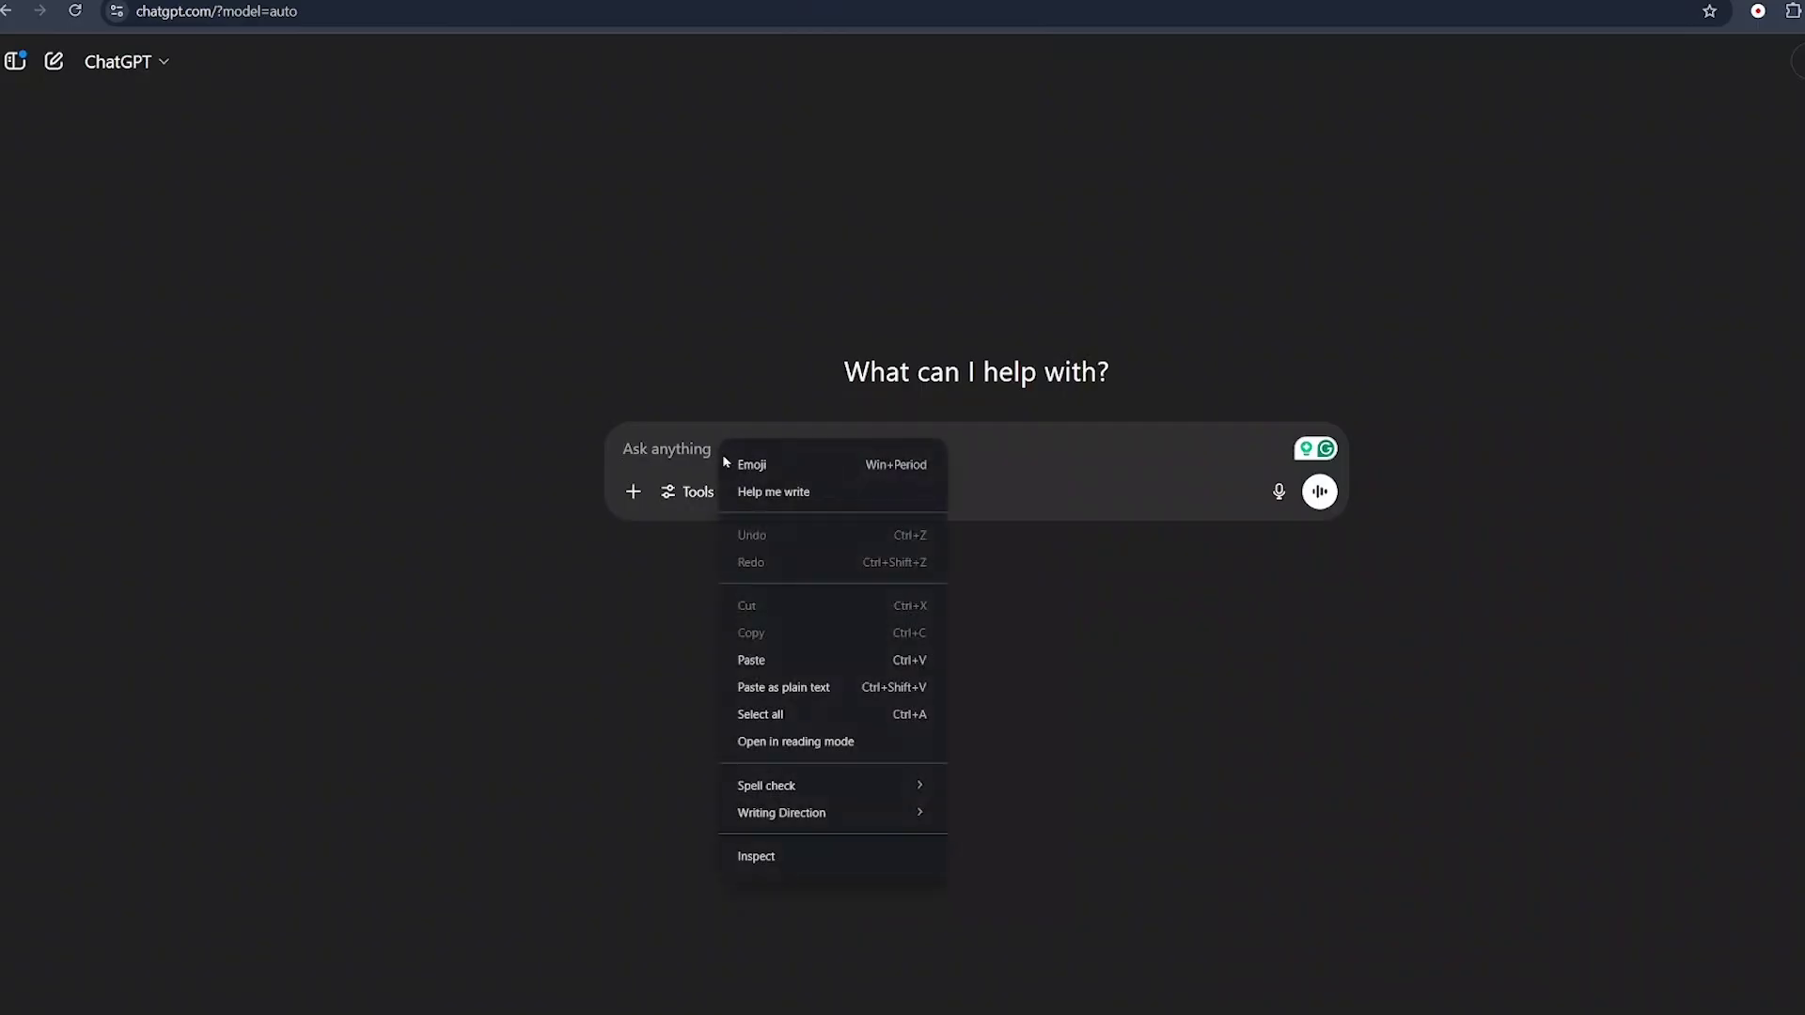
left_click(791, 654)
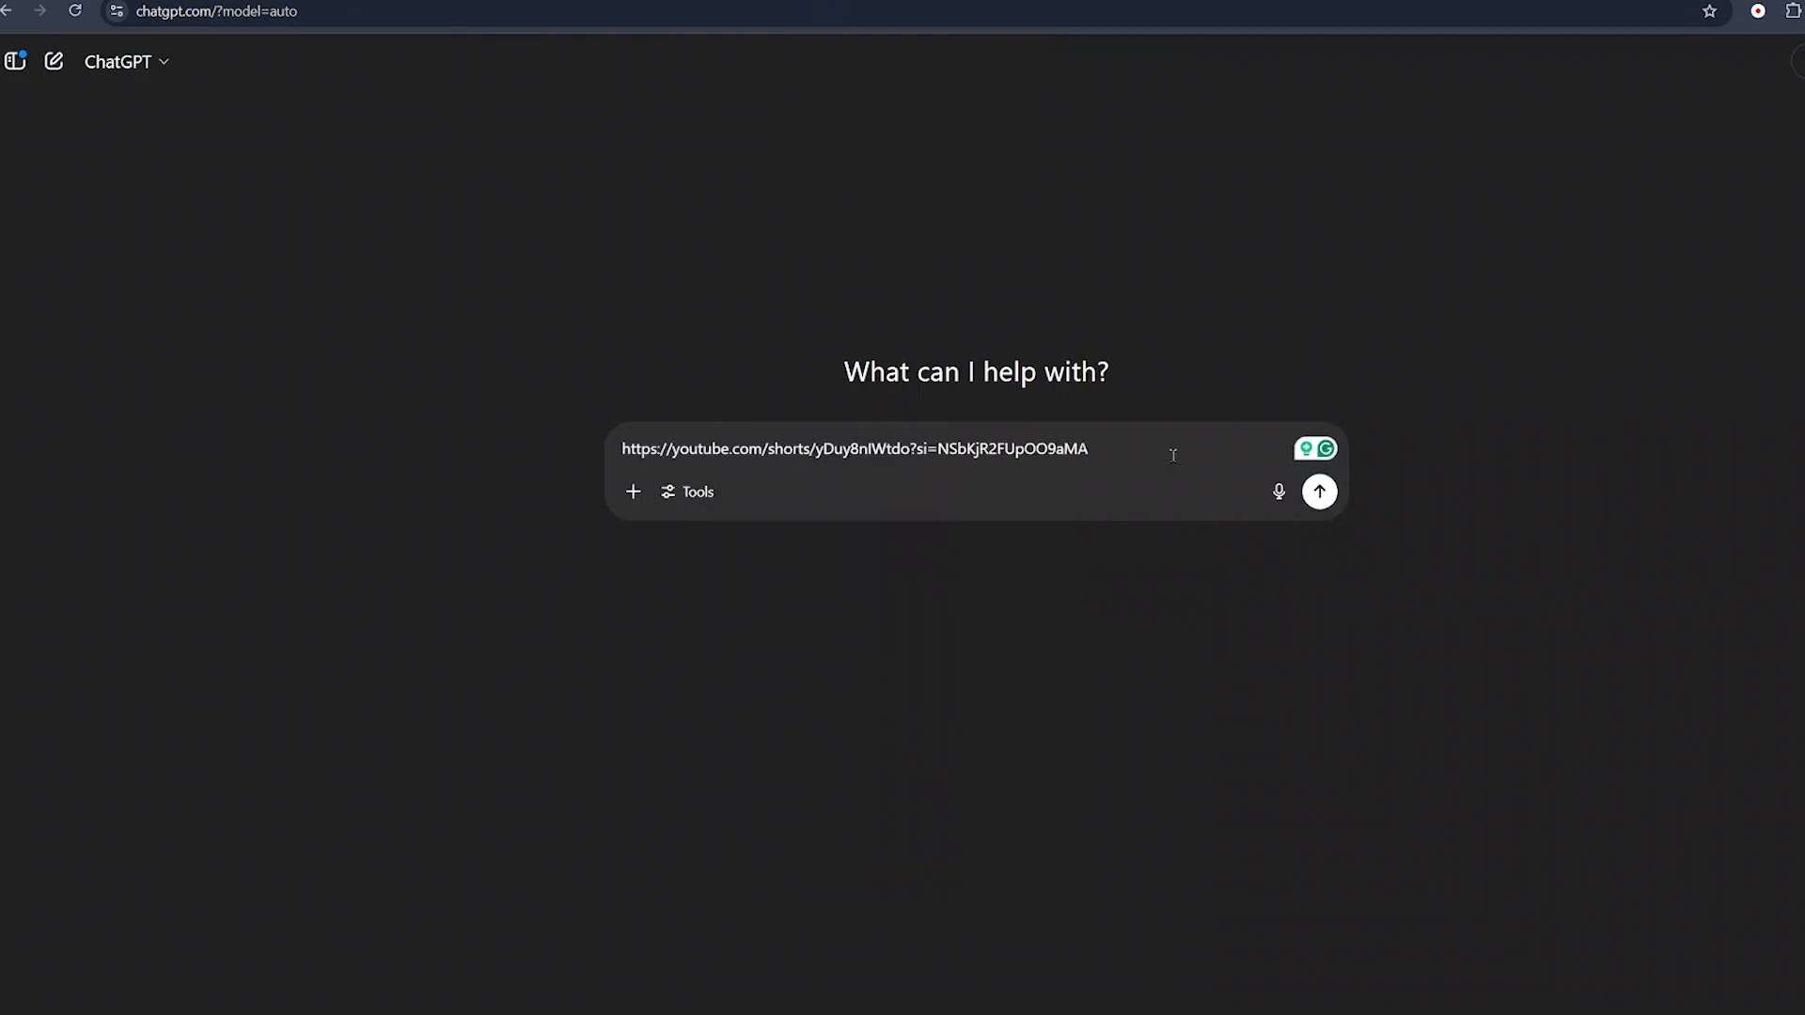
key("Return")
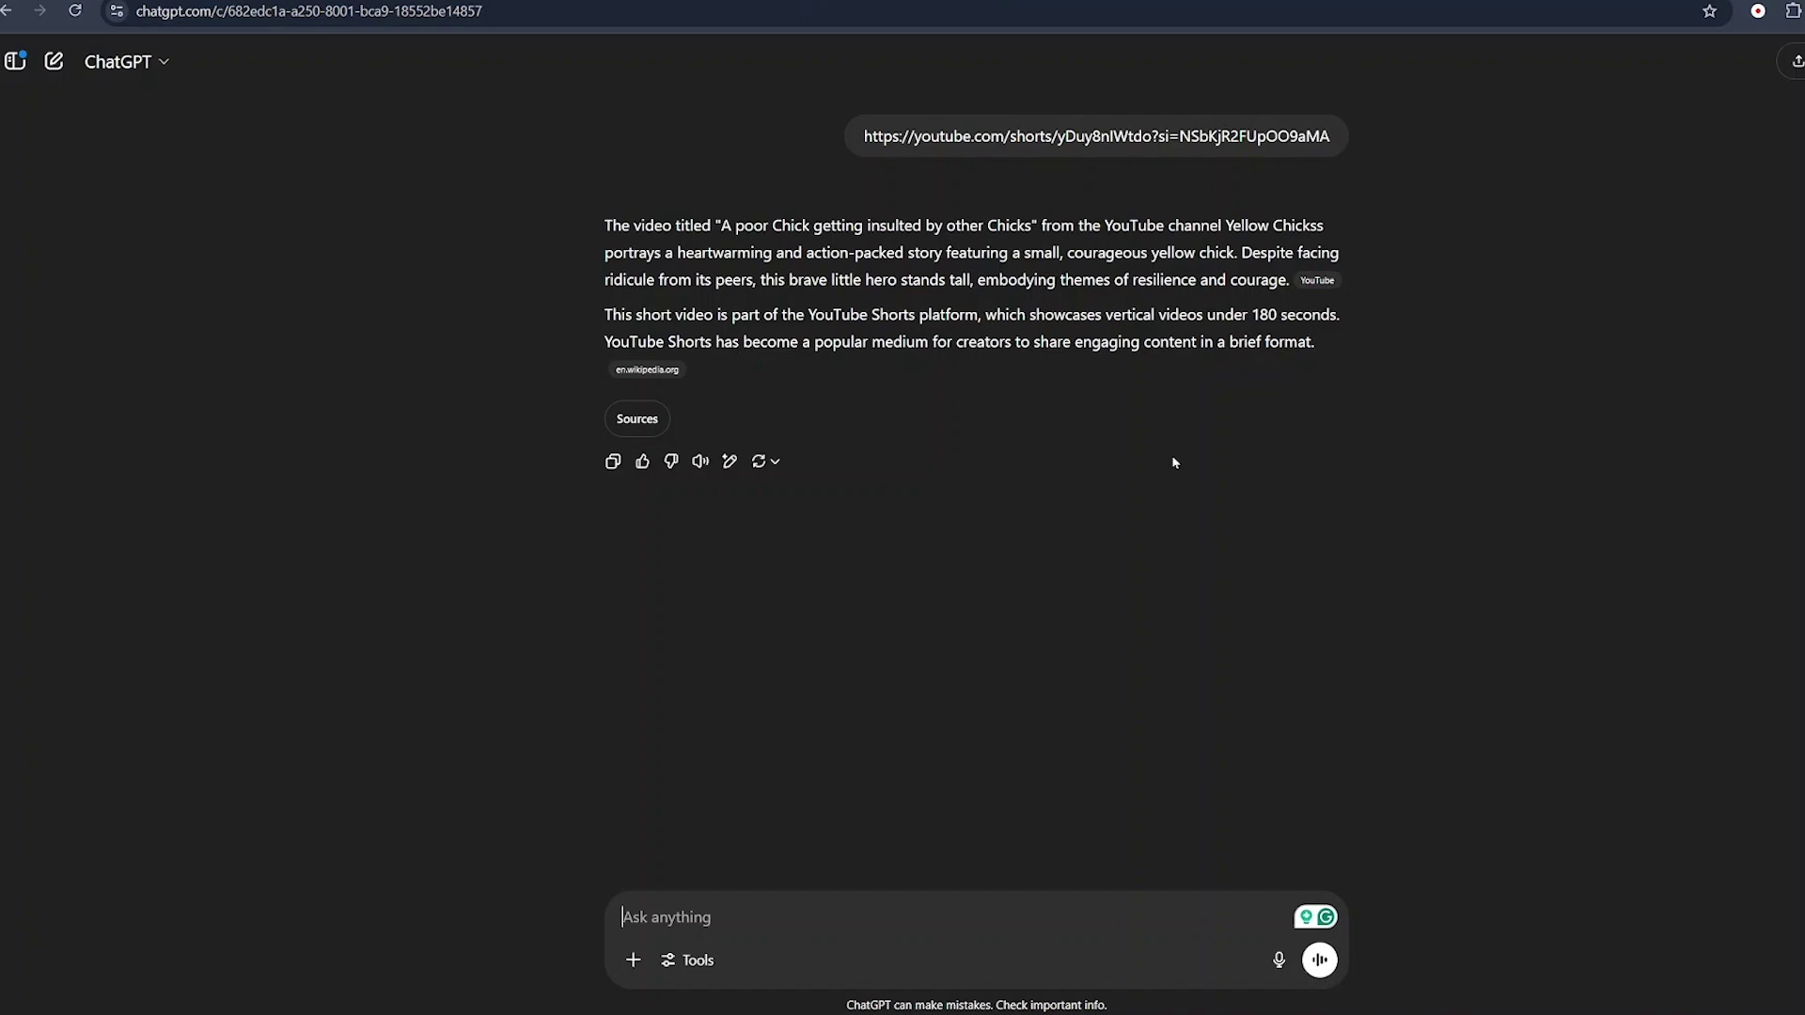
key("ctrl+v")
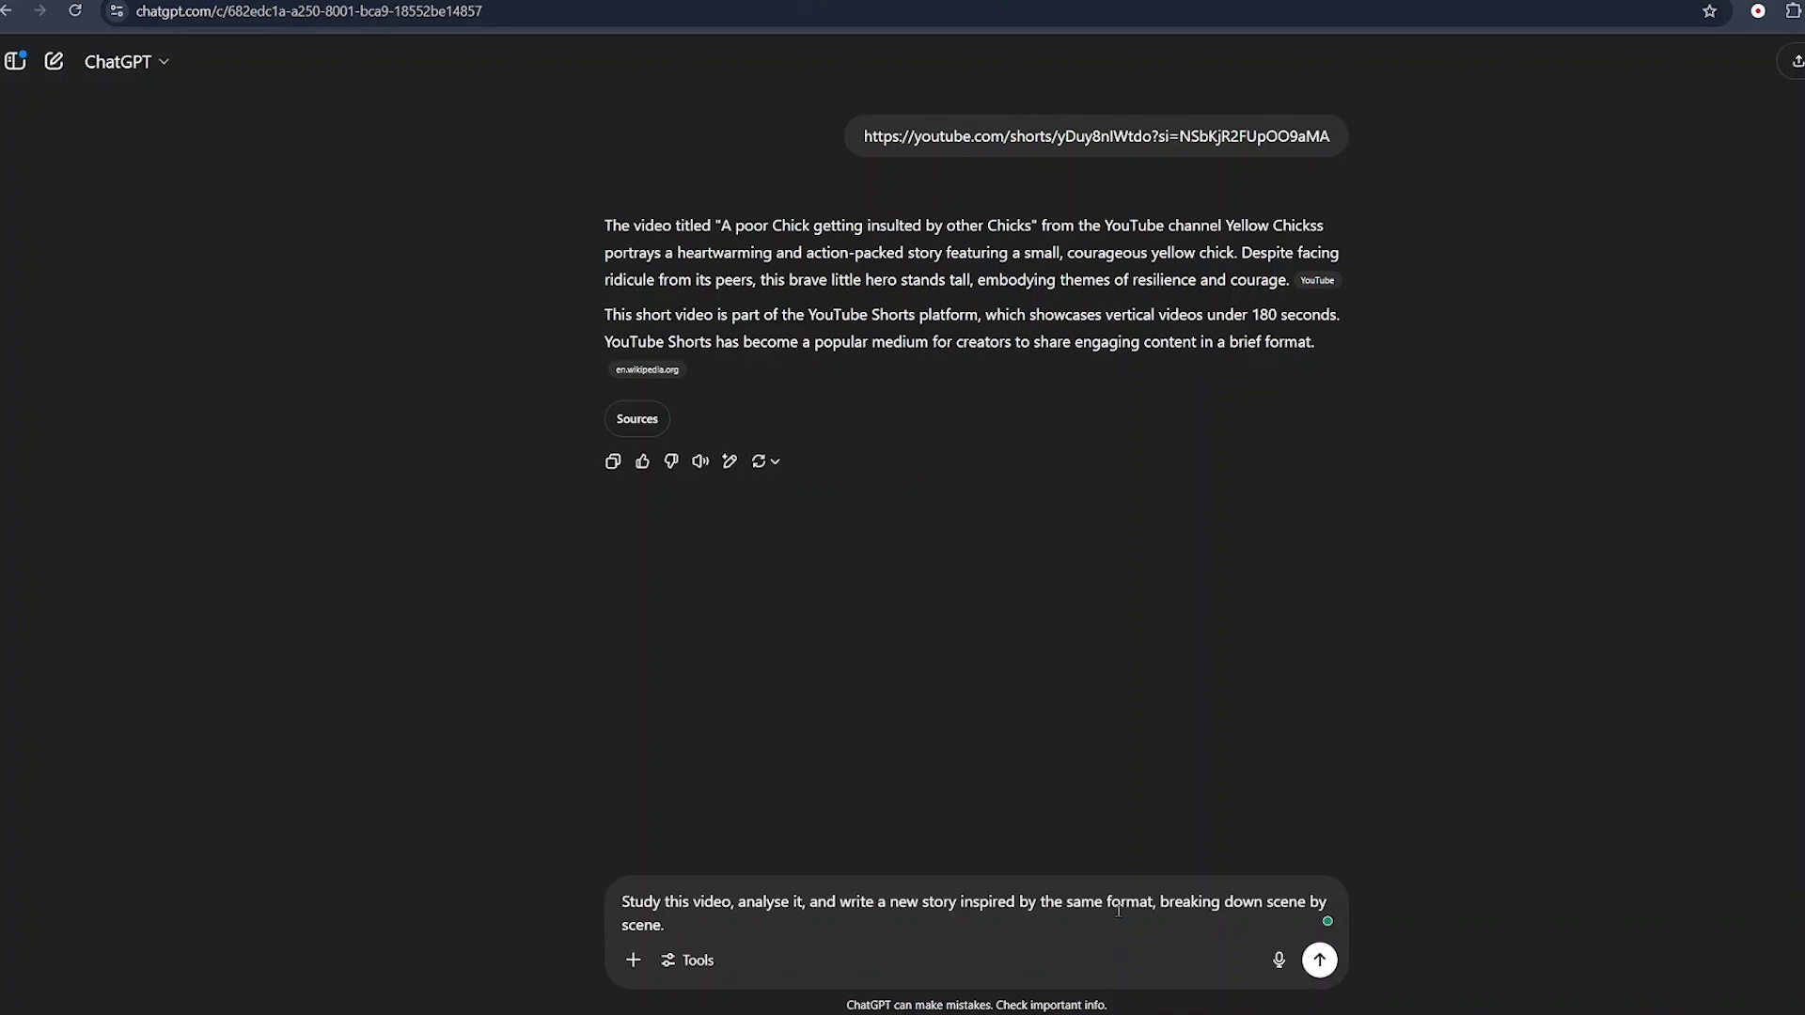
left_click(1321, 959)
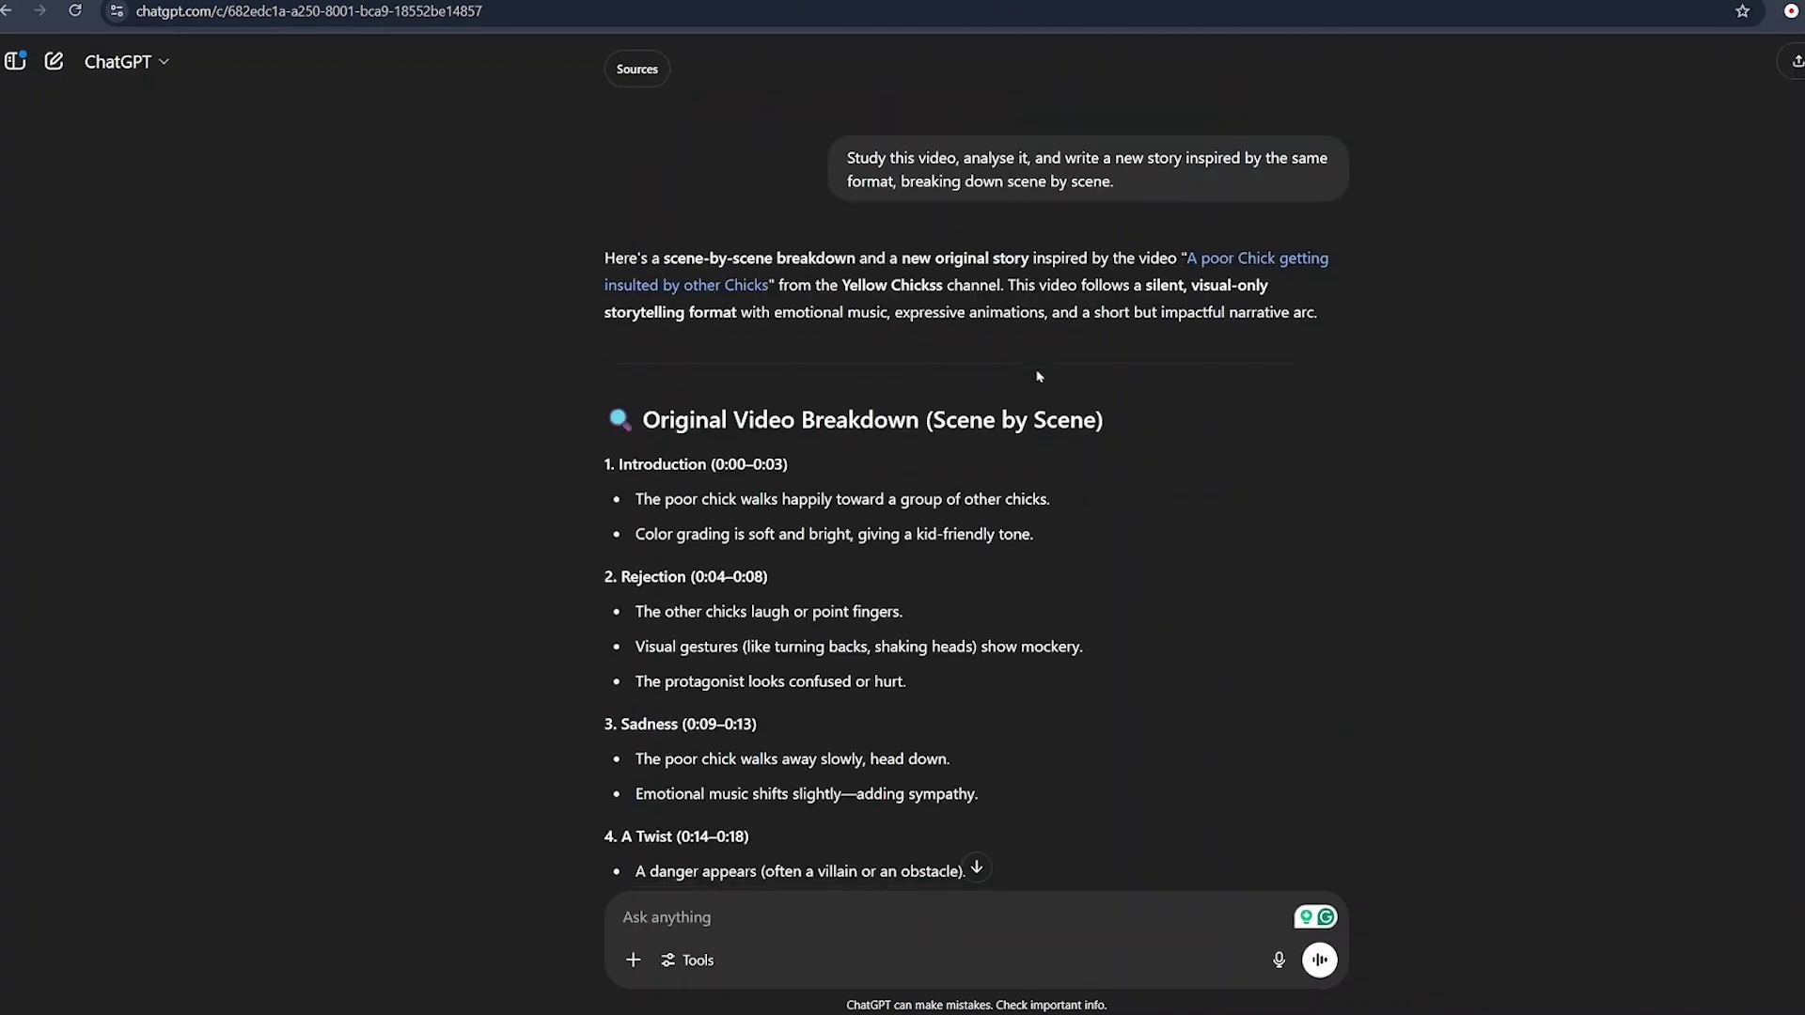
Step: Review the scene breakdown and new story, and request a single paragraph summary to get the full picture
scroll(1038, 376, "down", 6)
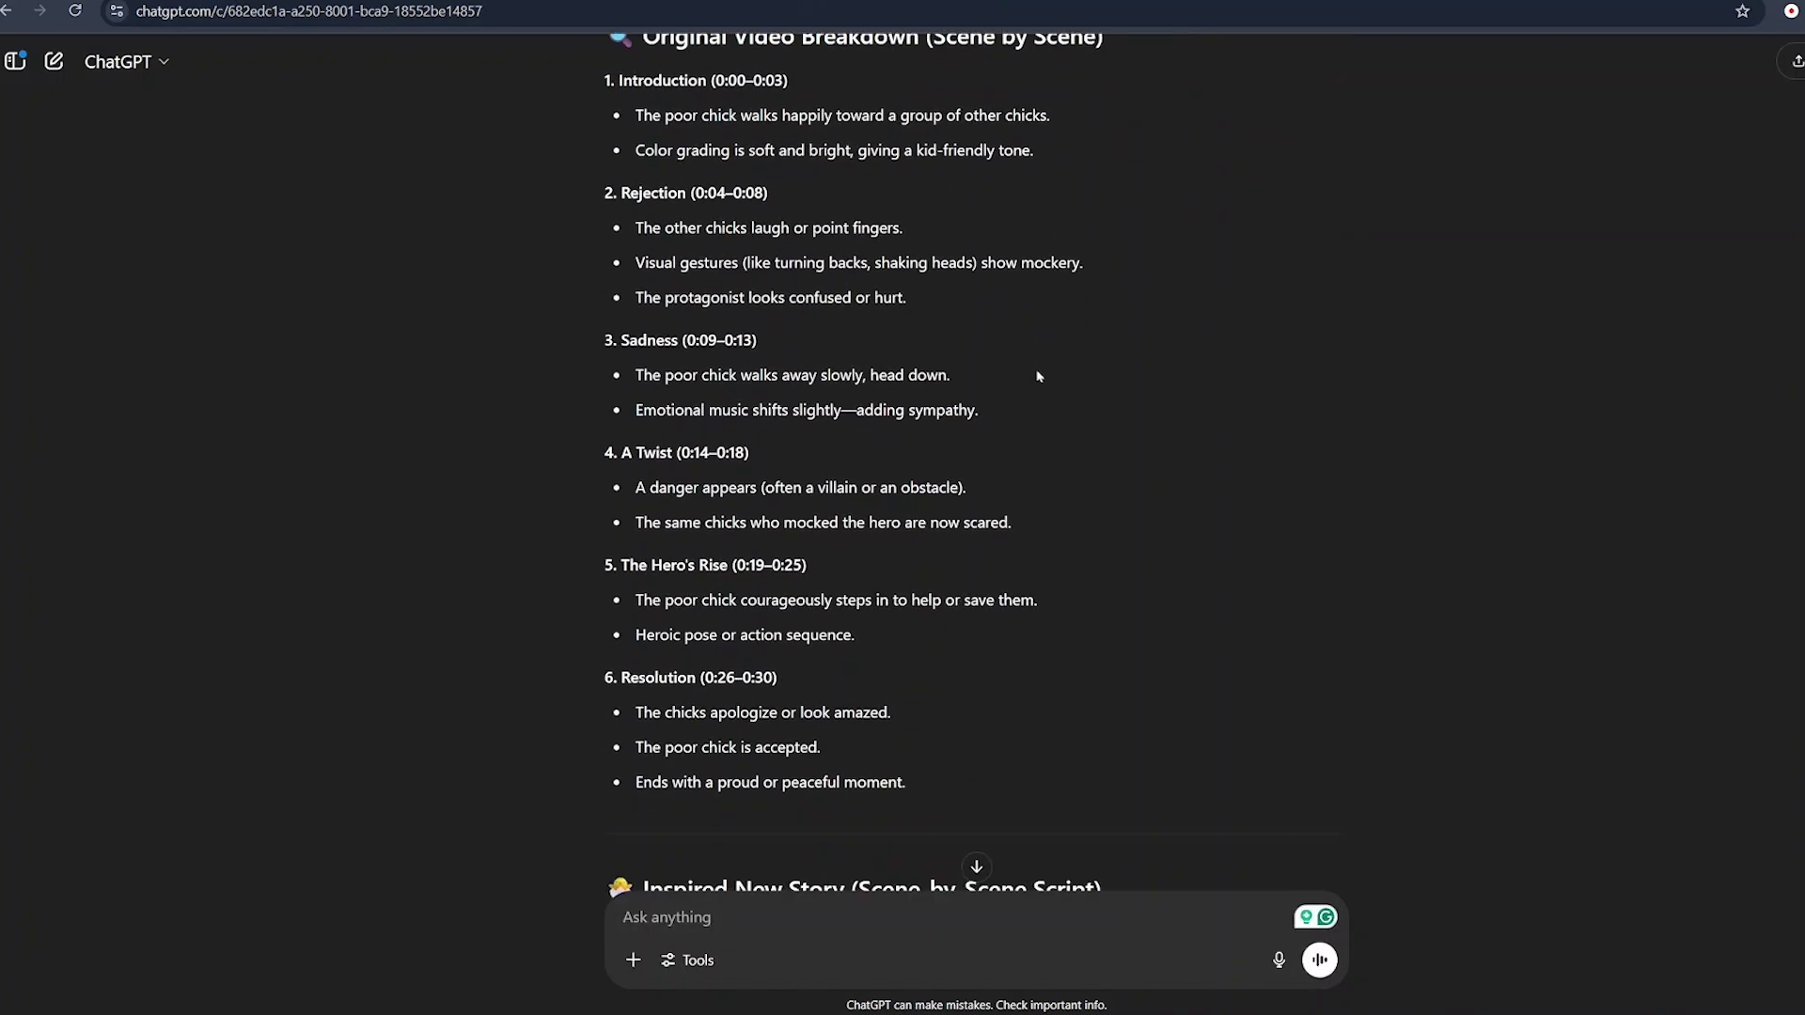
scroll(1039, 376, "down", 7)
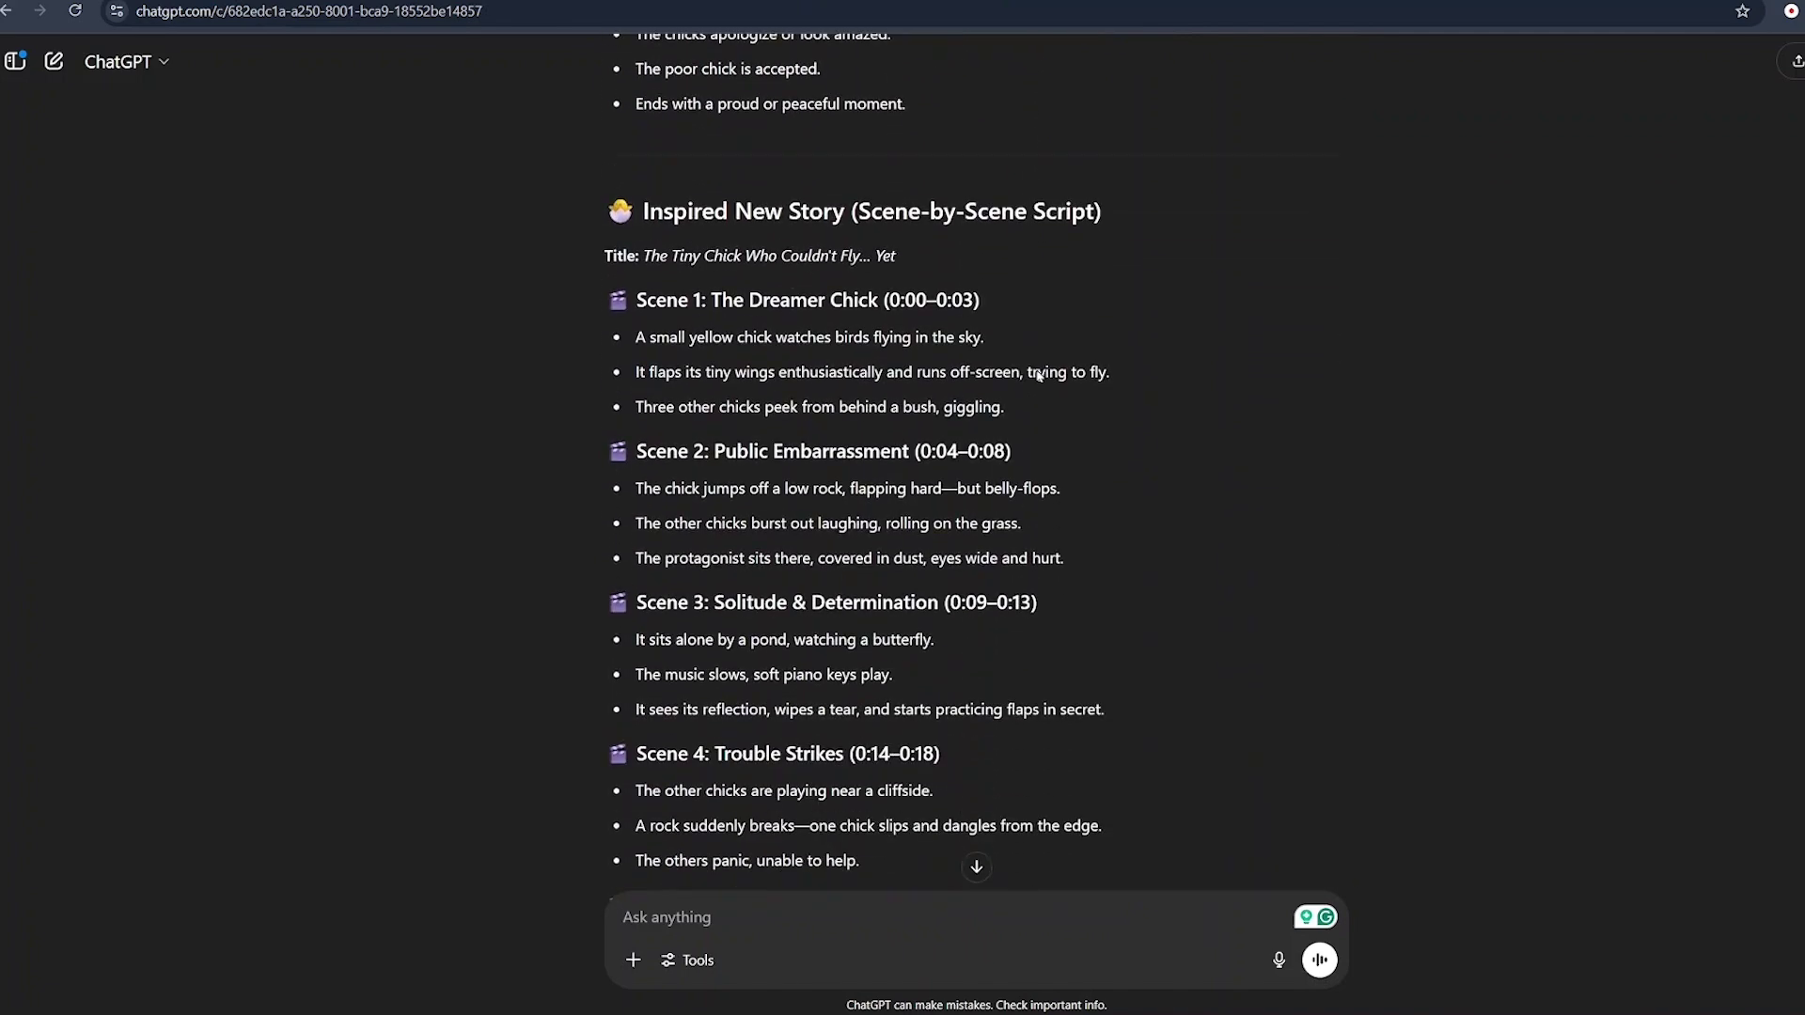
scroll(1038, 373, "down", 9)
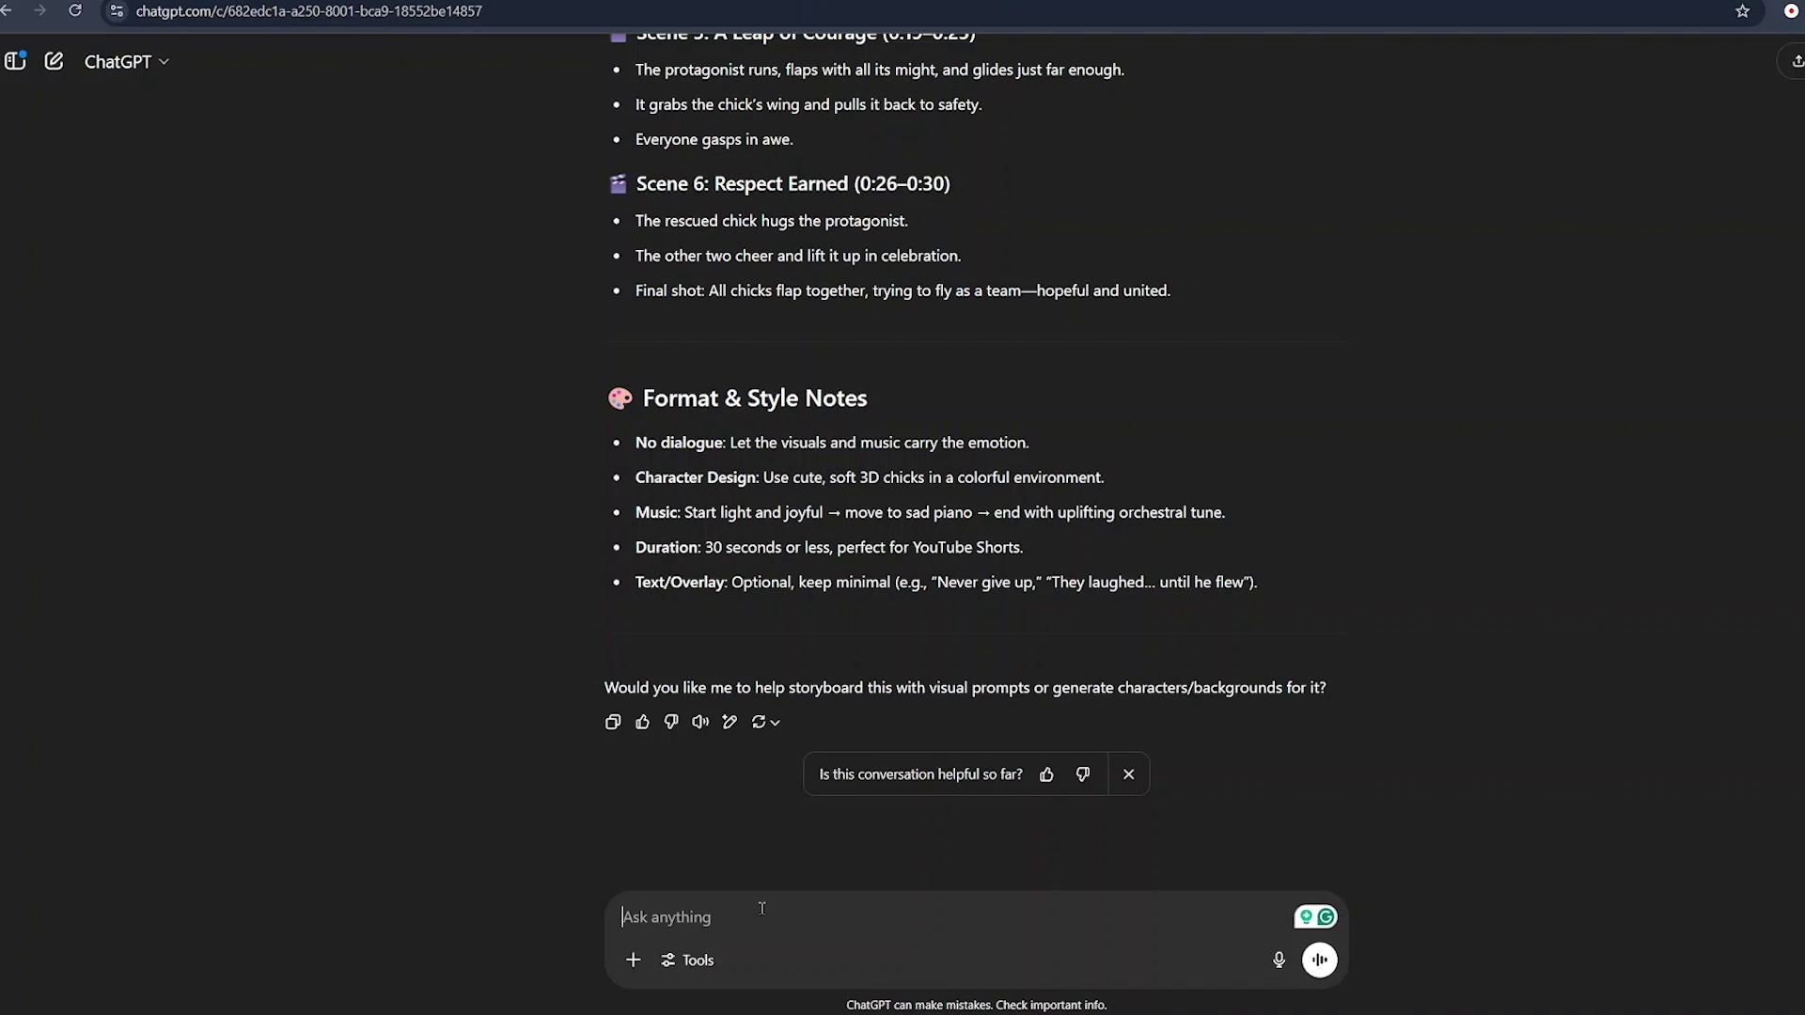
type("I wanted a single paragraph summary to get the full picture.")
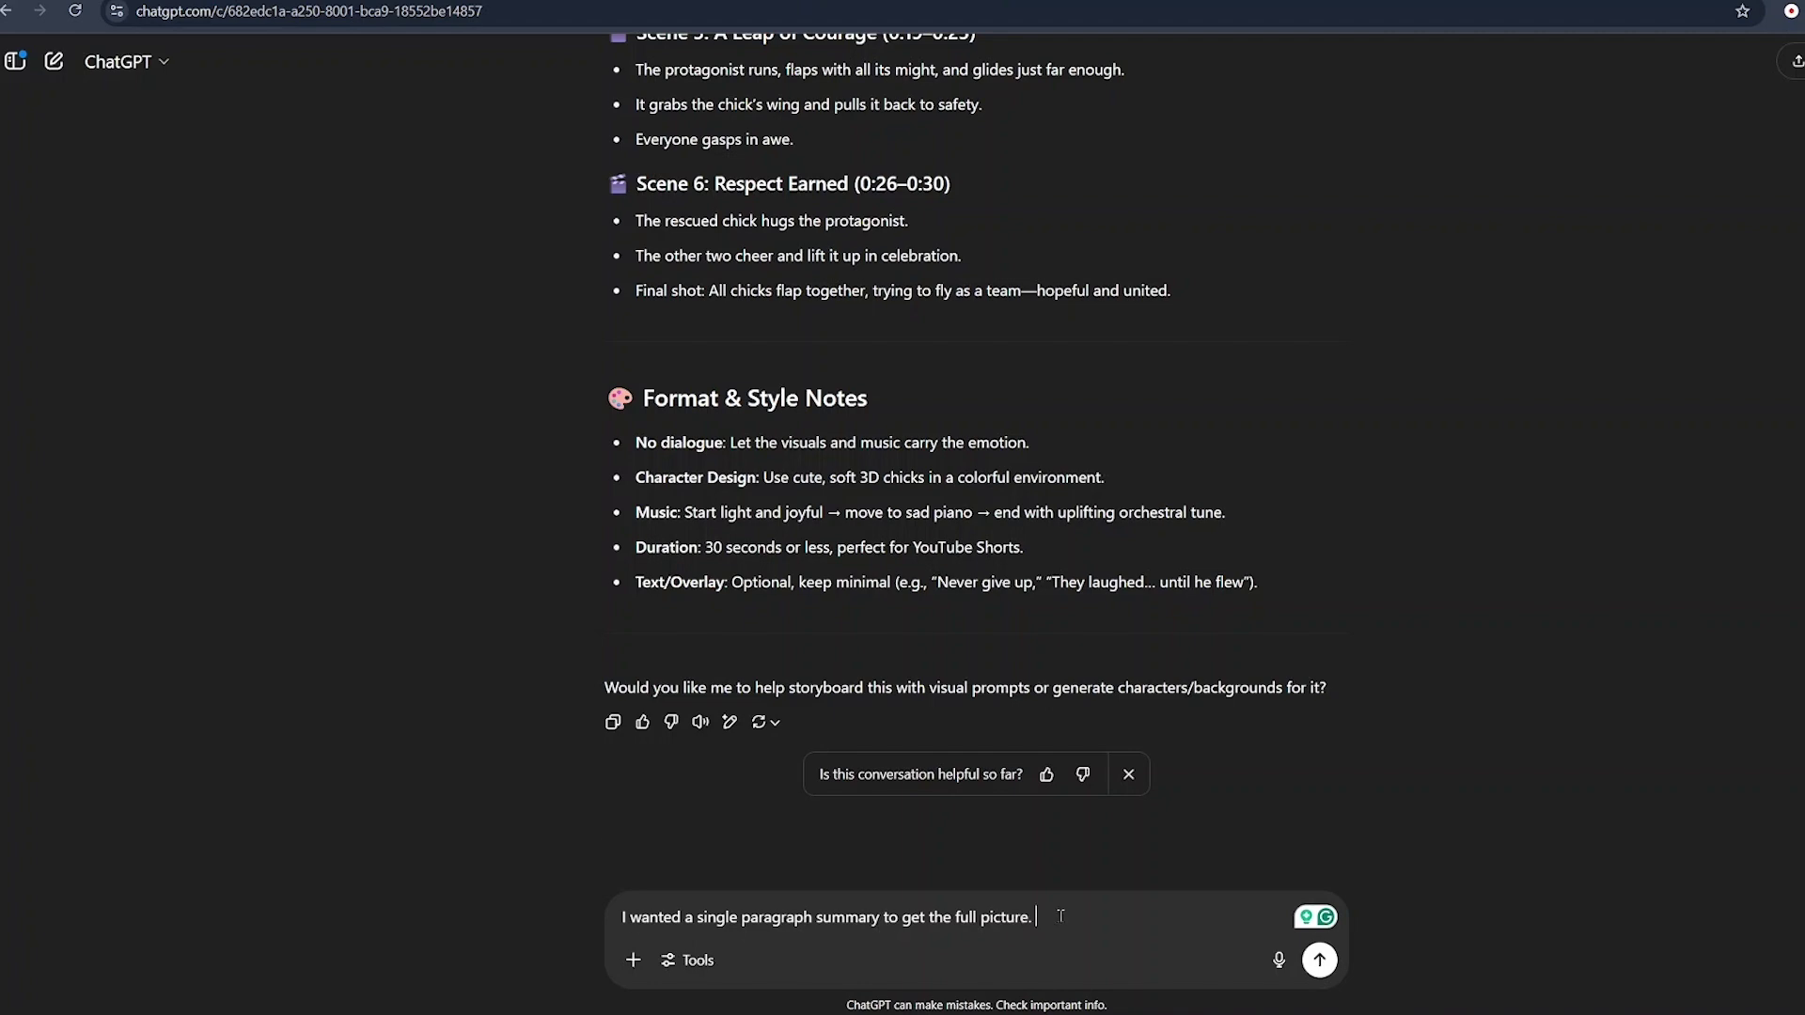
key("Return")
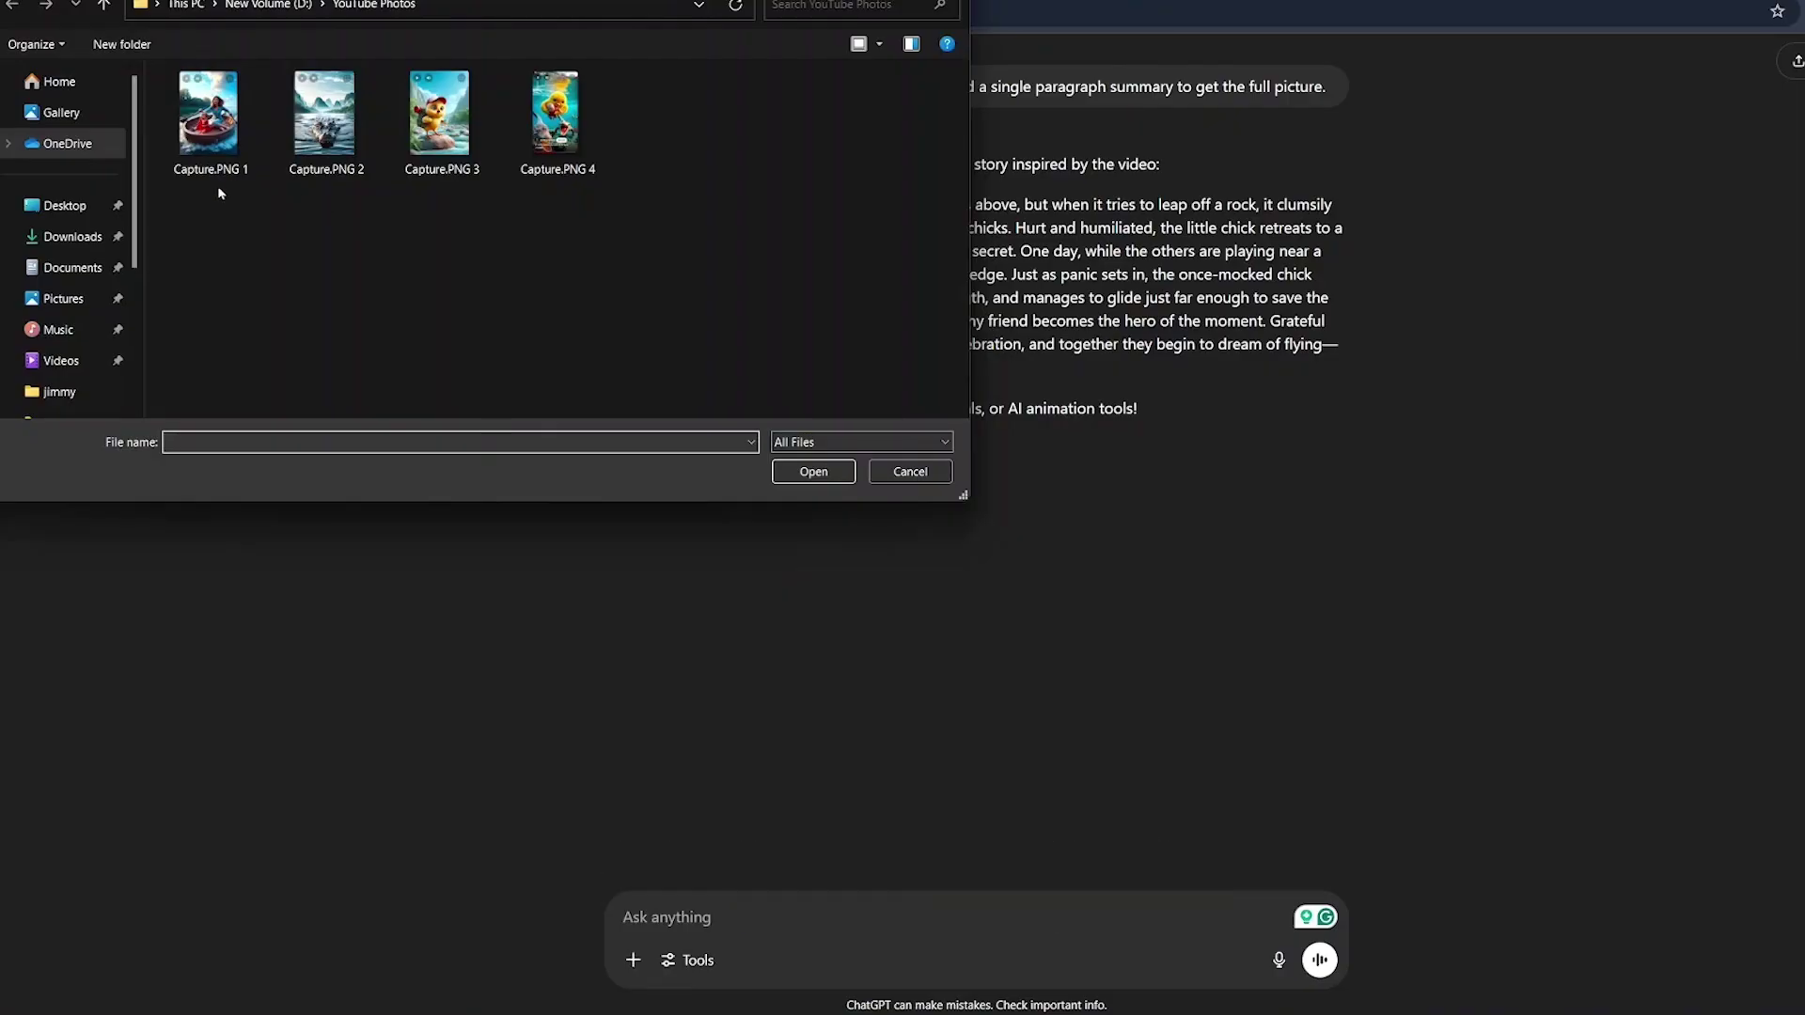
Step: Attach three screenshots from the YouTube Photos folder and ask whether their style is 3D, animated or cinematic
left_click_drag(217, 184, 589, 141)
left_click(816, 480)
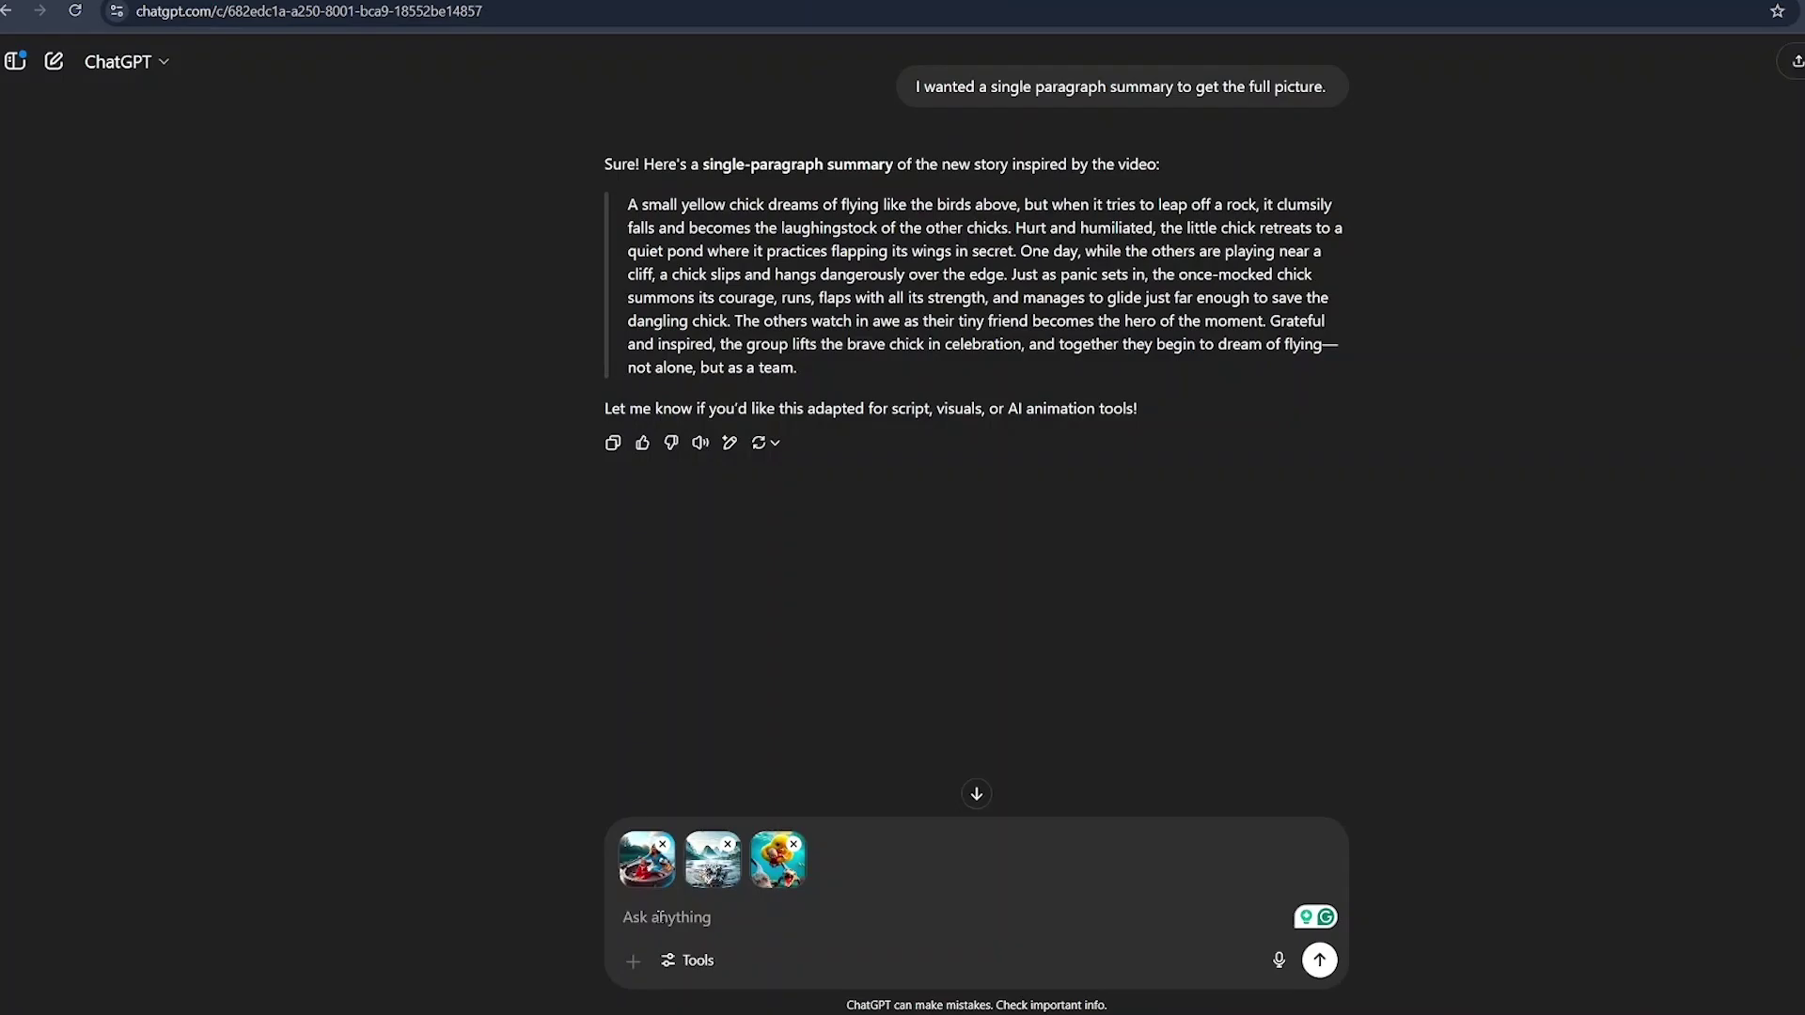
right_click(660, 916)
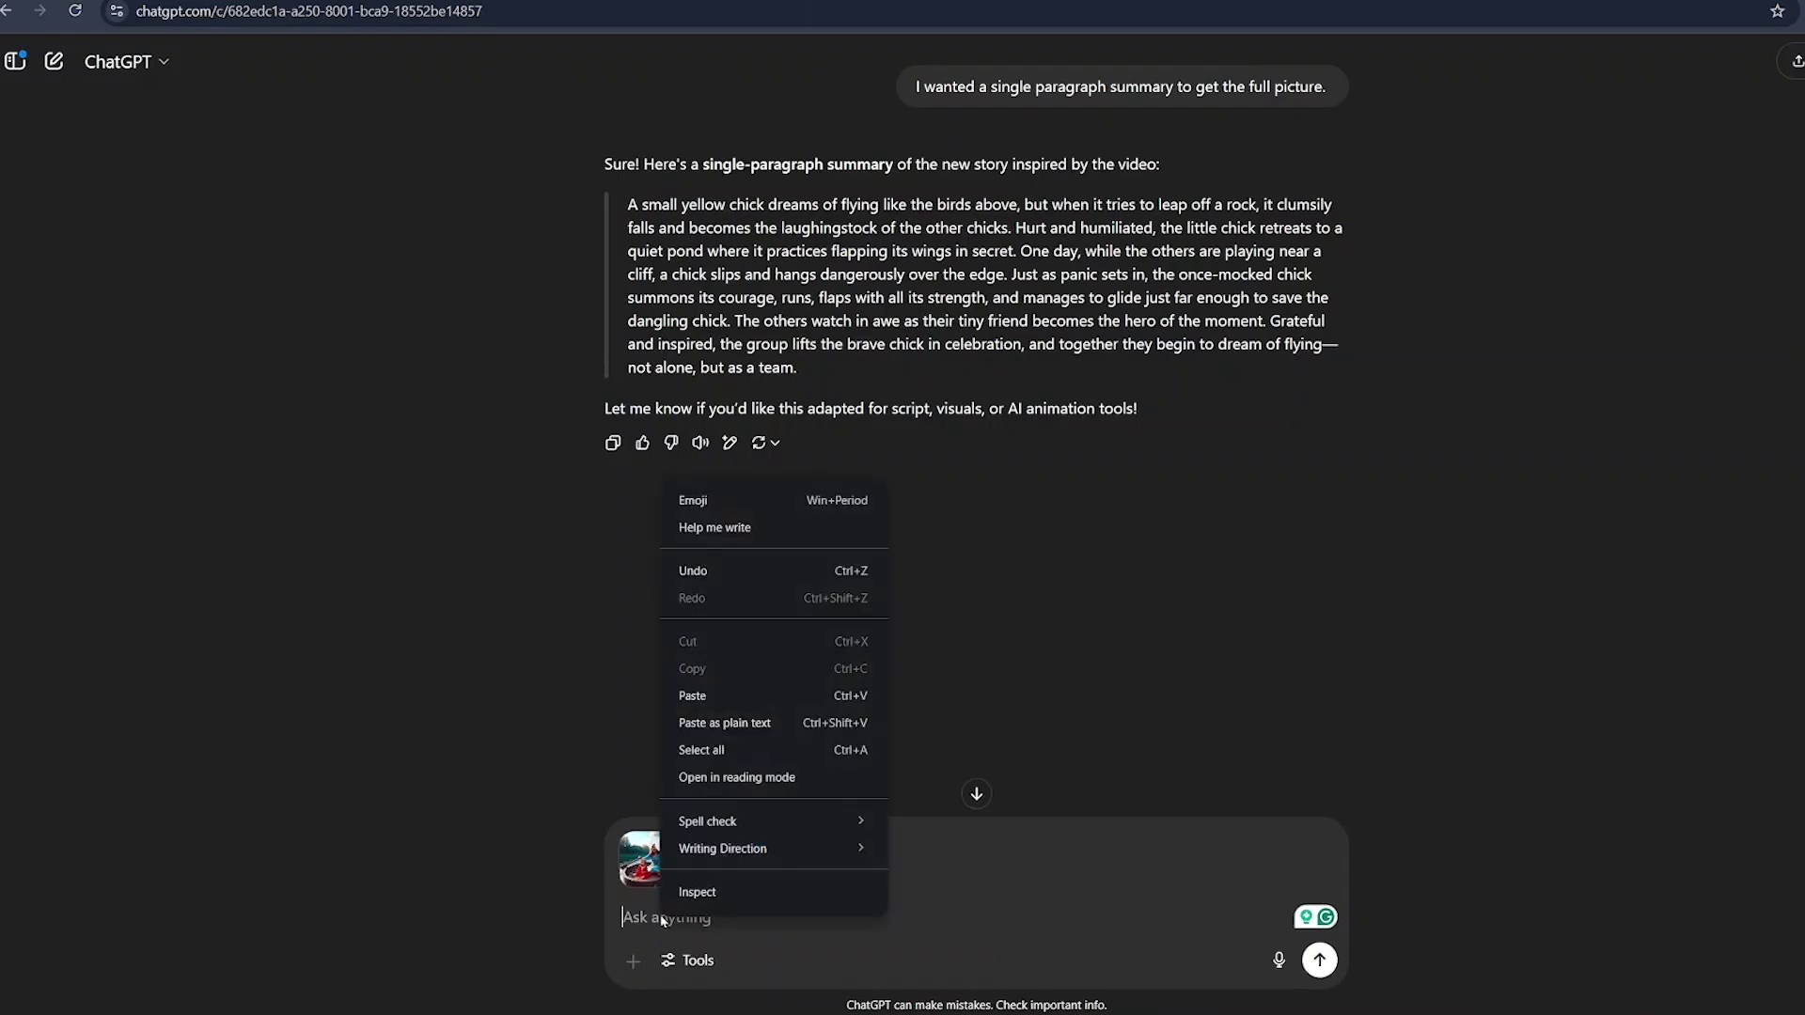
left_click(706, 695)
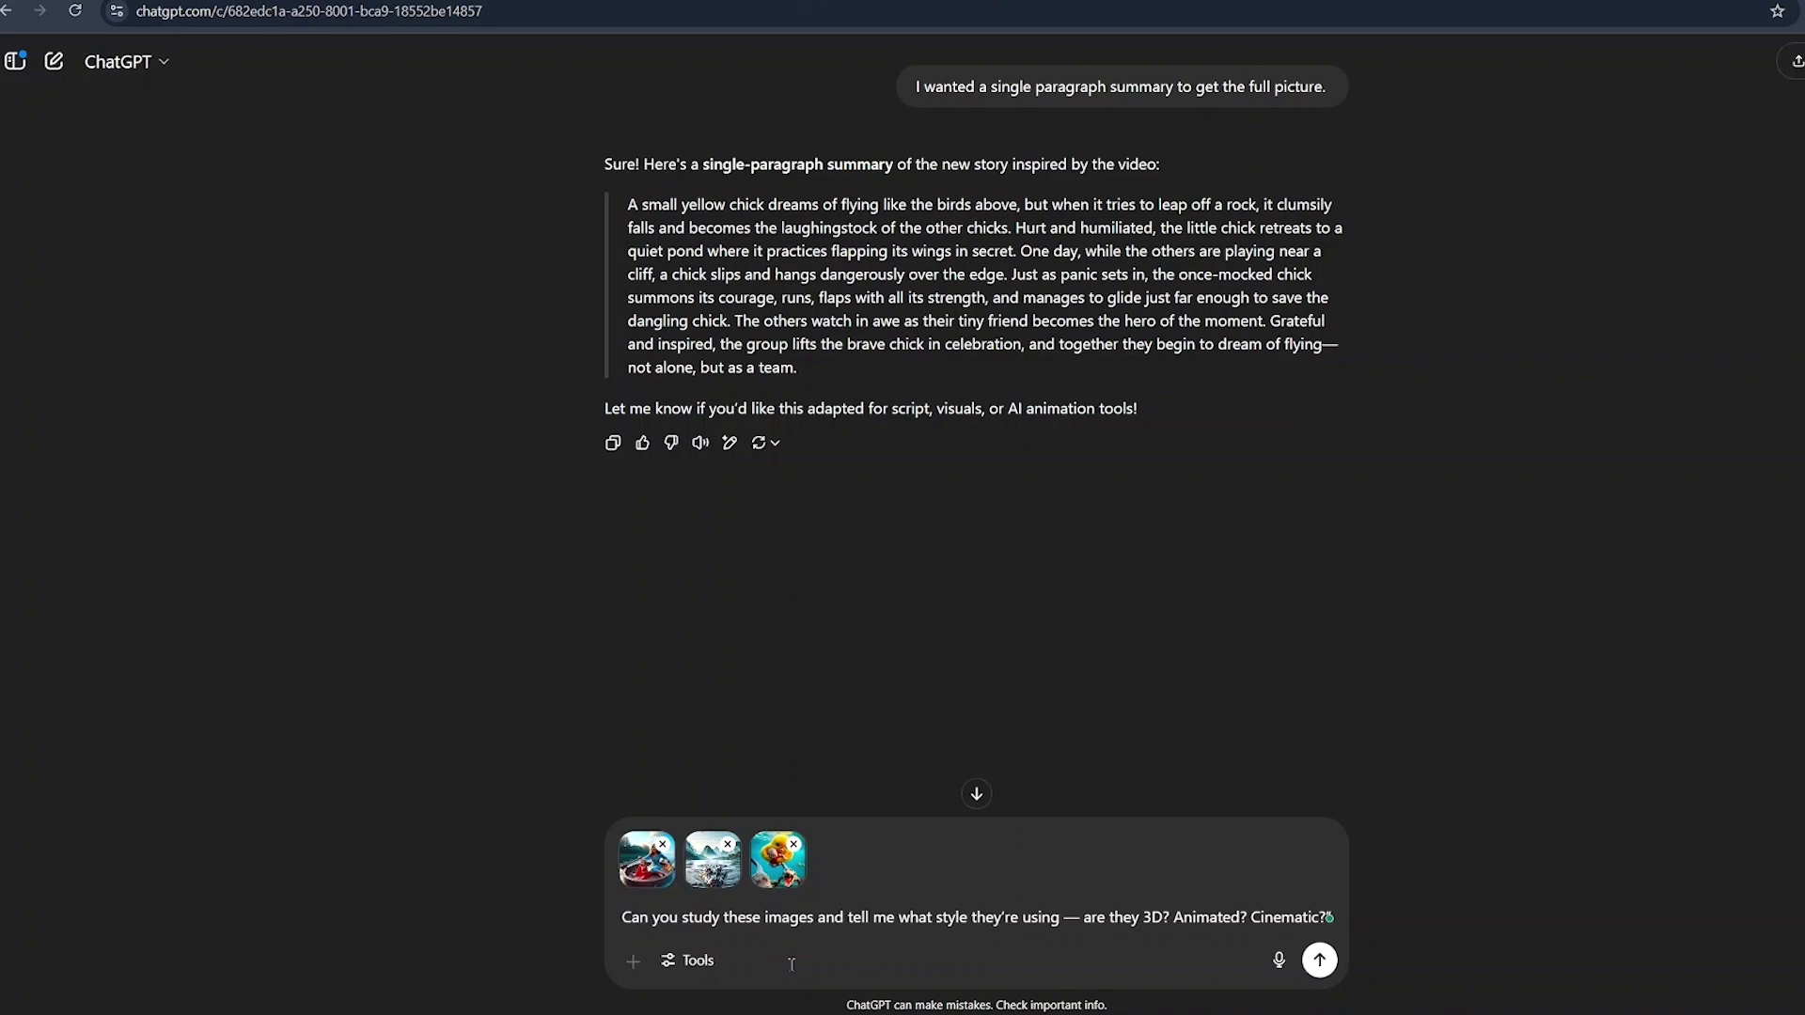
key("Return")
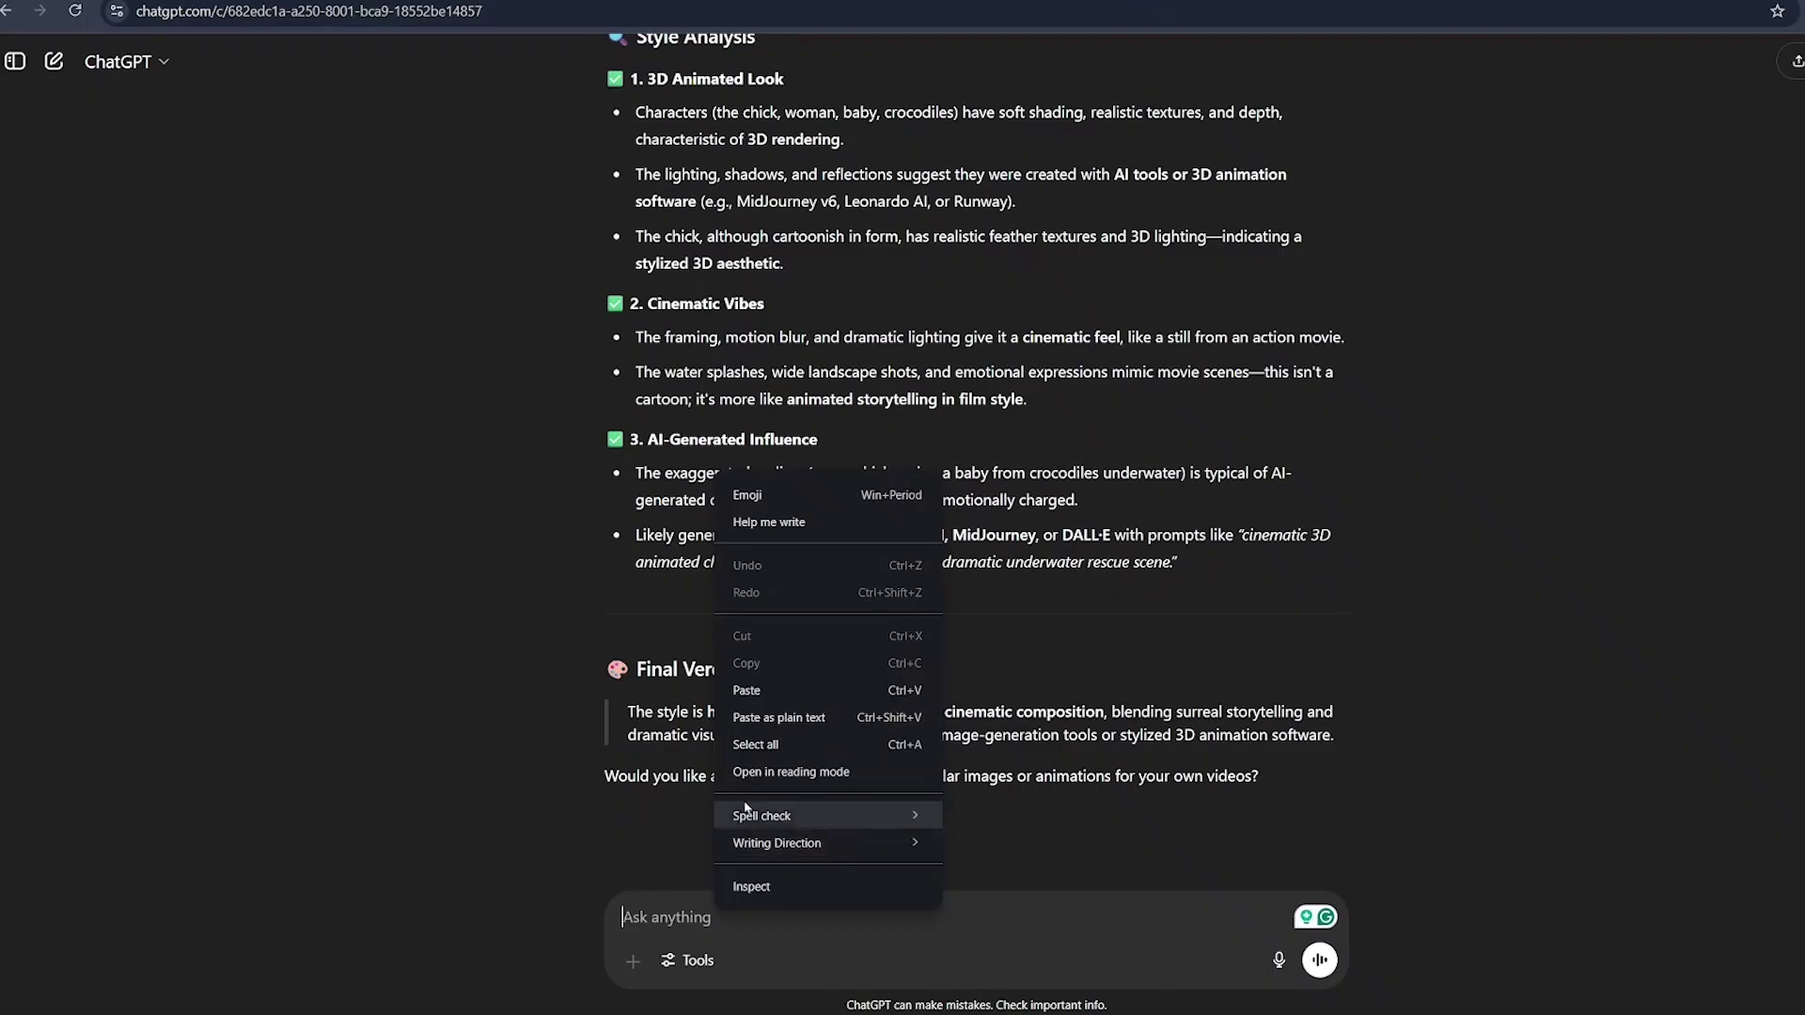
Step: Ask for detailed image prompts based on the screenshots, in the same style just discussed
key("Escape")
type("write detailed image prompts based on the screenshots, in the same style we just discussed.")
left_click(1317, 958)
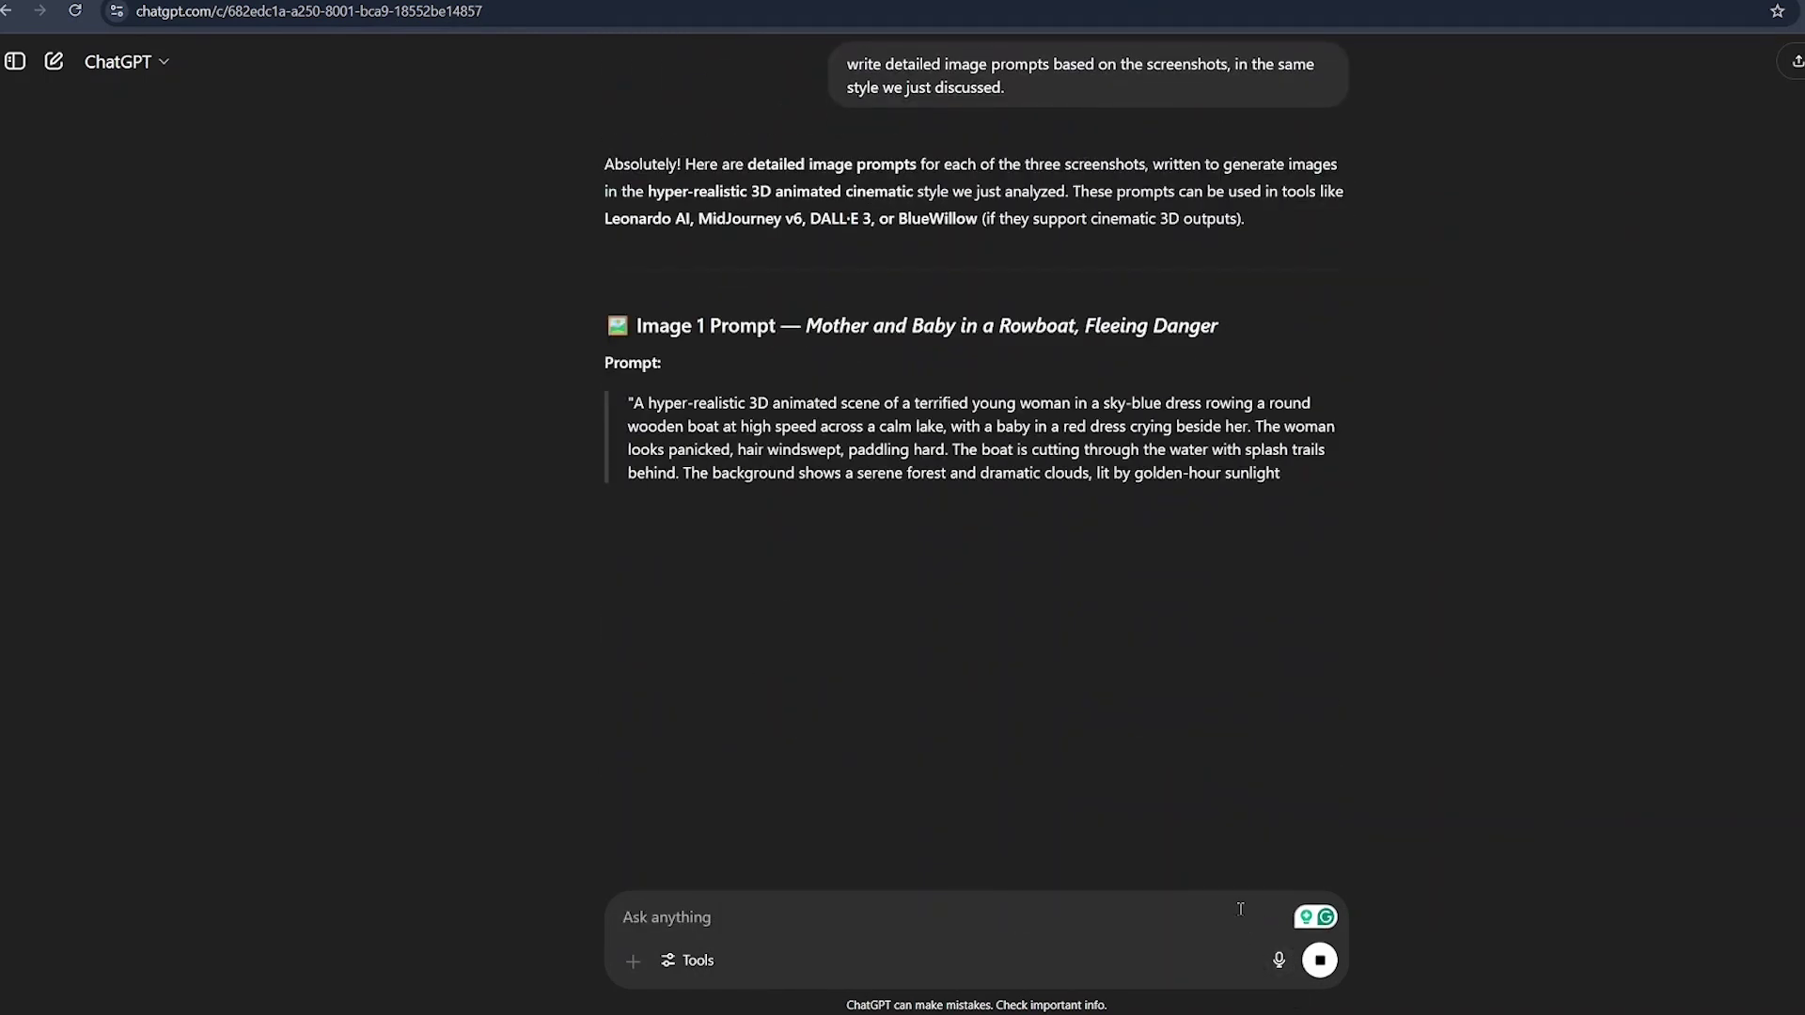
Step: Copy the Image 1 prompt about the mother and baby in a rowboat into Nim's image prompt
scroll(1278, 244, "down", 3)
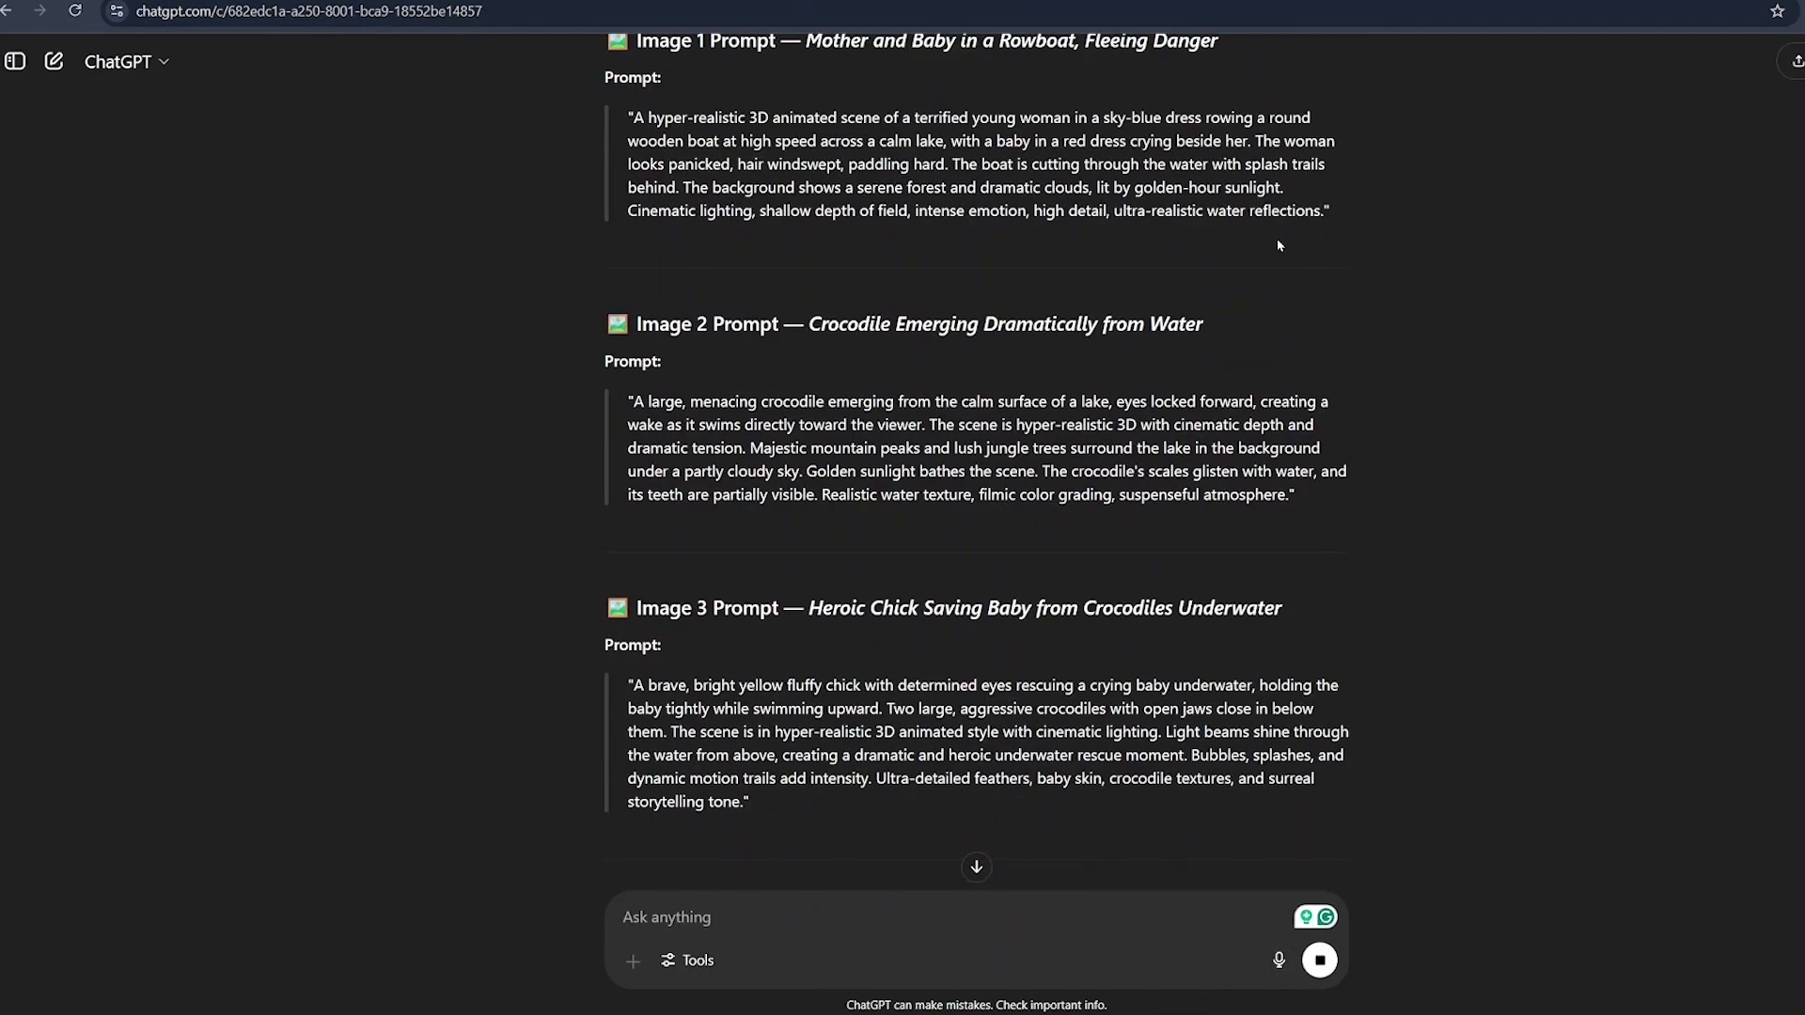
scroll(1276, 244, "up", 1)
left_click_drag(633, 214, 1324, 308)
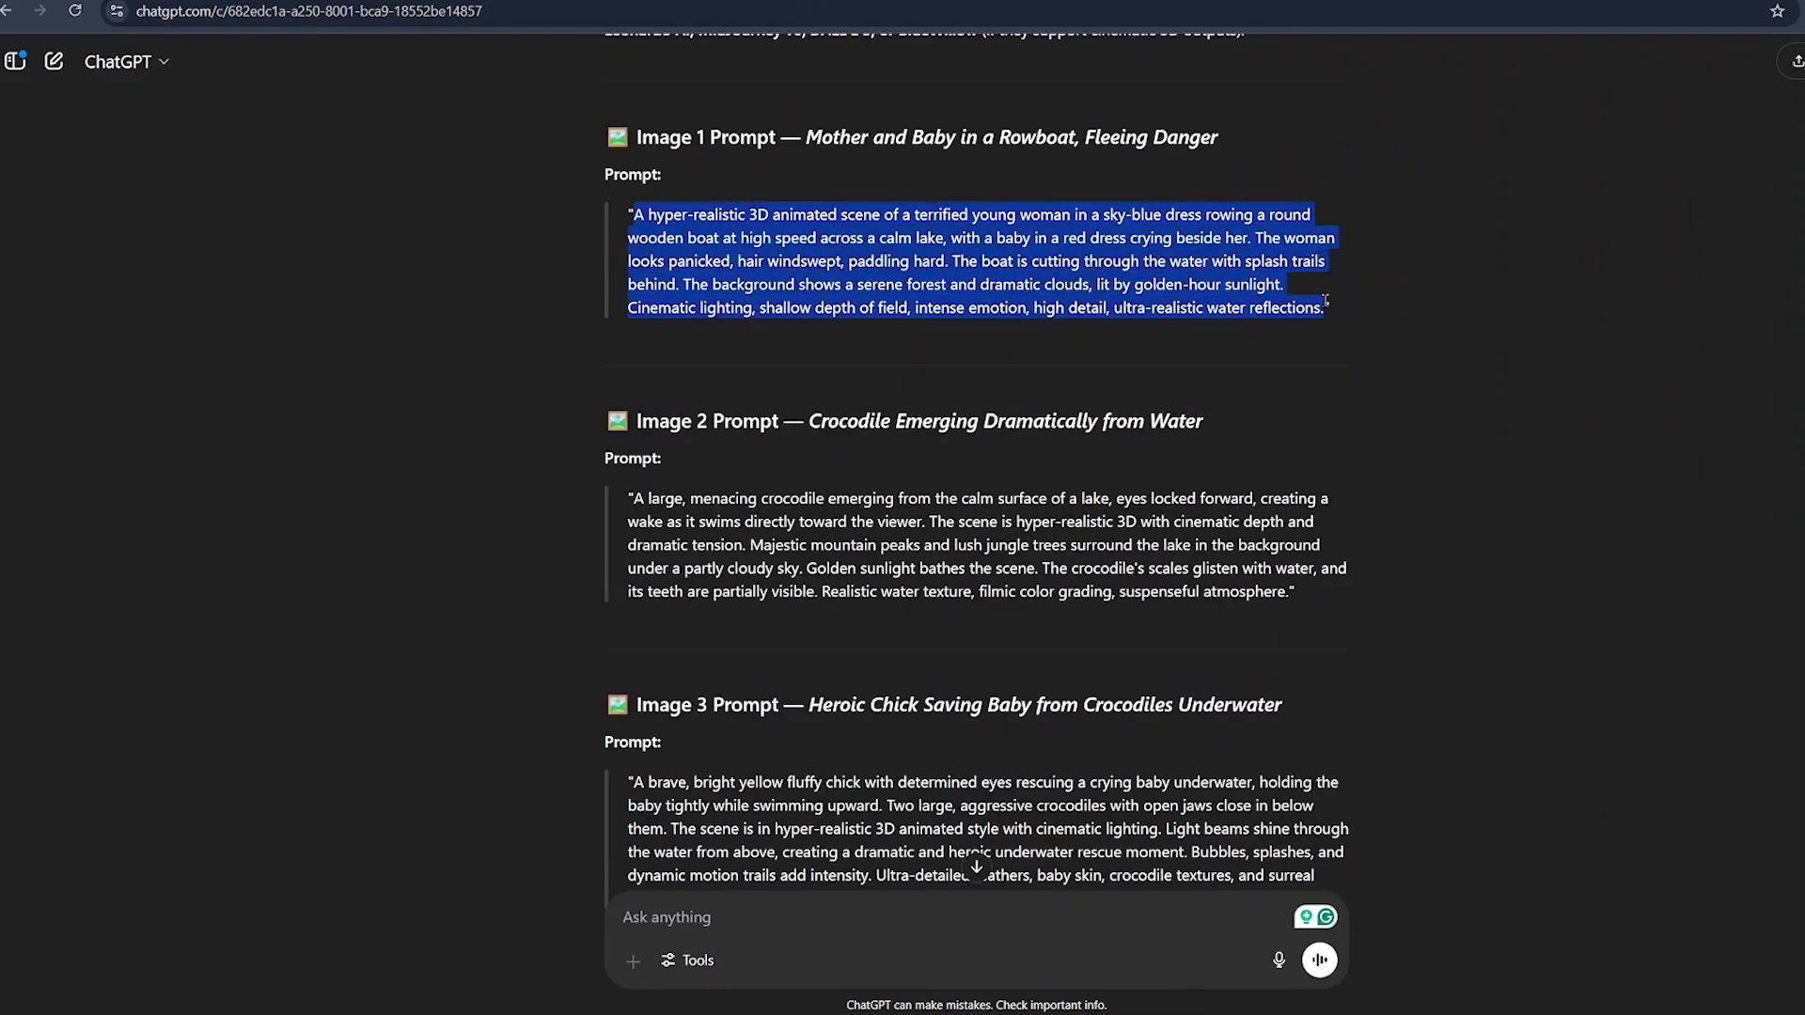
right_click(1204, 268)
left_click(1226, 292)
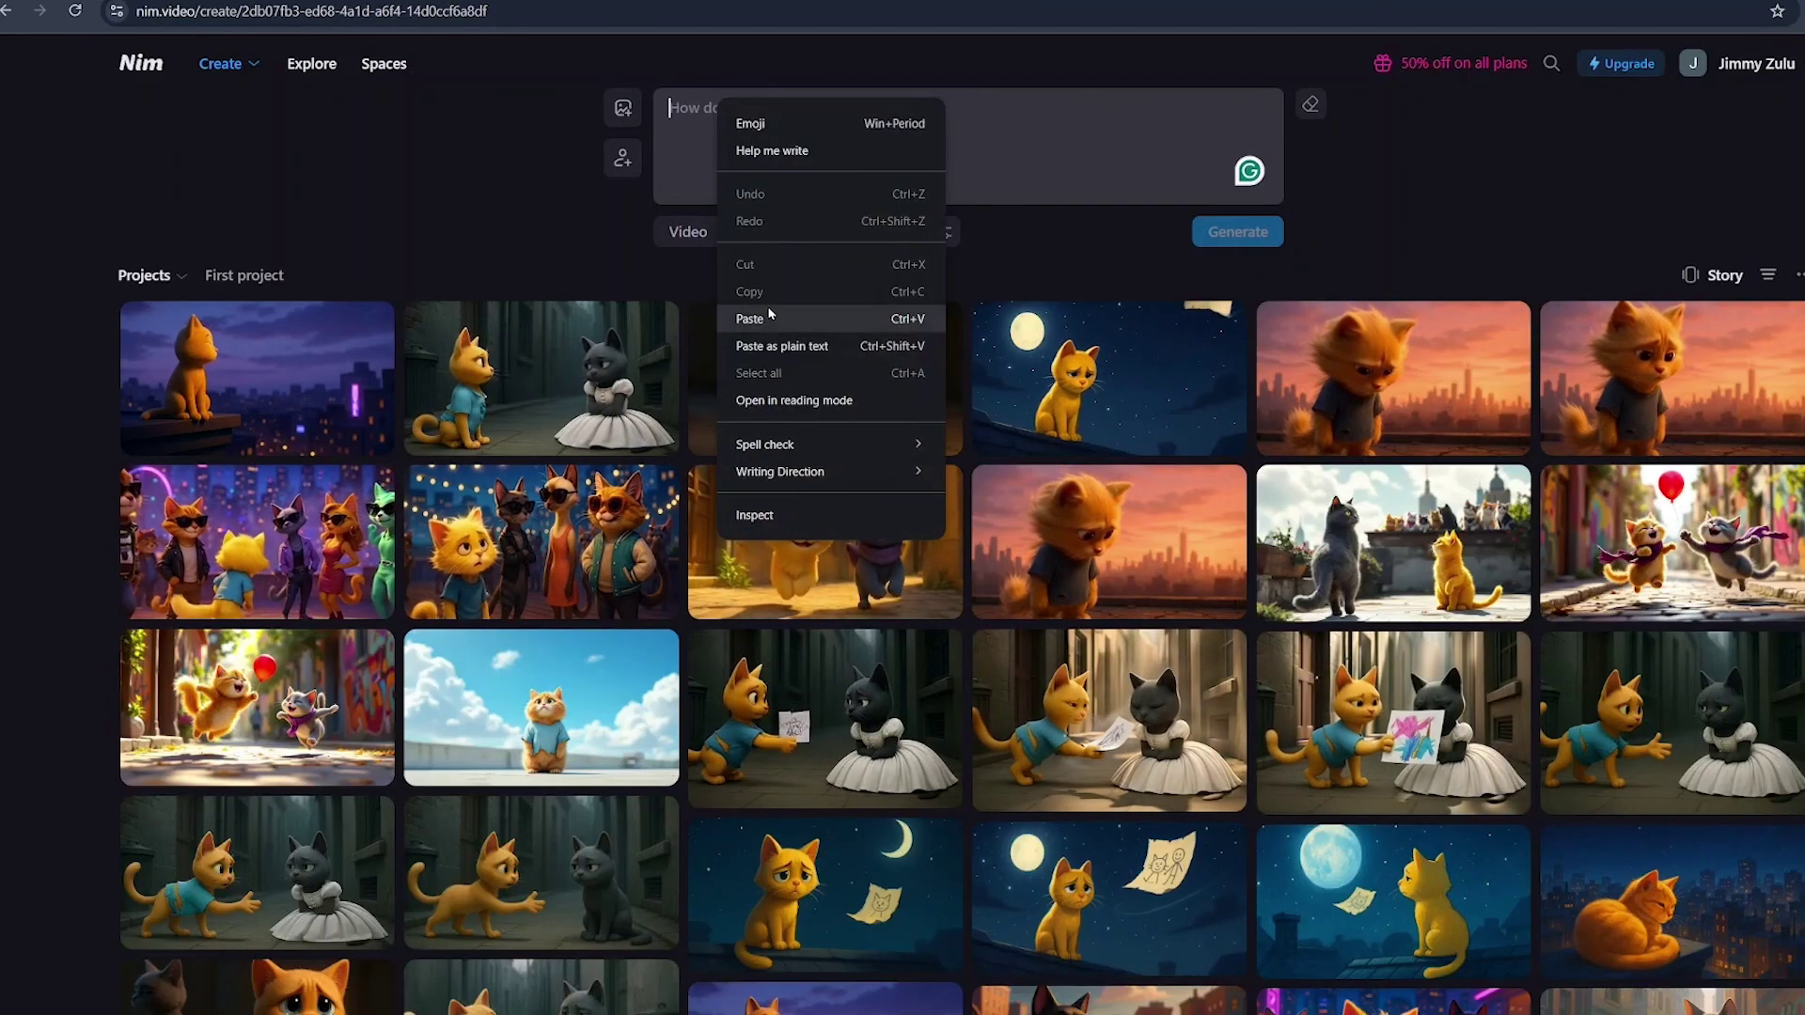
left_click(769, 317)
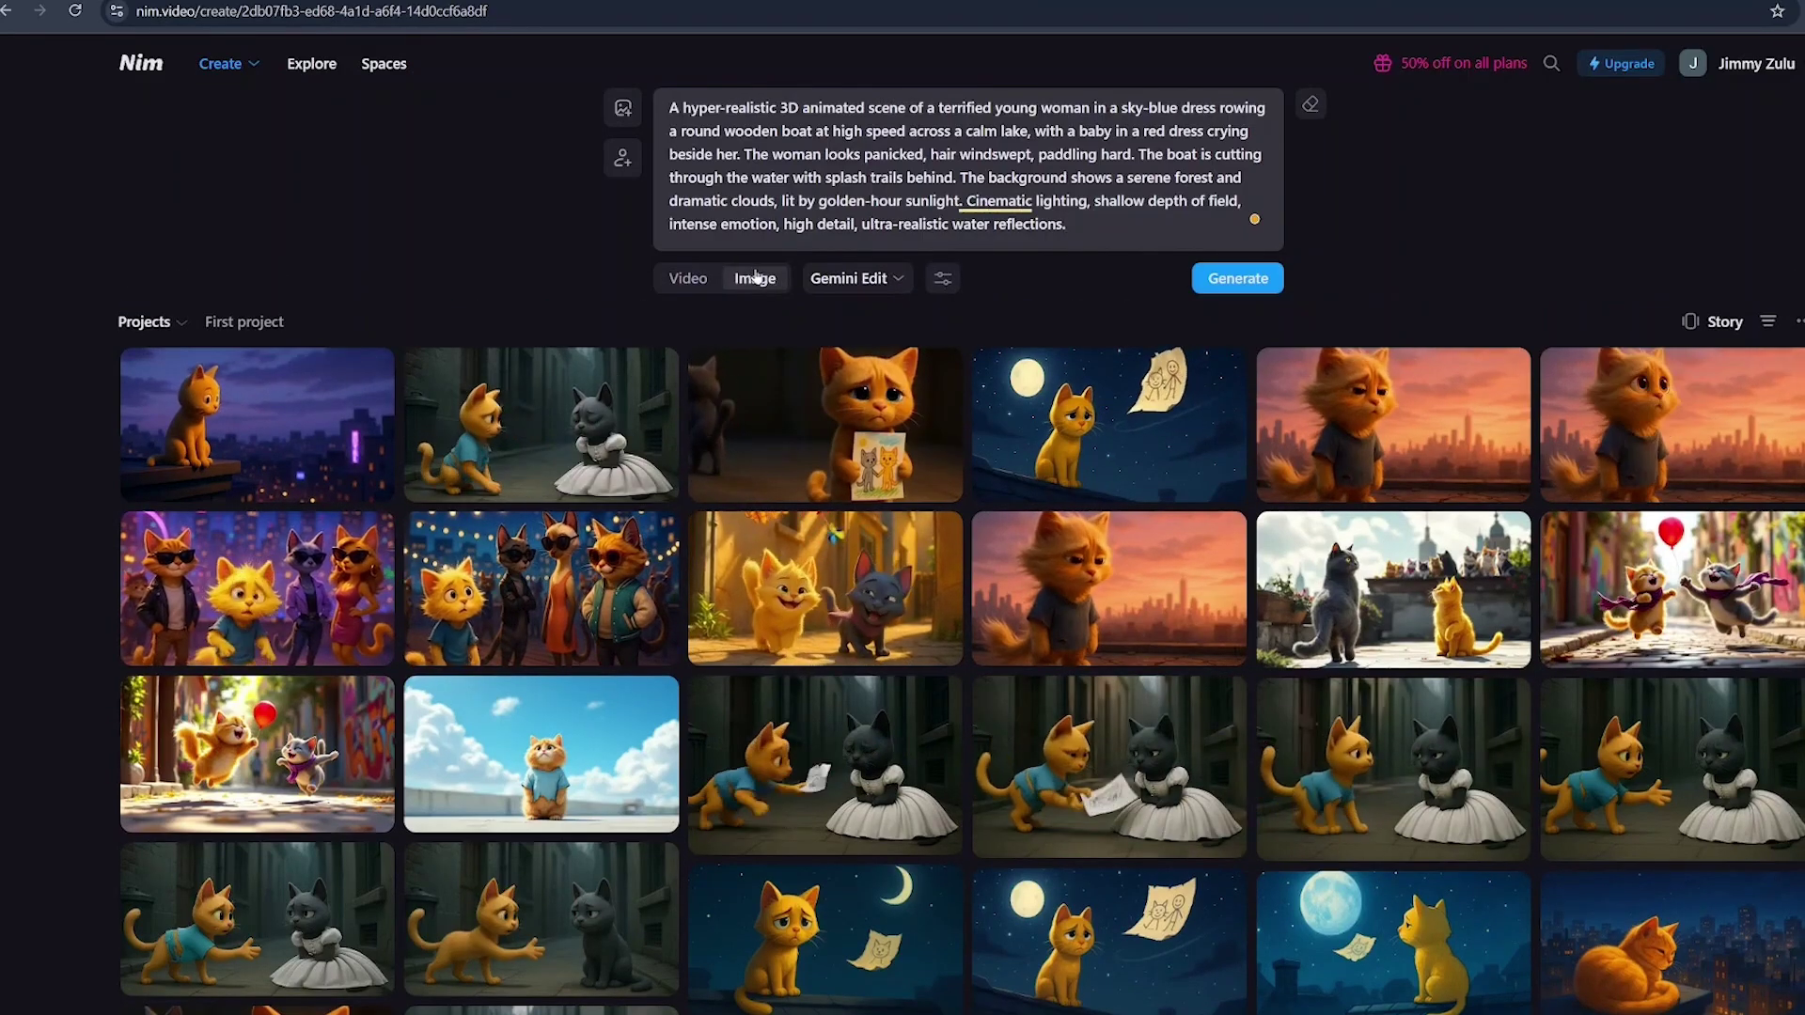
Step: Generate the rowboat image with the GPT Image model at 16:9 in High quality, and browse the generated images
left_click(834, 279)
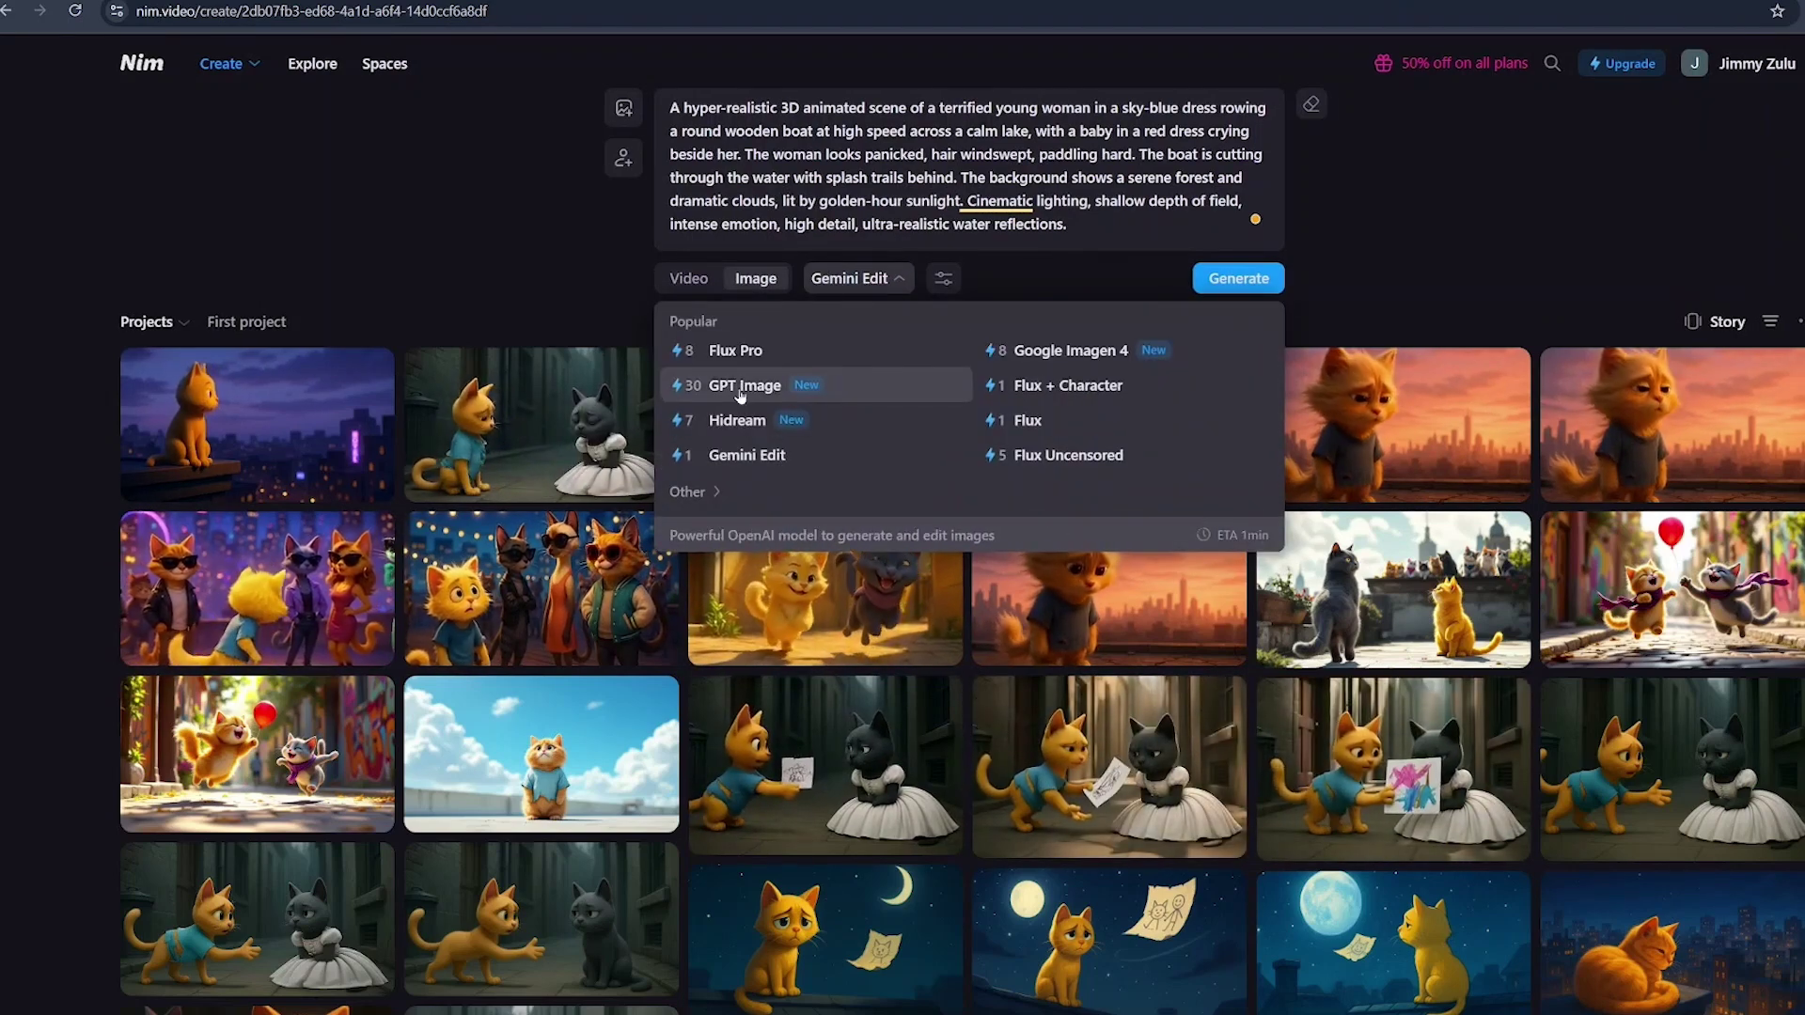
left_click(743, 385)
left_click(973, 306)
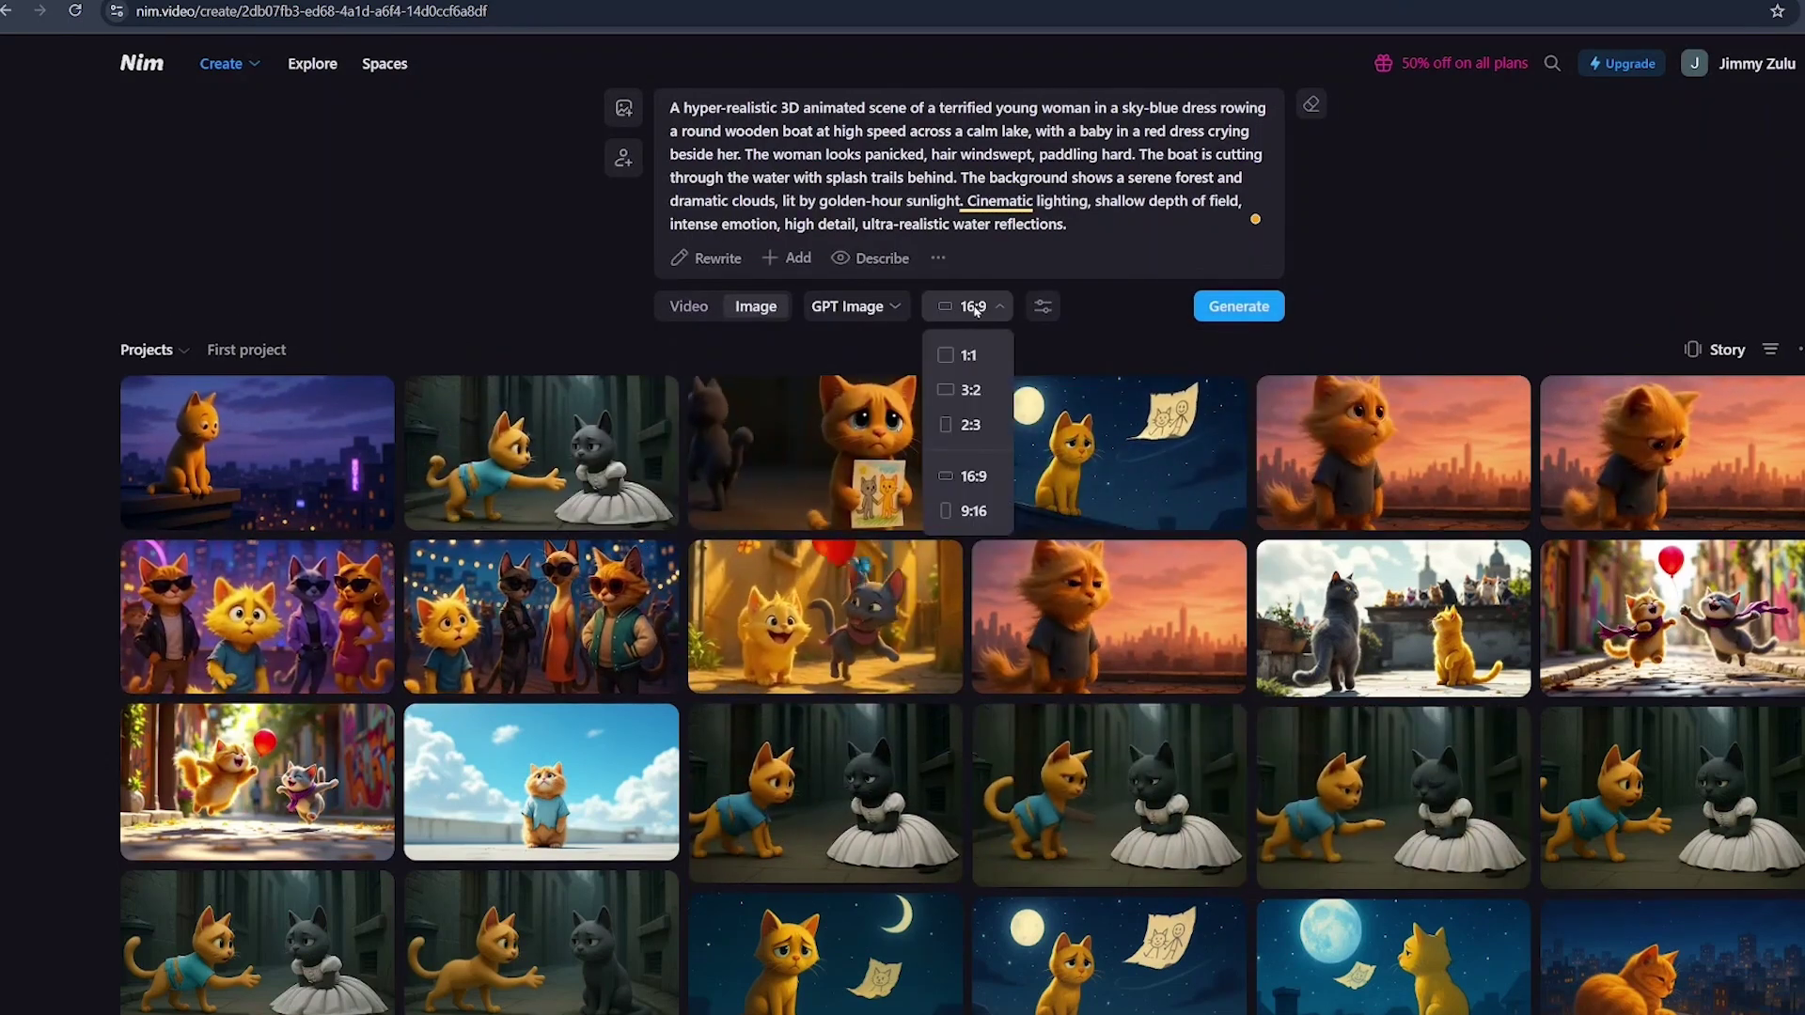
left_click(1042, 306)
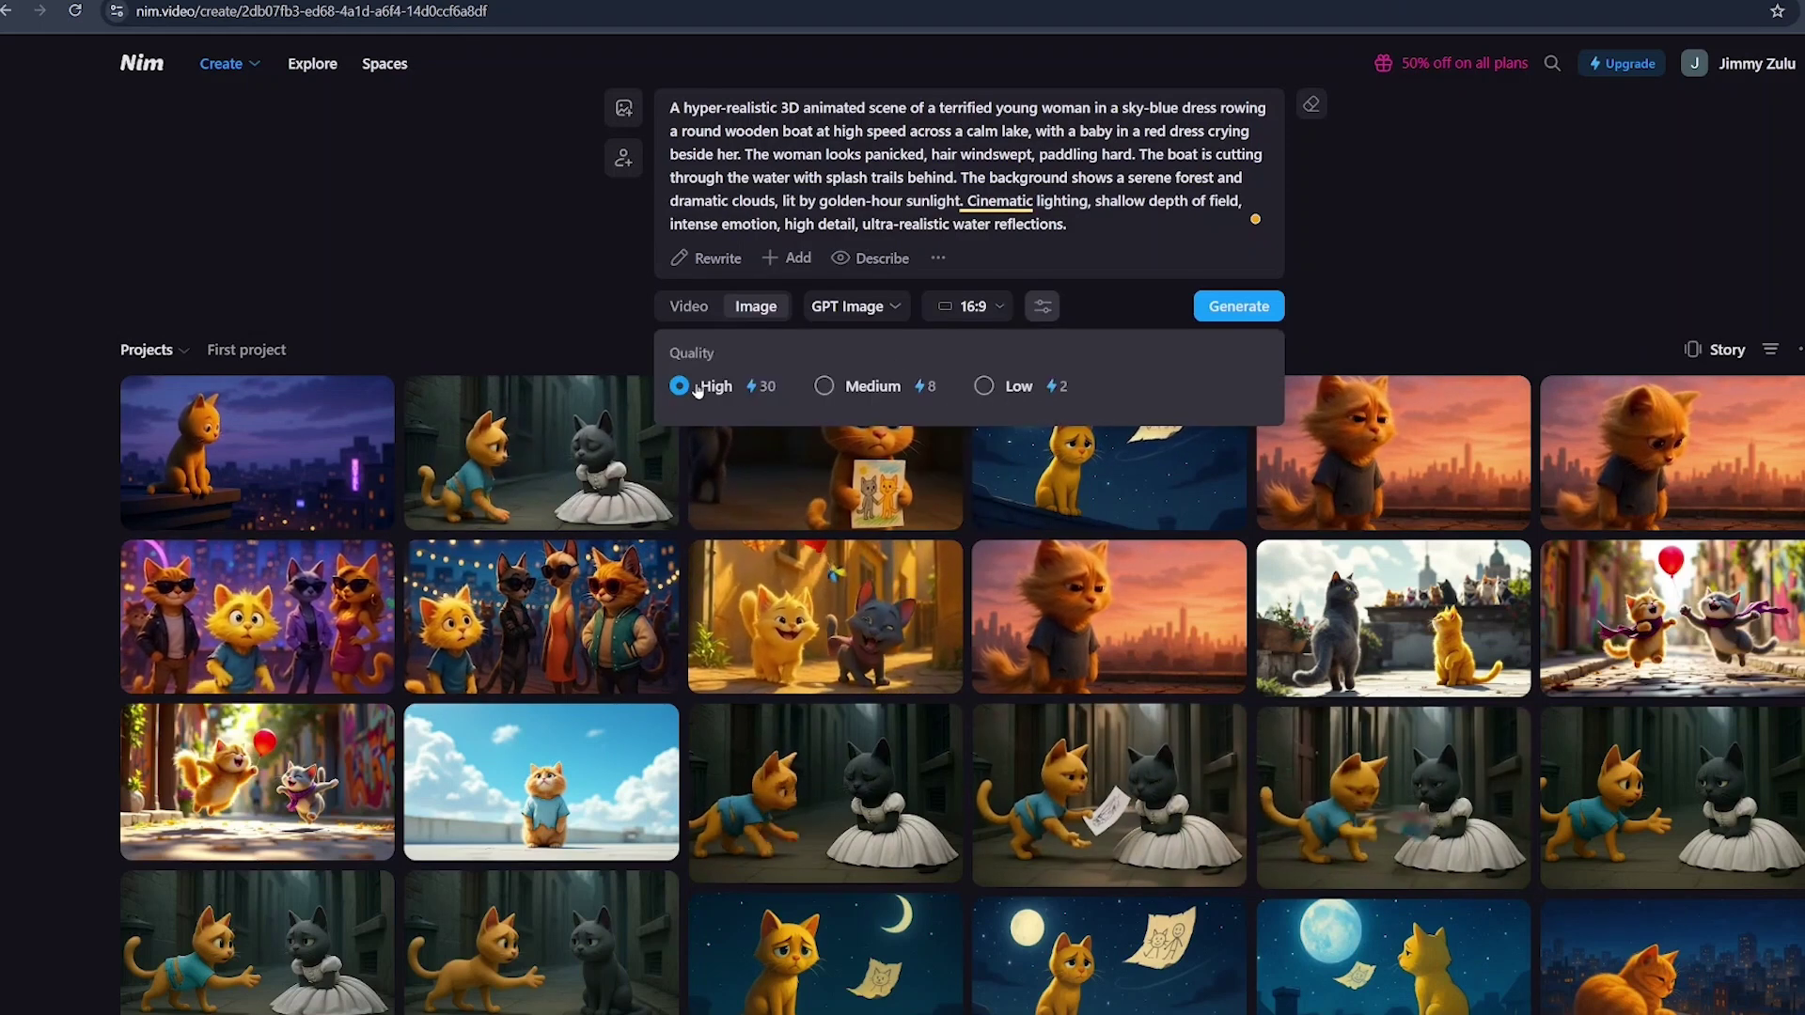
left_click(1236, 307)
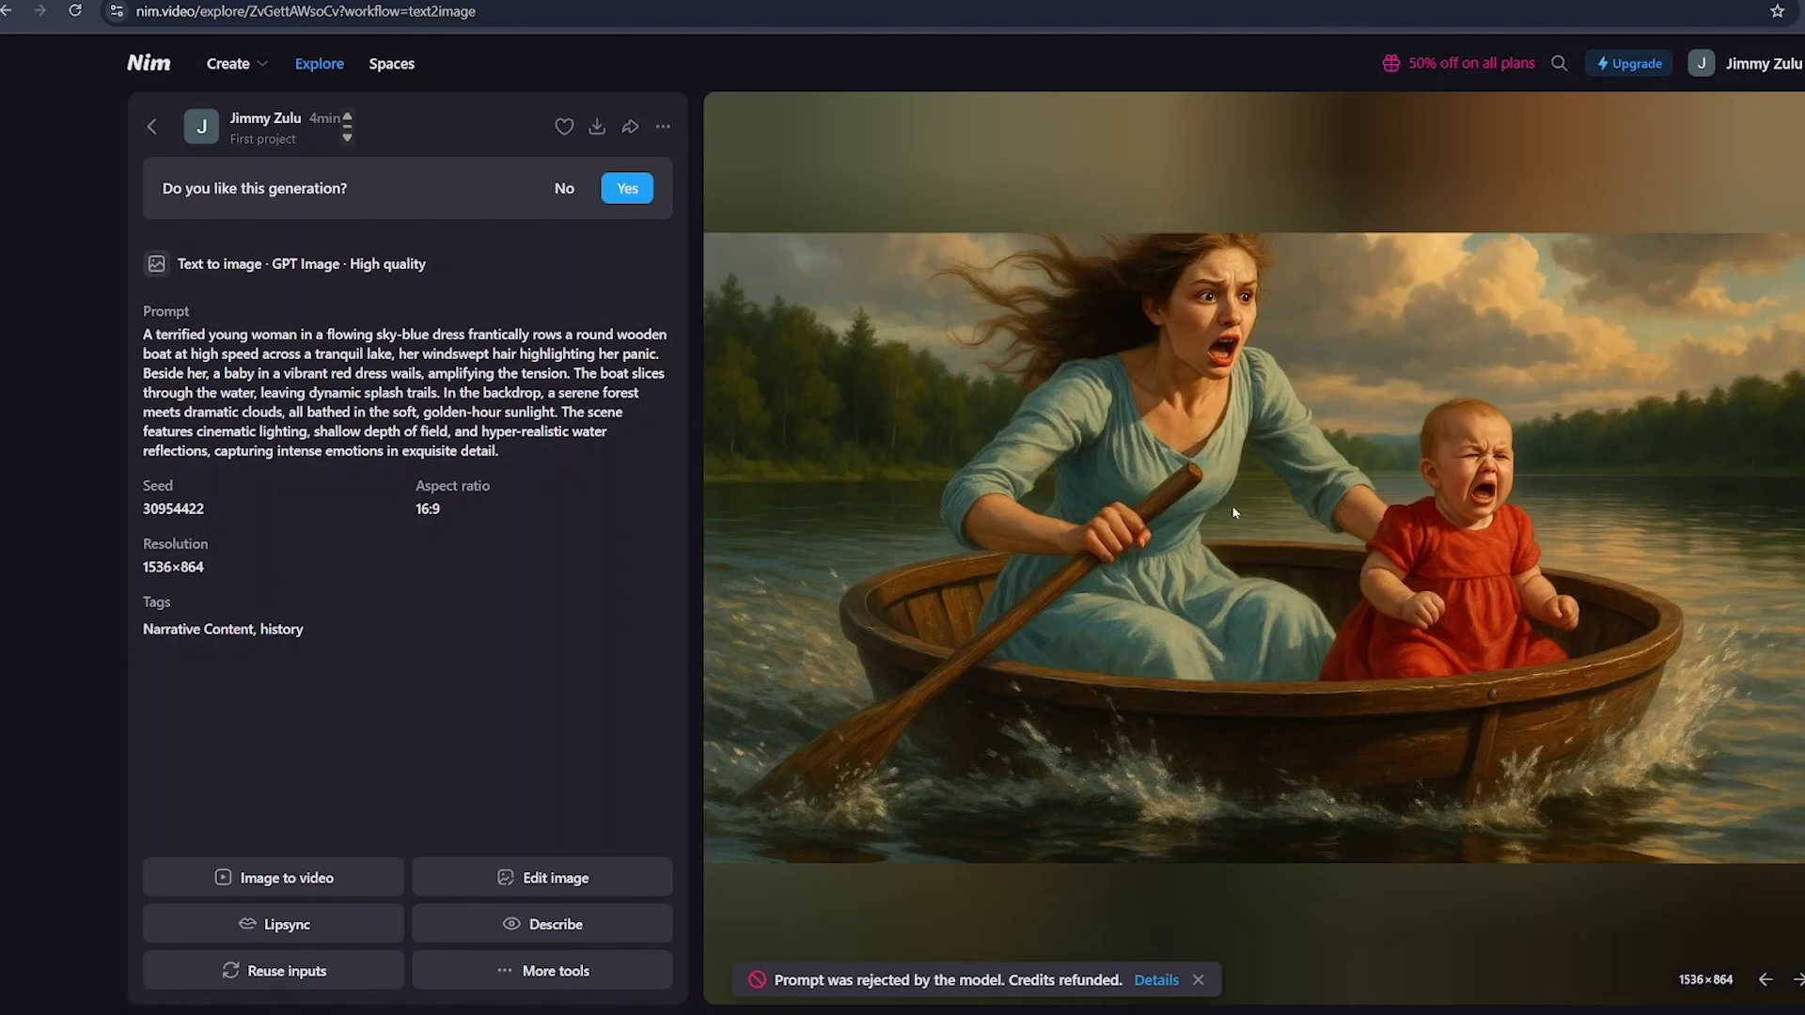
left_click(1761, 980)
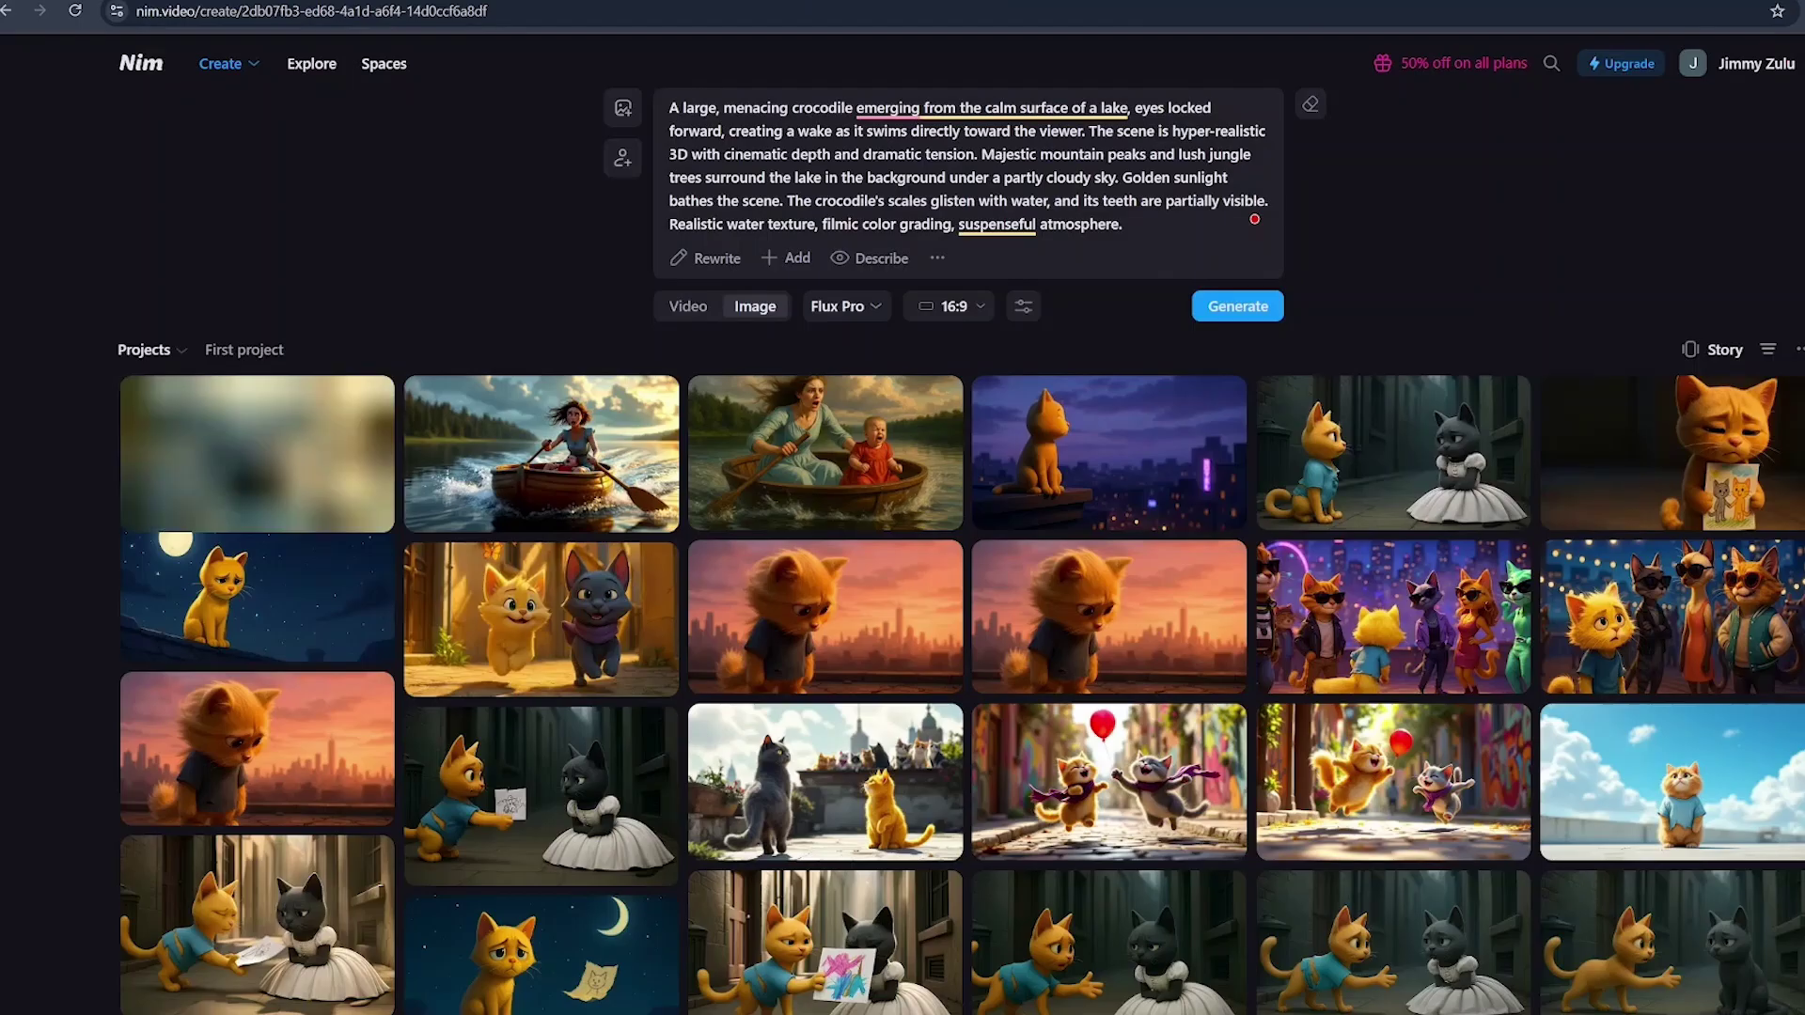
Step: Replace the crocodile prompt with the next copied prompt, generate its image with Flux Pro, and view the generated crocodile image
key("ctrl+a")
right_click(863, 155)
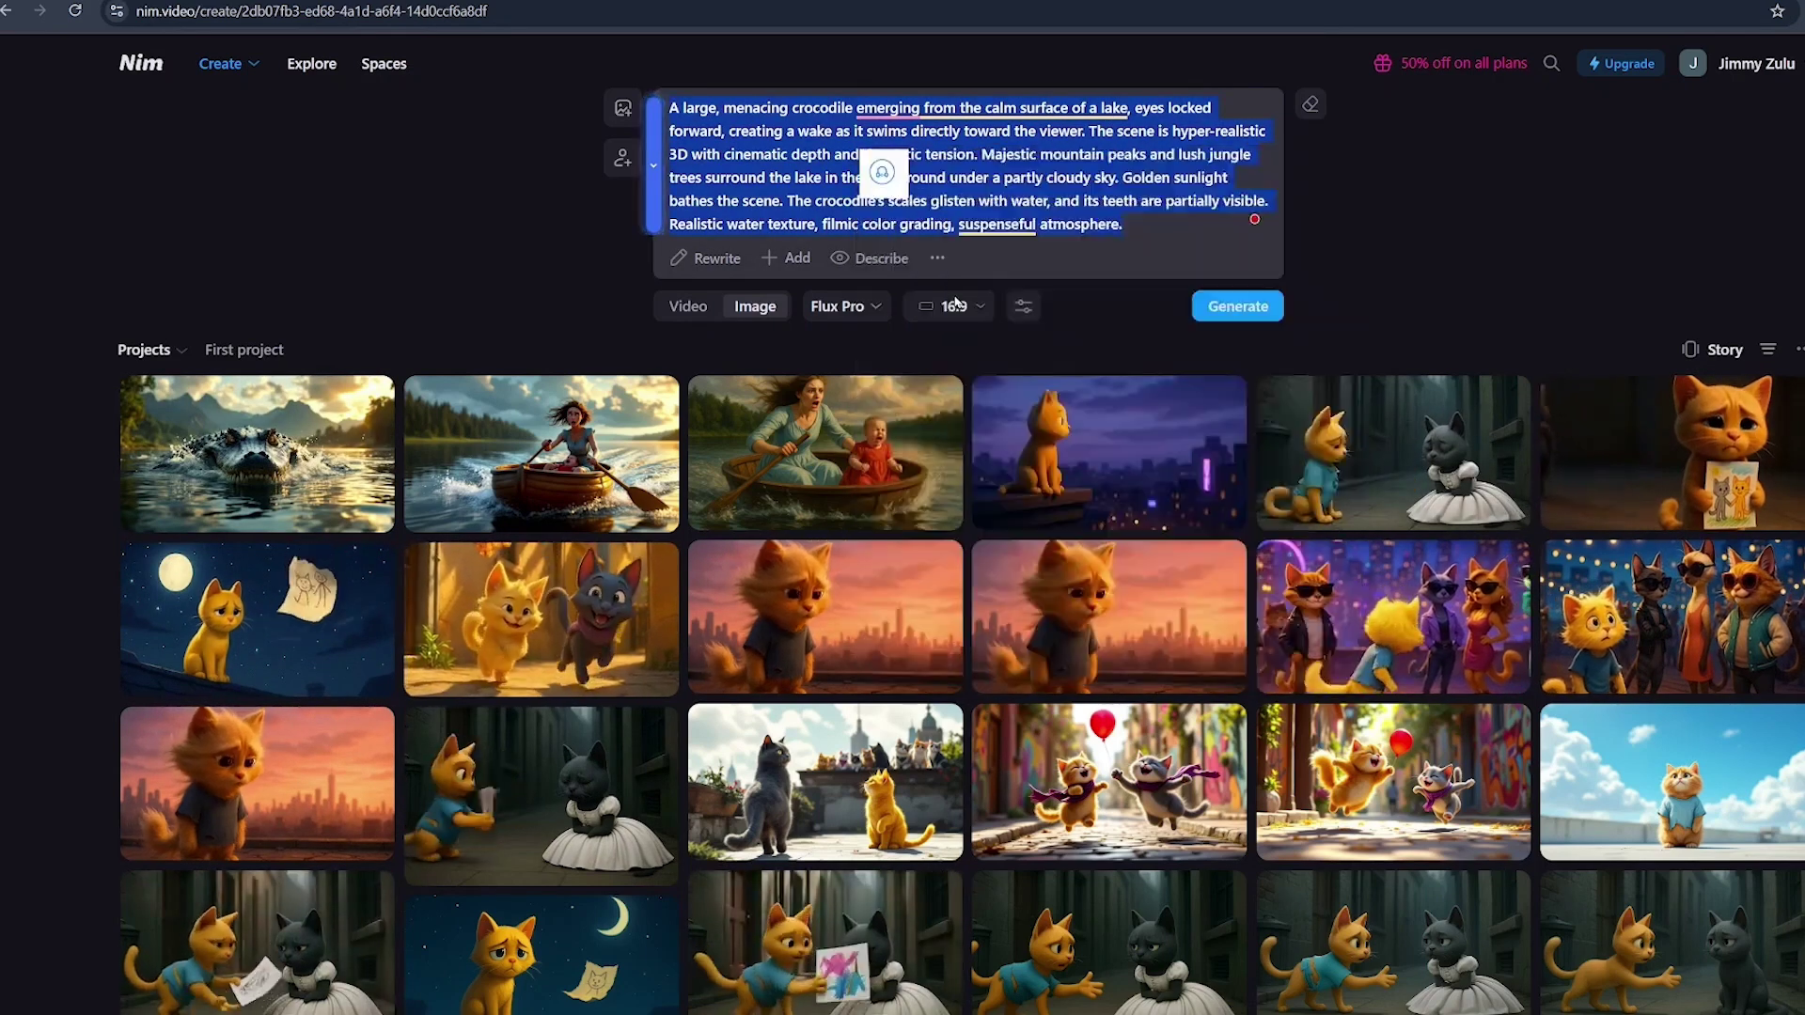
left_click(916, 294)
left_click(1222, 328)
left_click(541, 475)
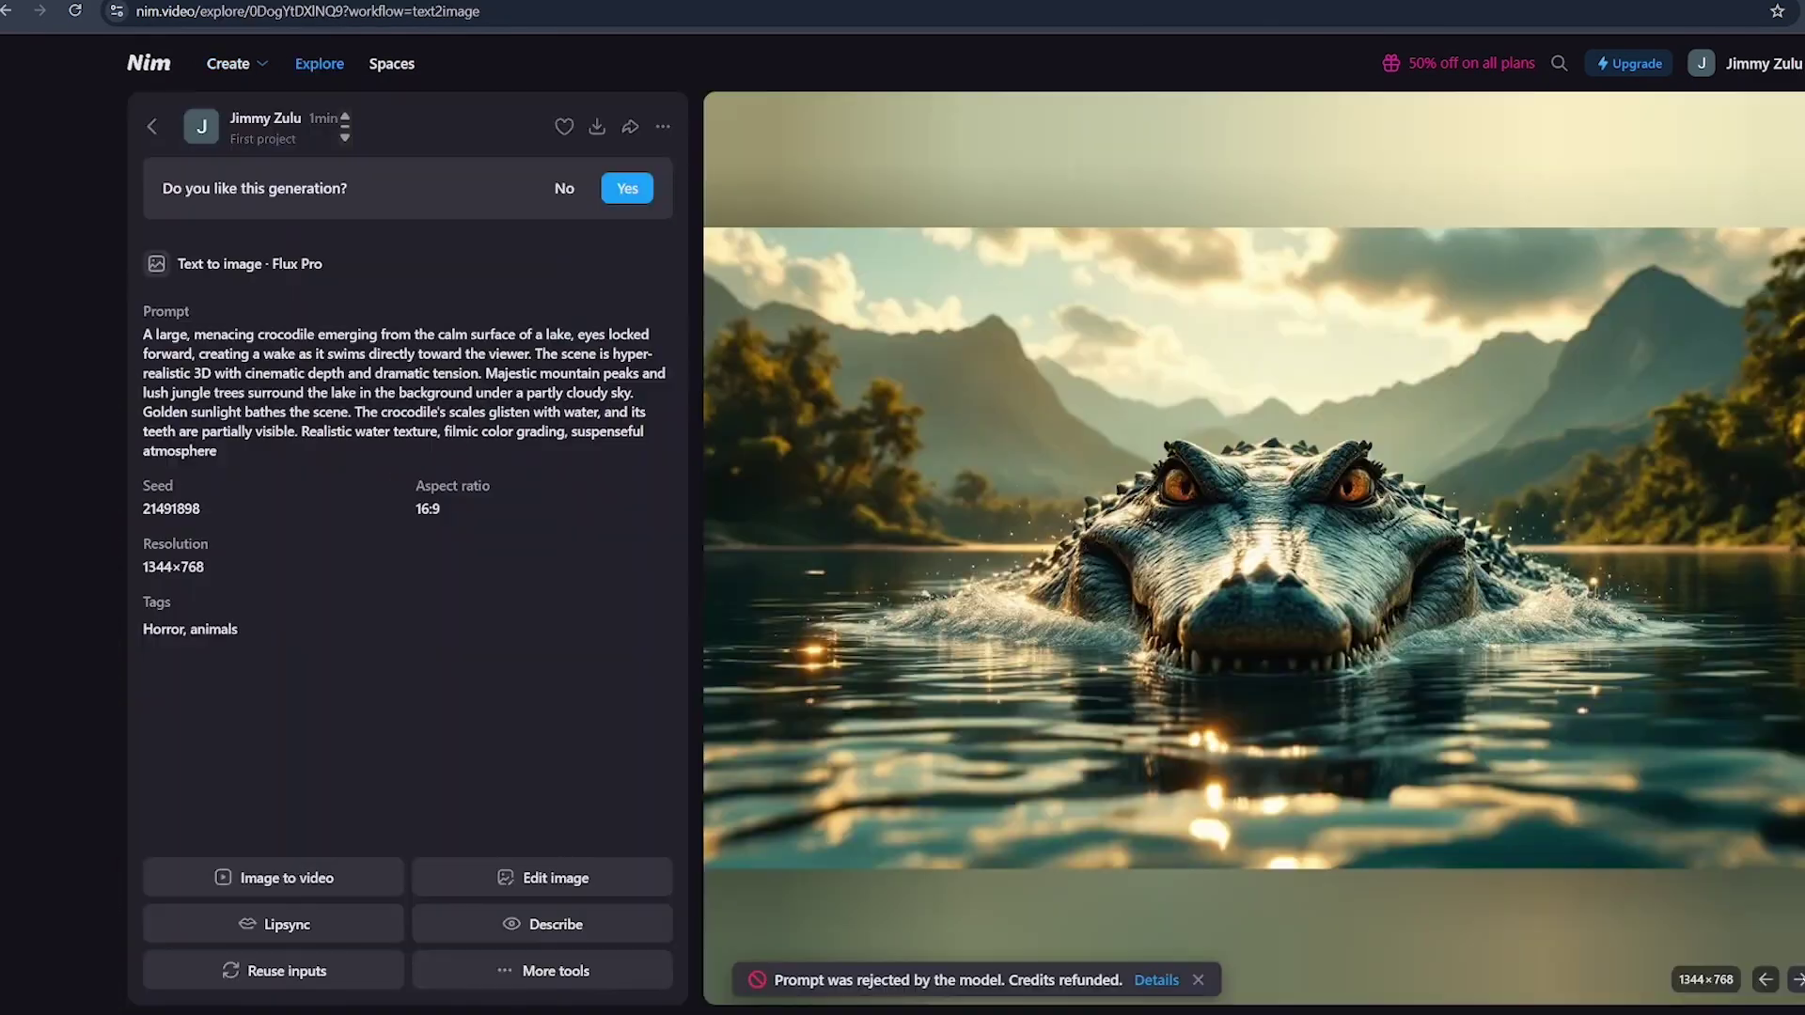
key("Down")
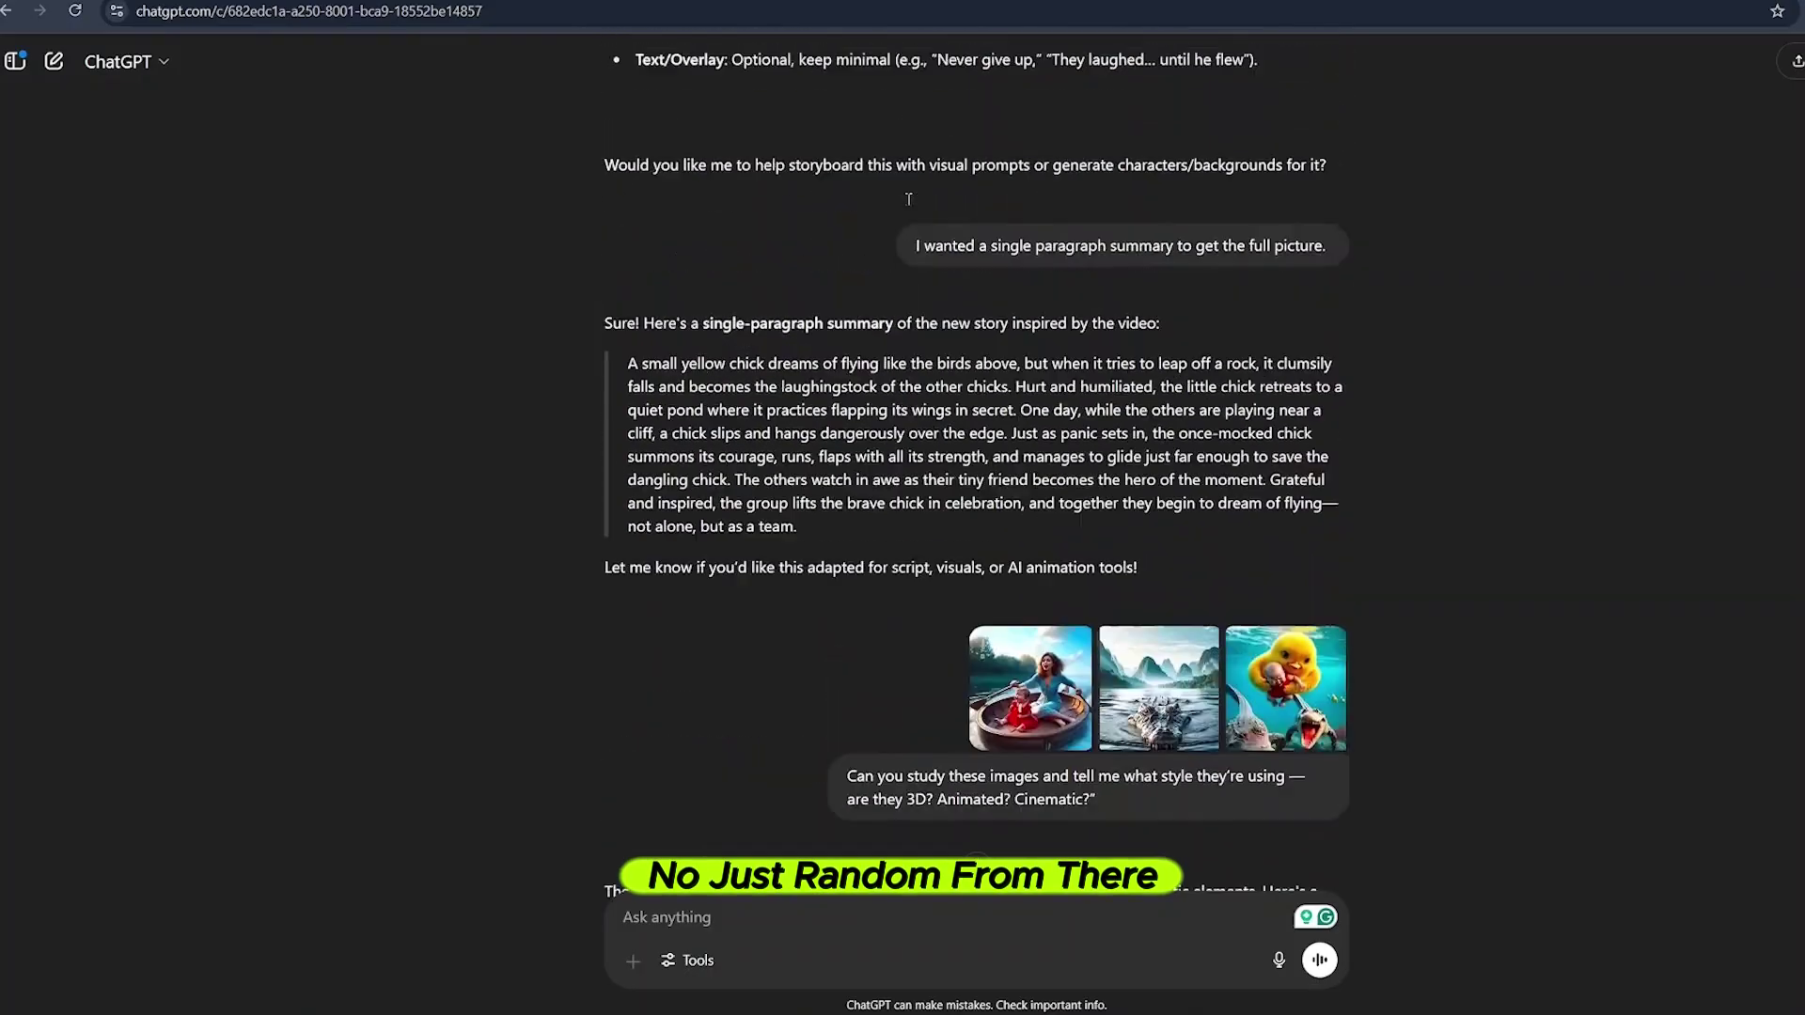
Step: Back in ChatGPT, copy the single-paragraph story summary into a new message
scroll(763, 391, "up", 1)
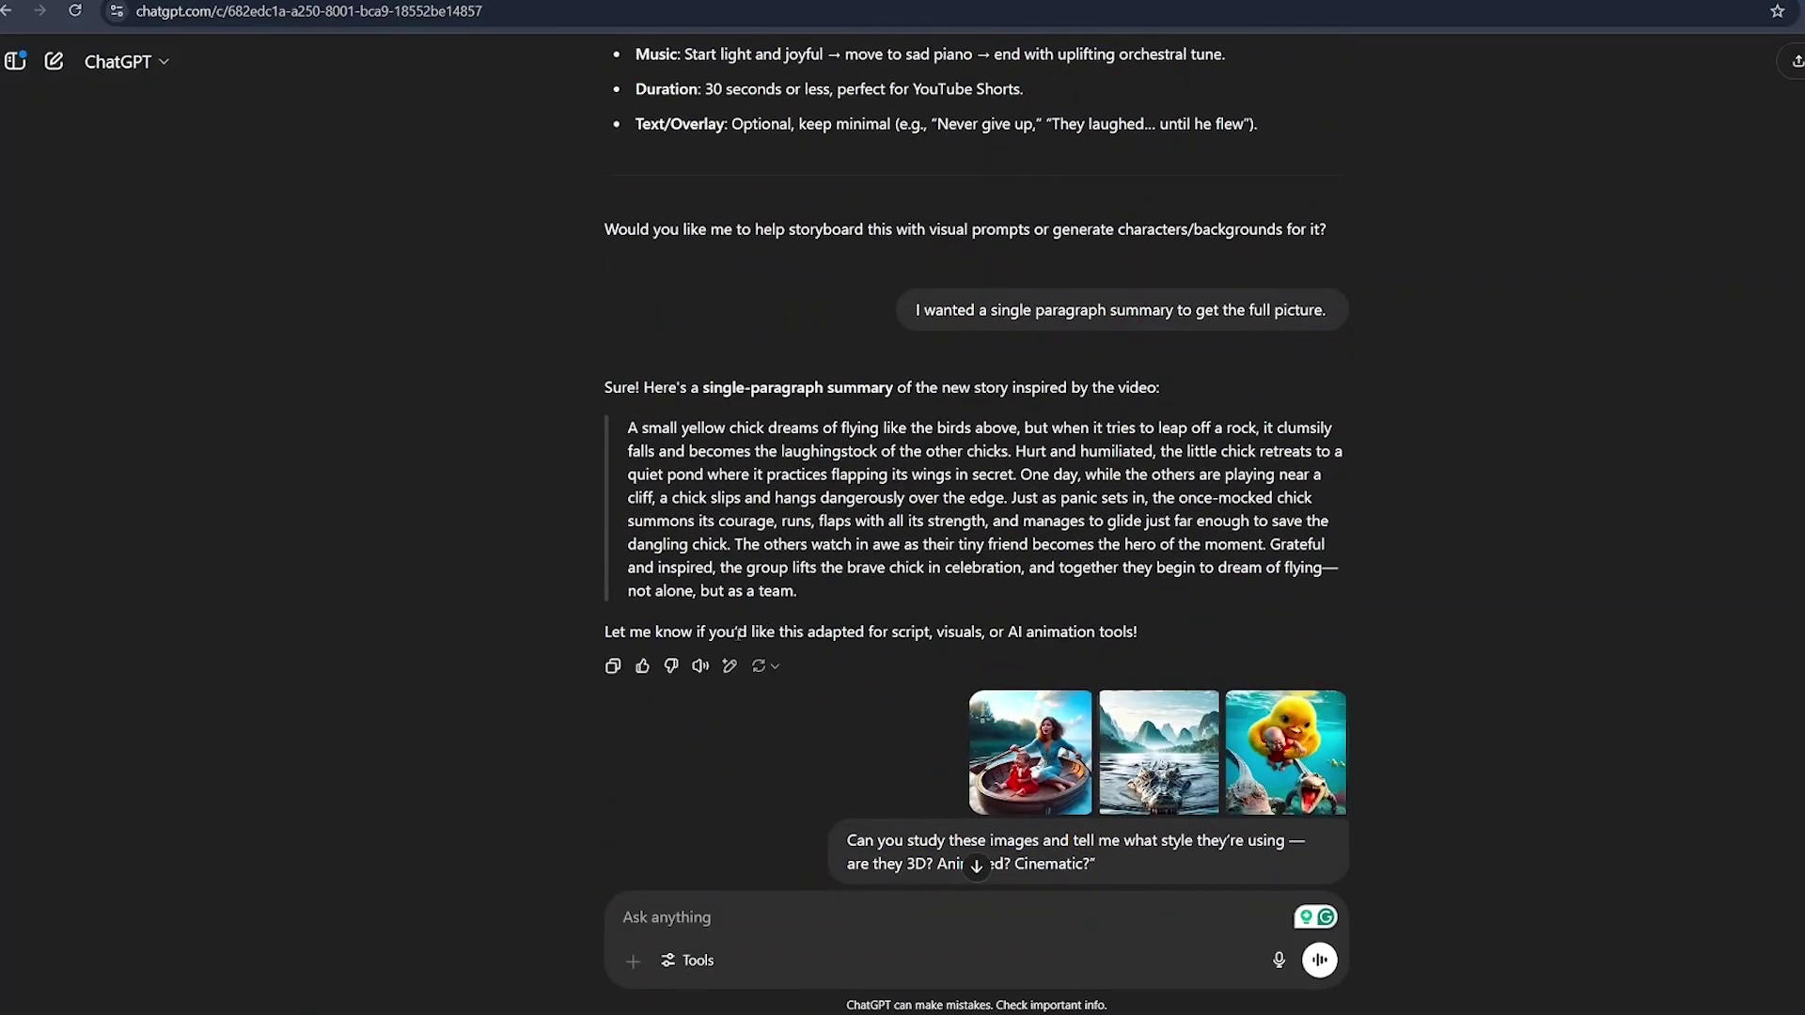
left_click_drag(630, 425, 797, 592)
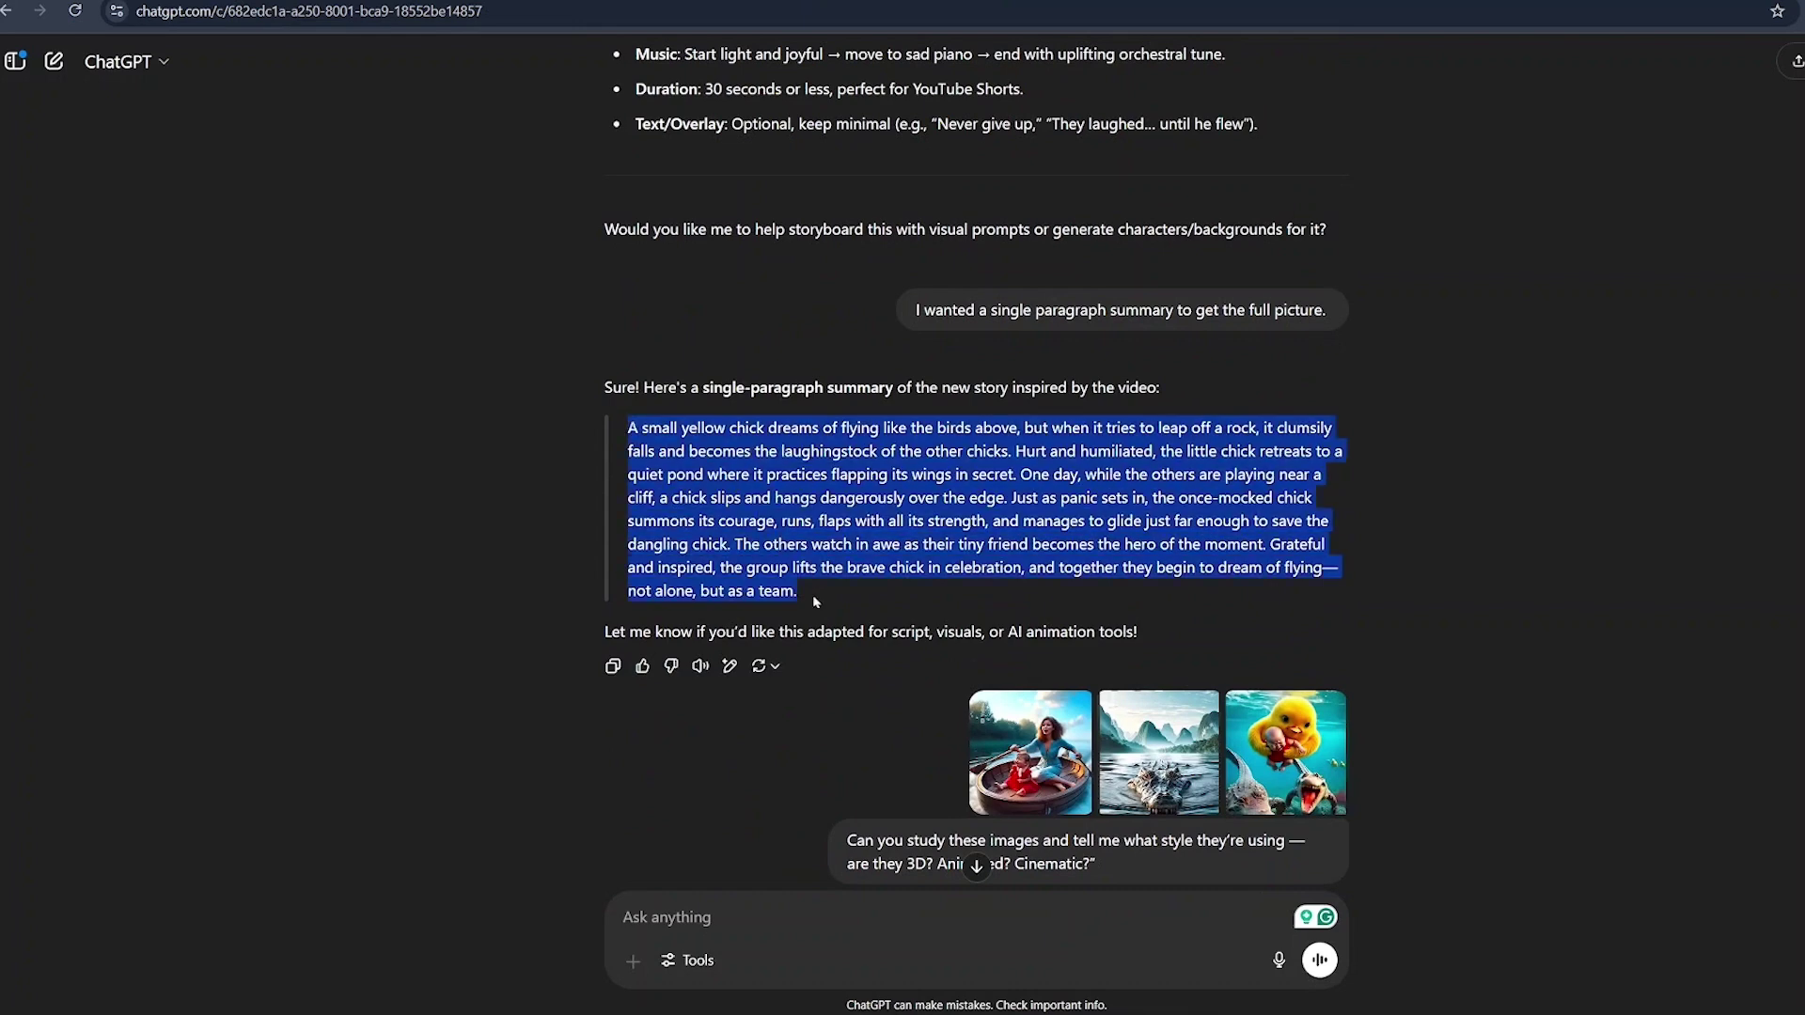
right_click(812, 547)
left_click(857, 559)
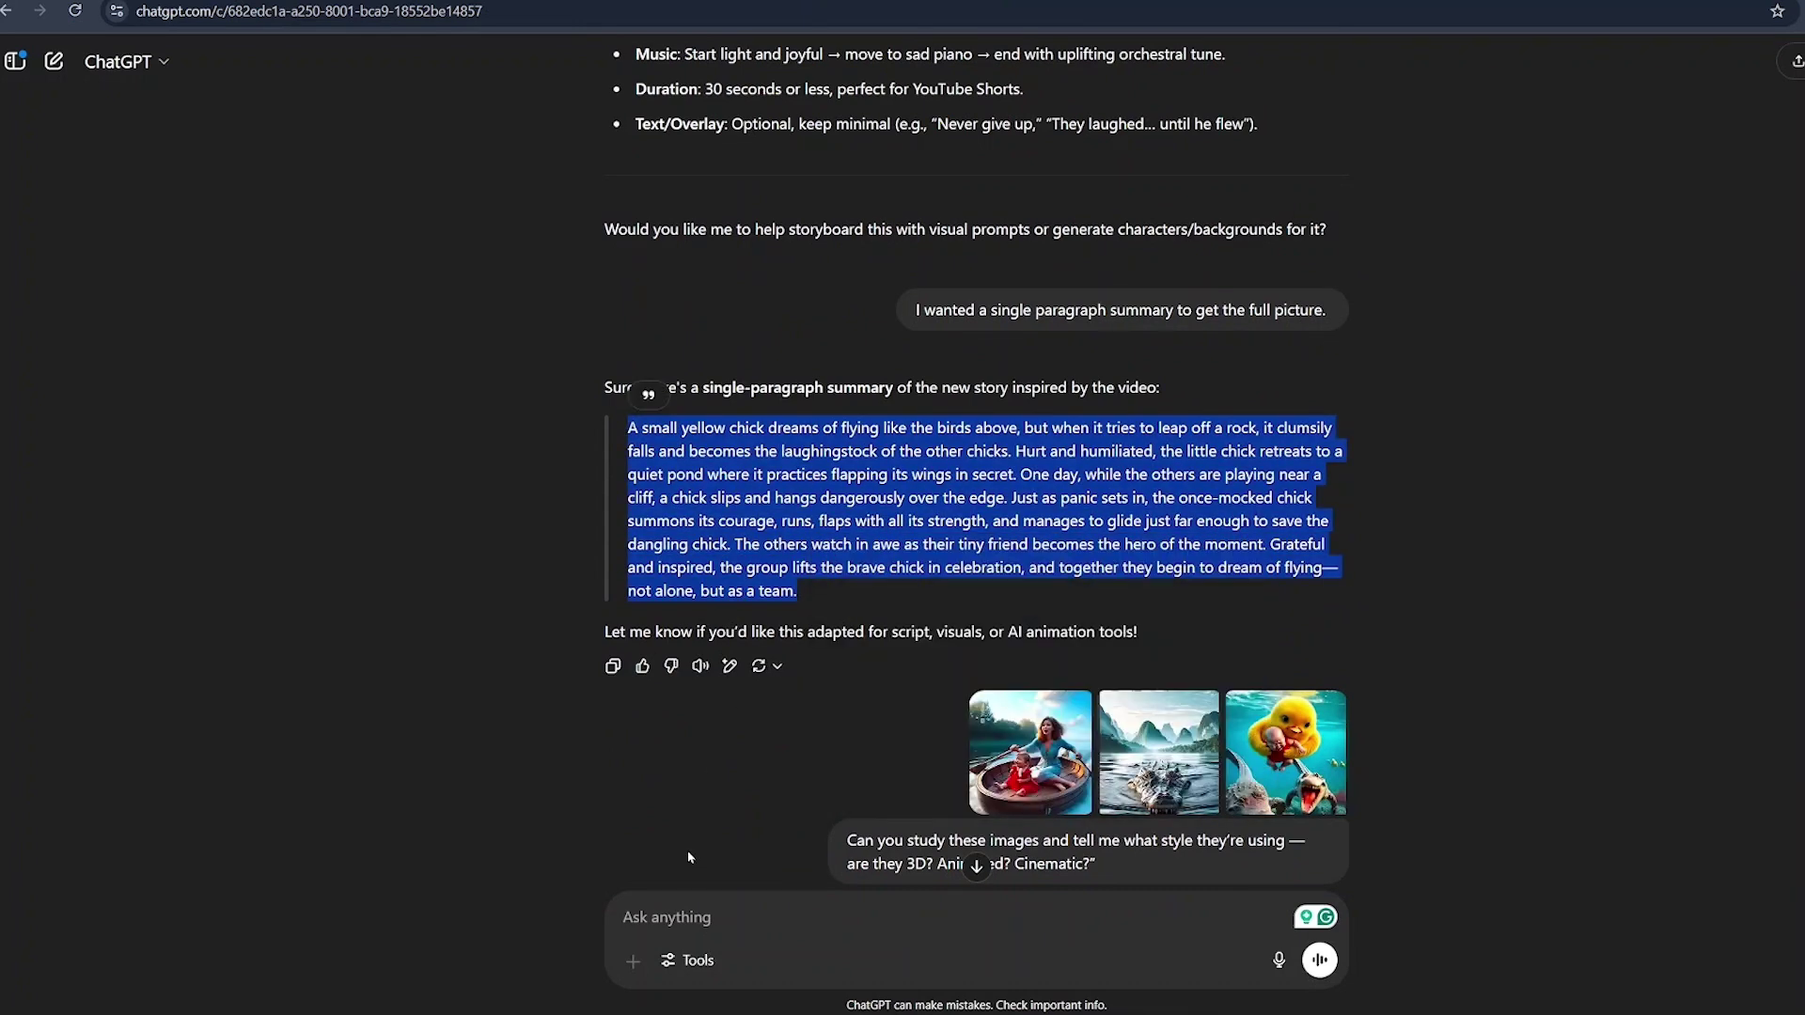
left_click(706, 918)
right_click(706, 918)
left_click(749, 695)
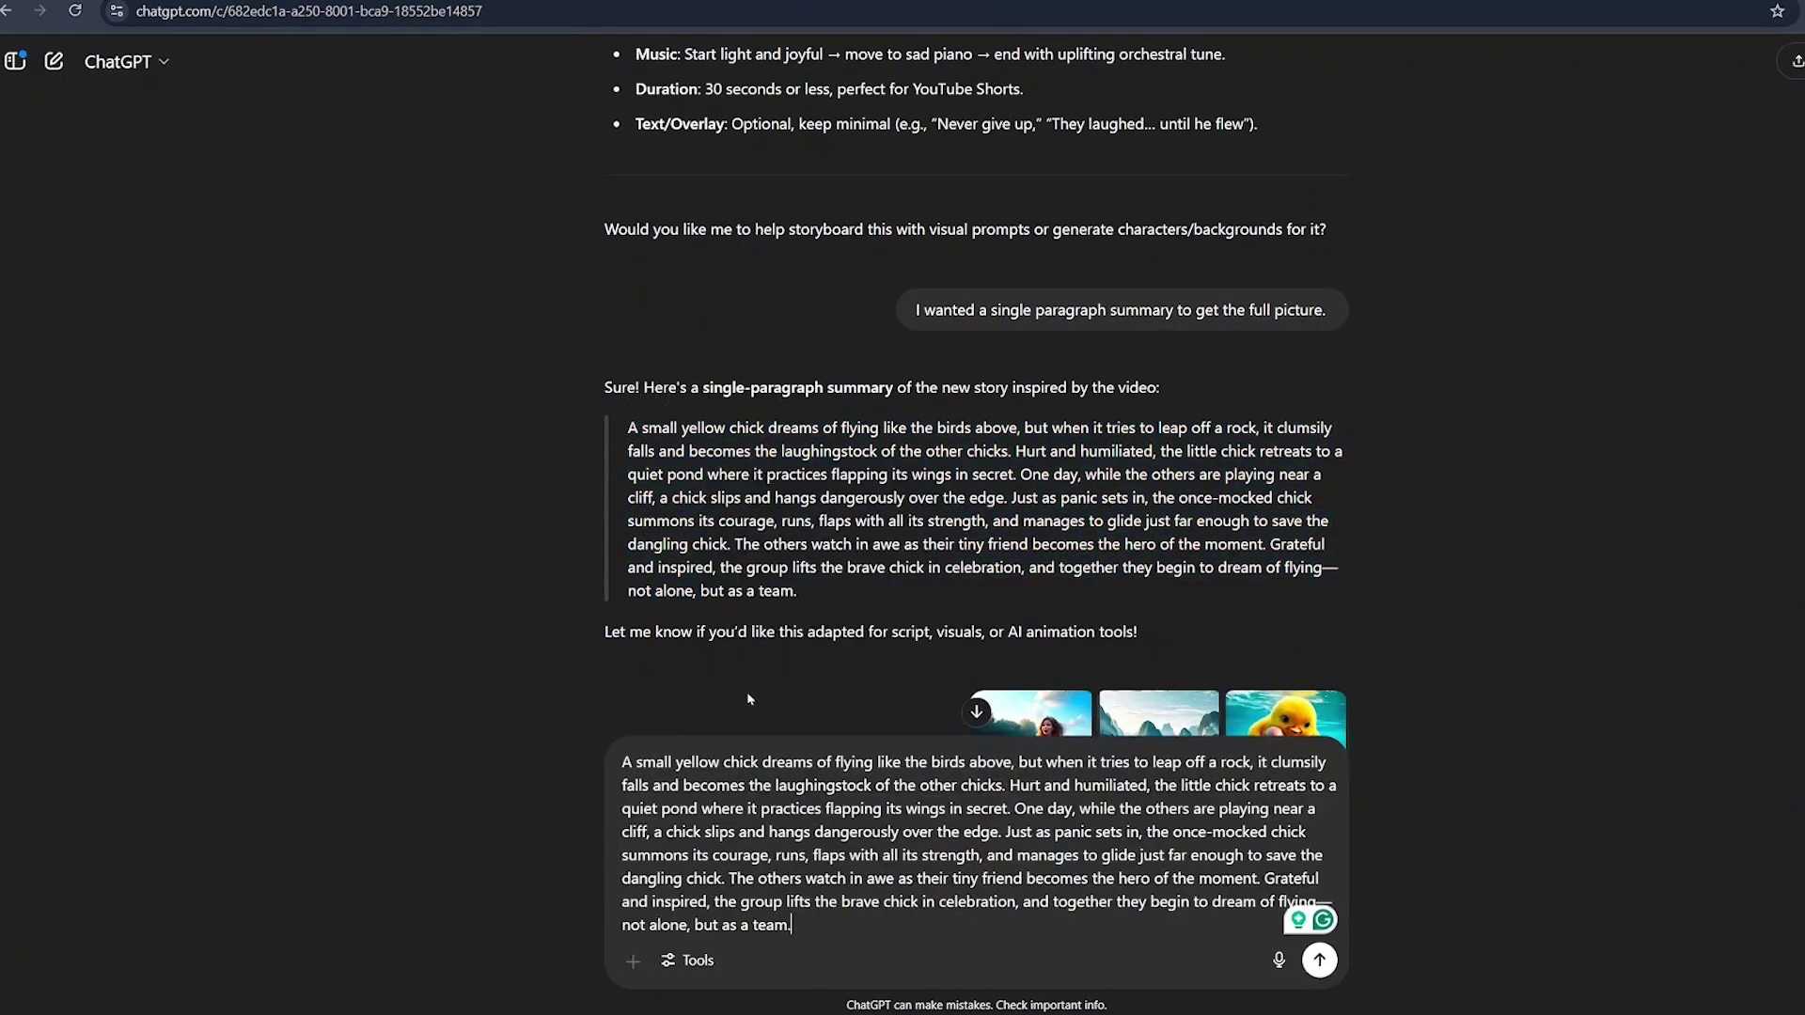
Step: Add a request to break the story into short scenes with matching image prompts, using the same character and art style, and send it
key("shift+Return")
key("ctrl+v")
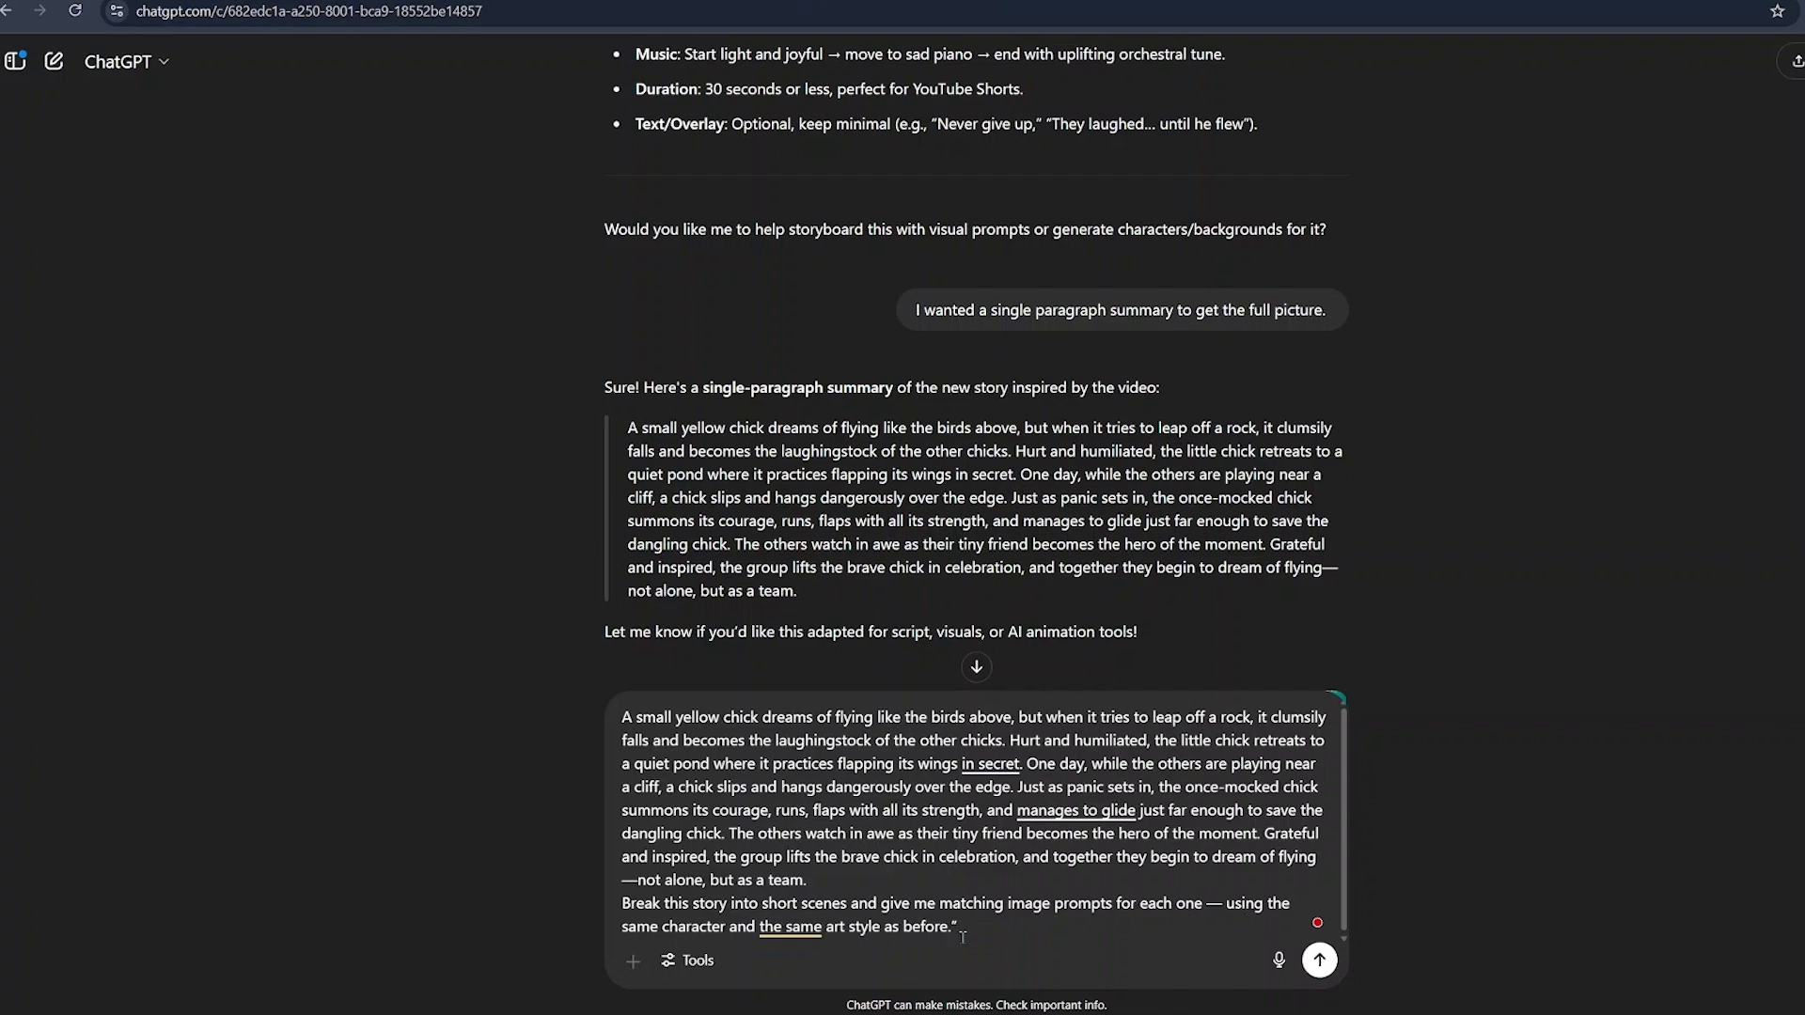
left_click(1320, 959)
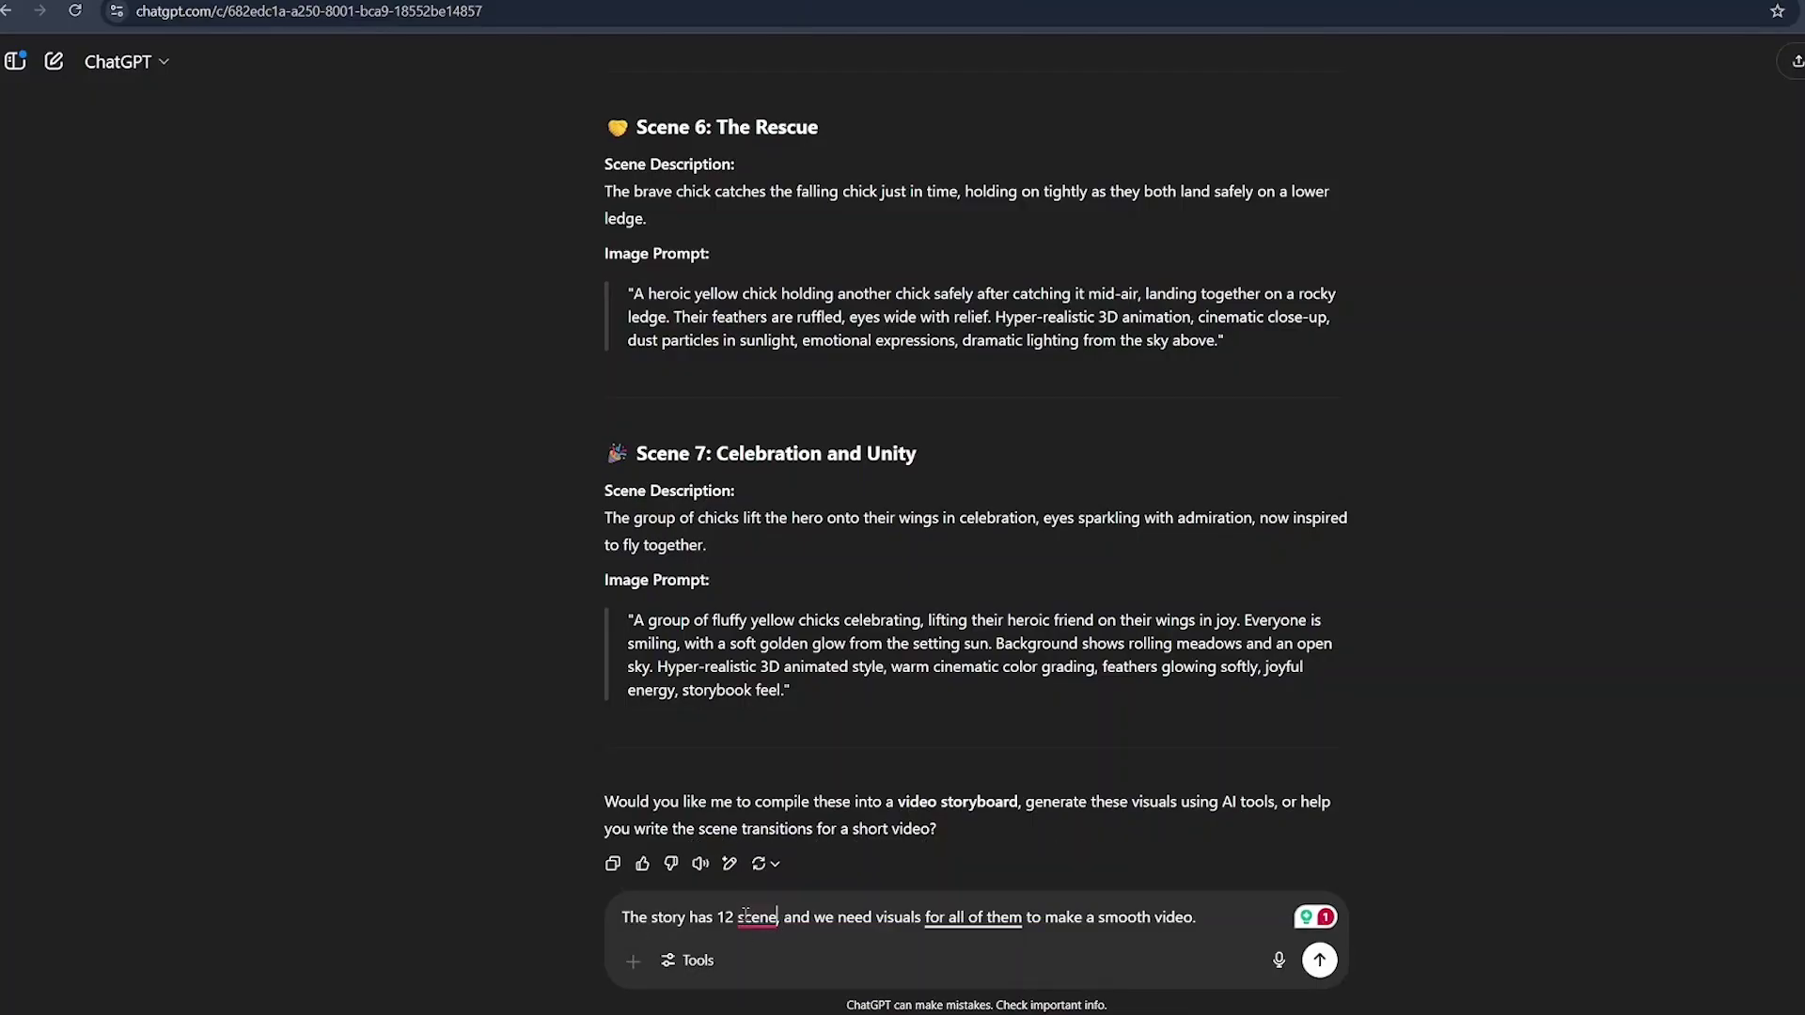
Step: Correct the message to say the story has 12 scenes needing visuals for a smooth video, and send it
mouse_move(744, 915)
left_click(761, 741)
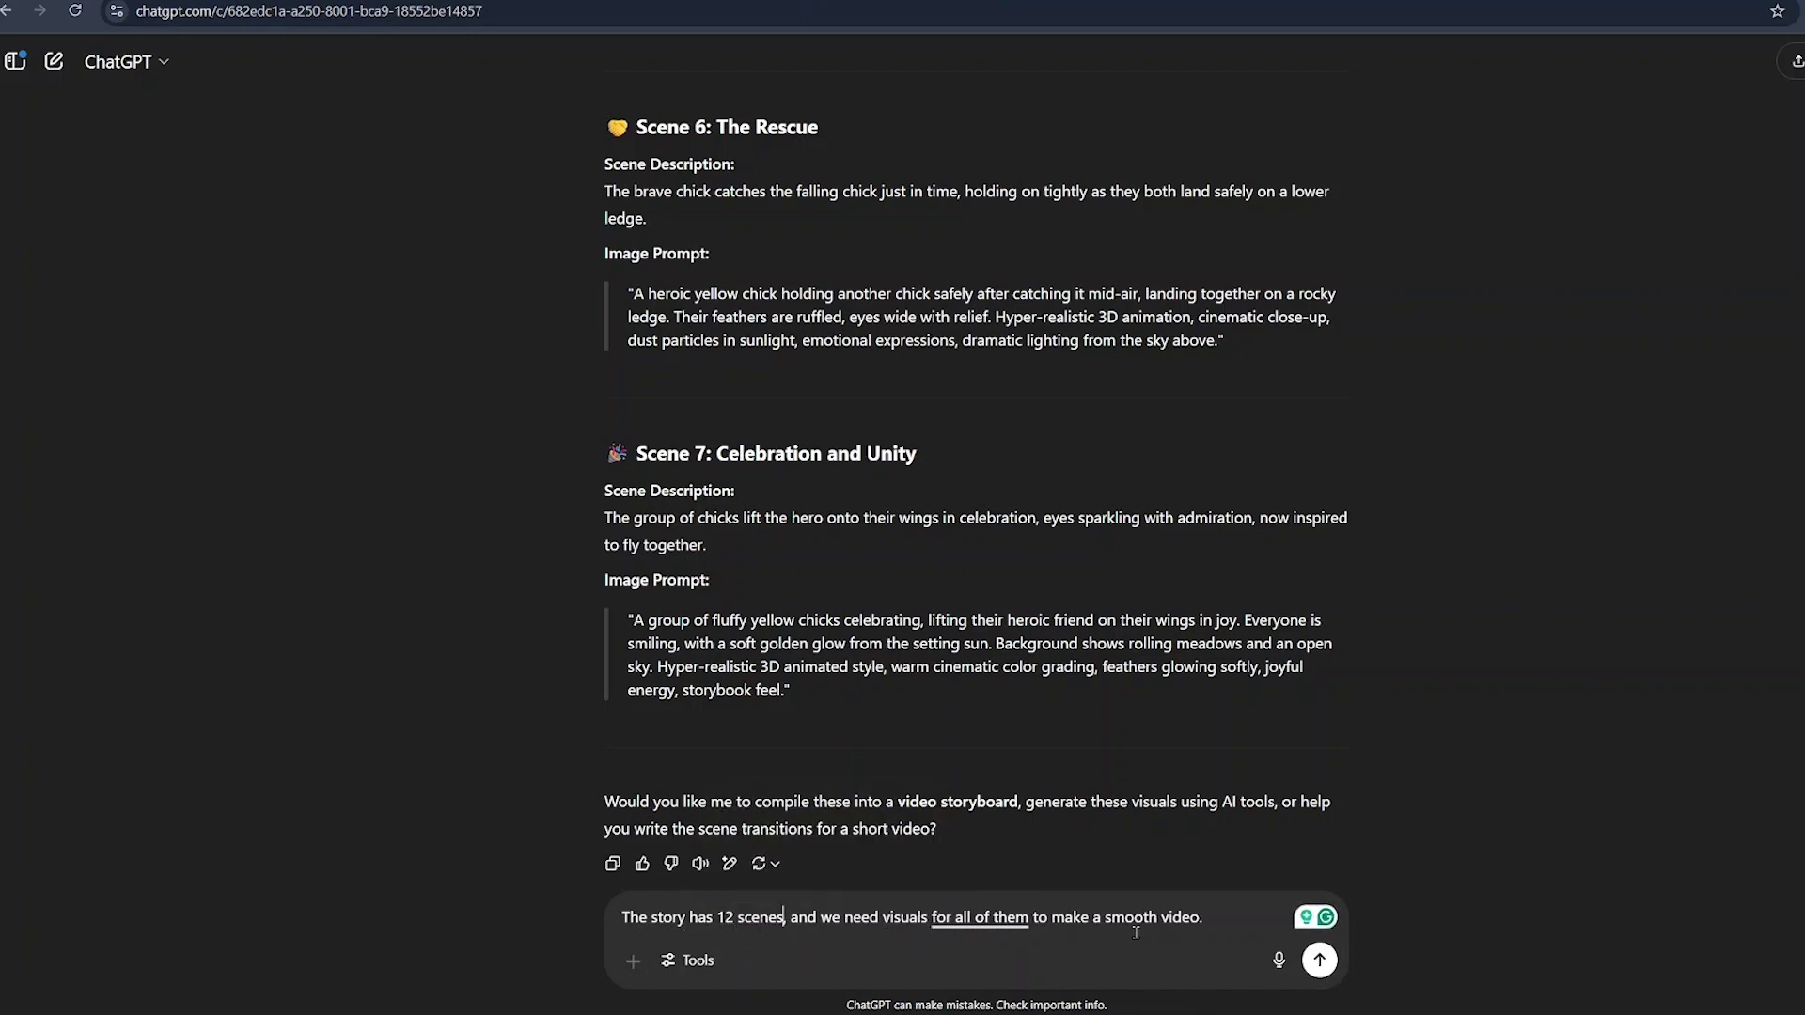
left_click(1320, 959)
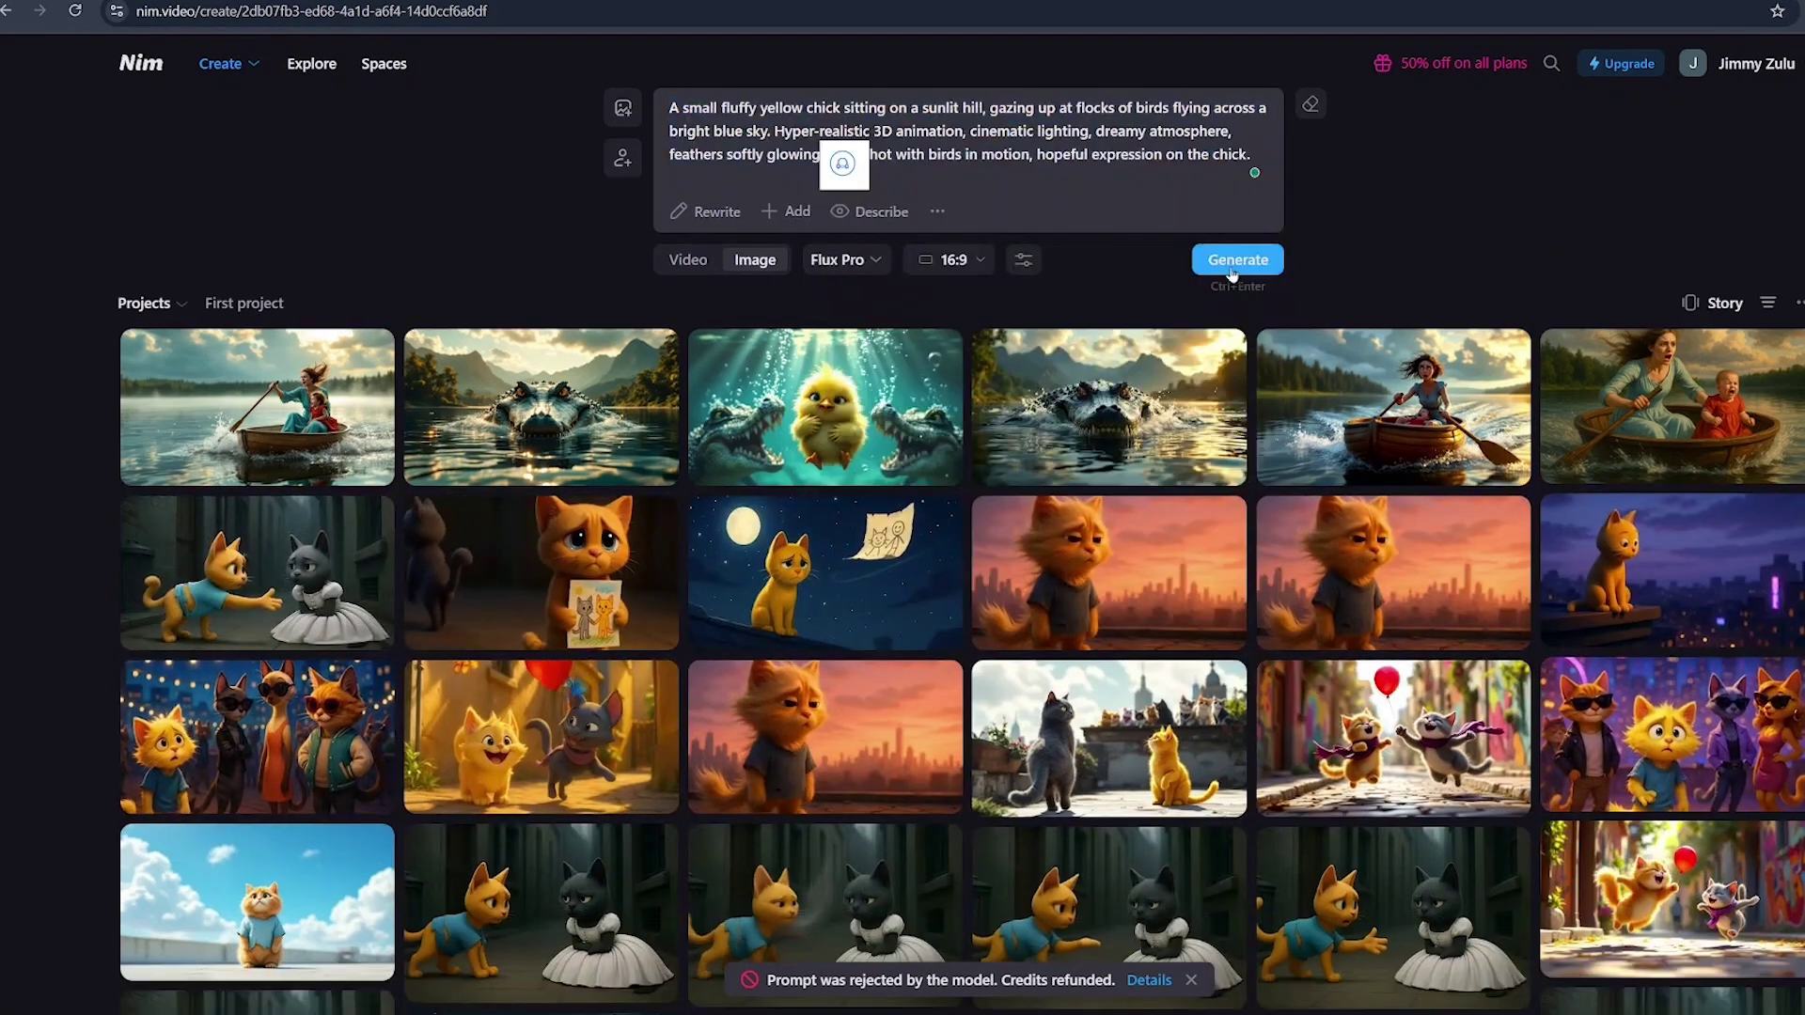
Step: In Nim, generate the image of the yellow chick watching birds from a sunlit hill with Flux Pro at 16:9
left_click(1237, 261)
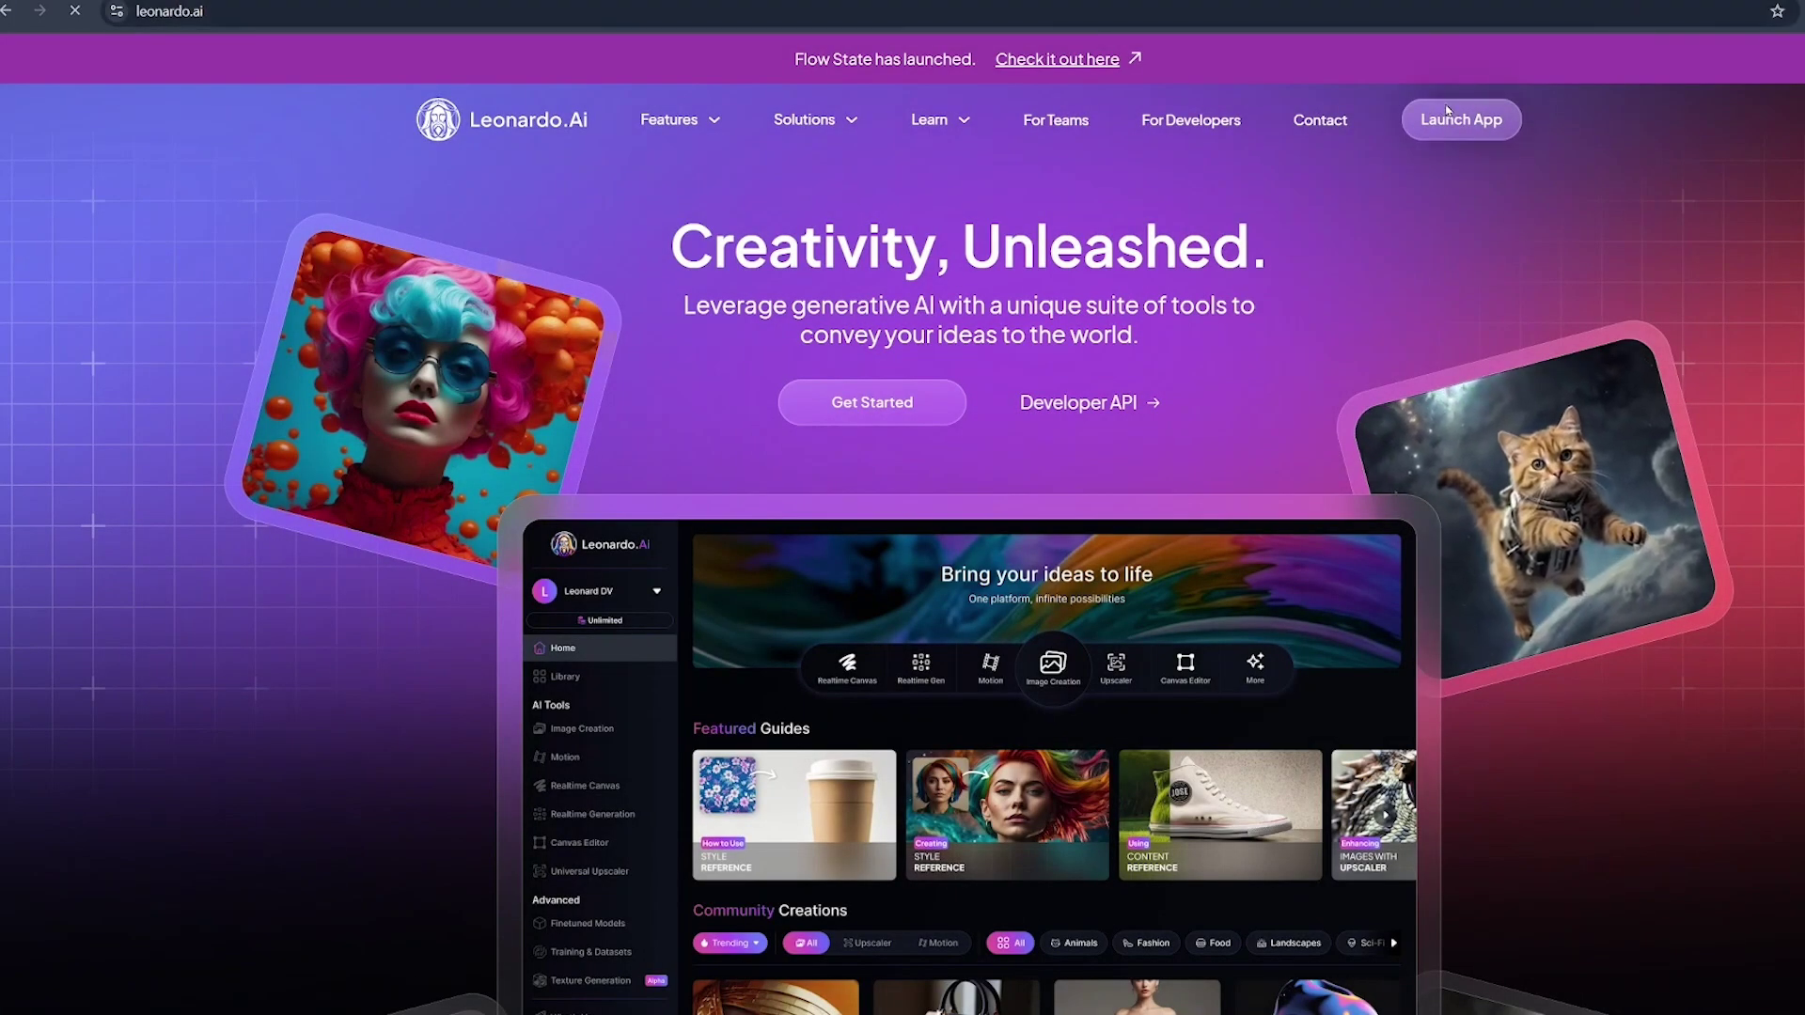
Step: Launch the Leonardo.Ai app to view its sign-in options
left_click(1447, 110)
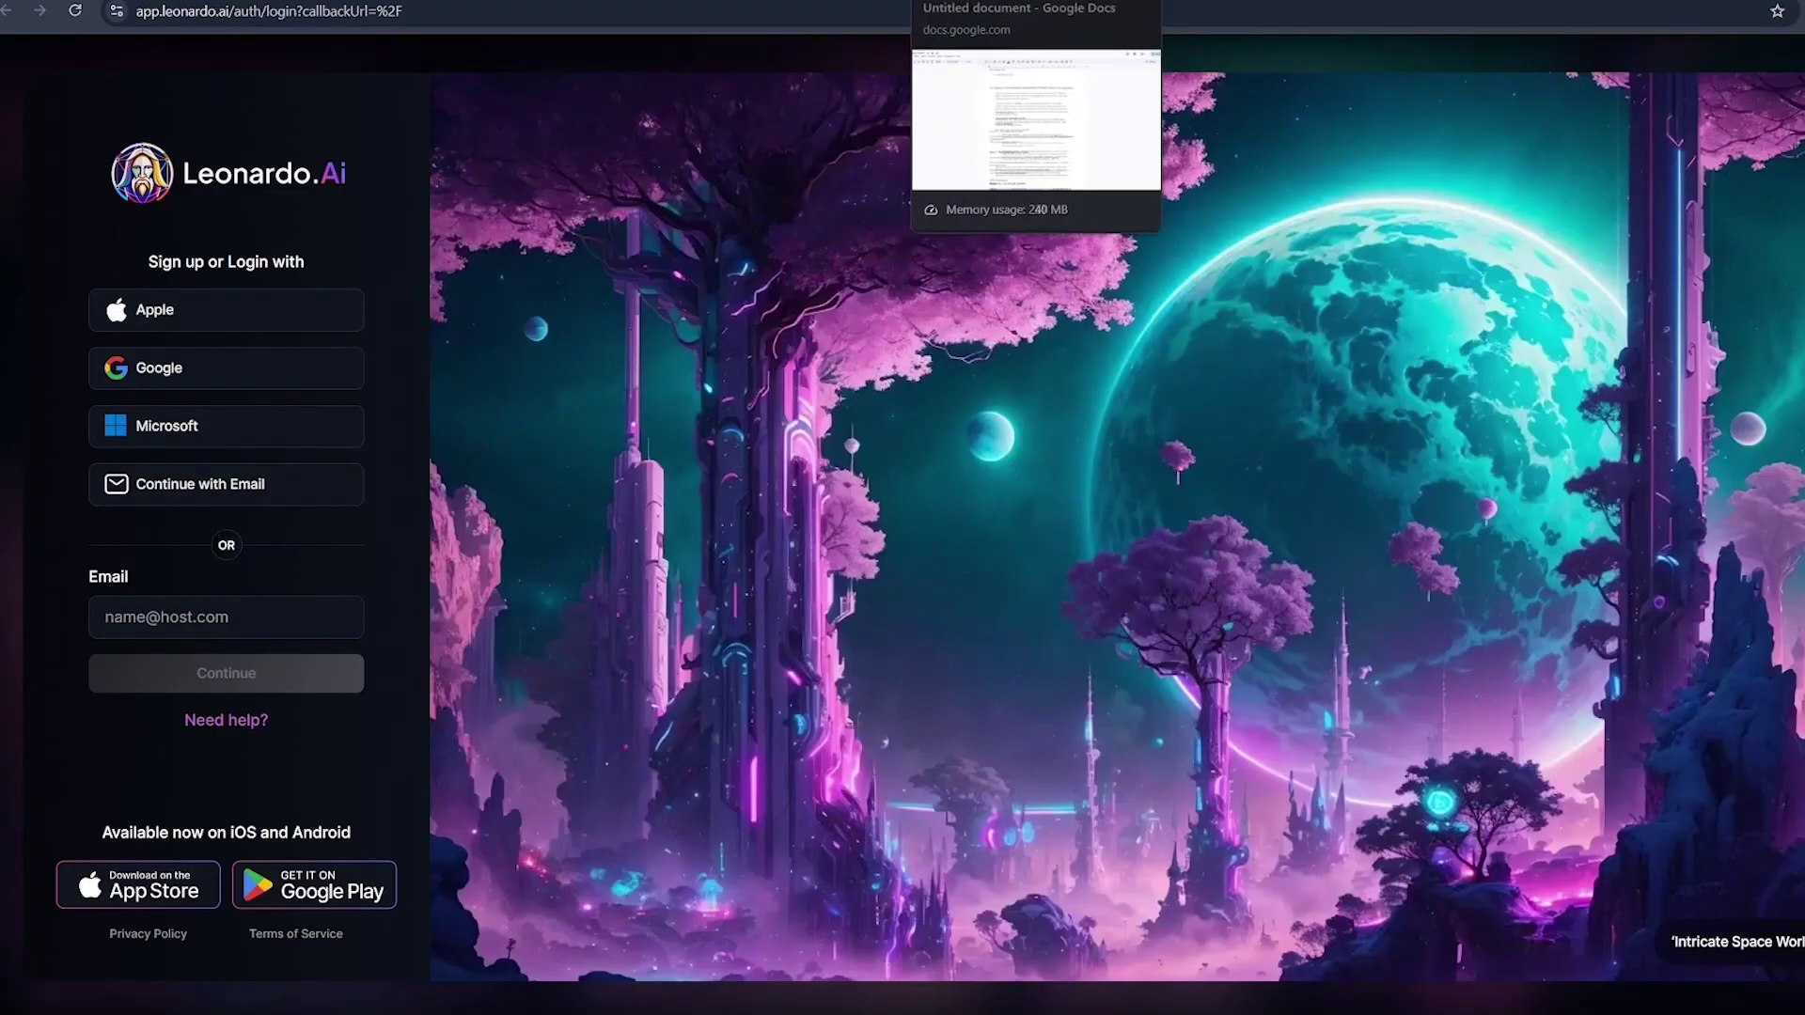
left_click(752, 0)
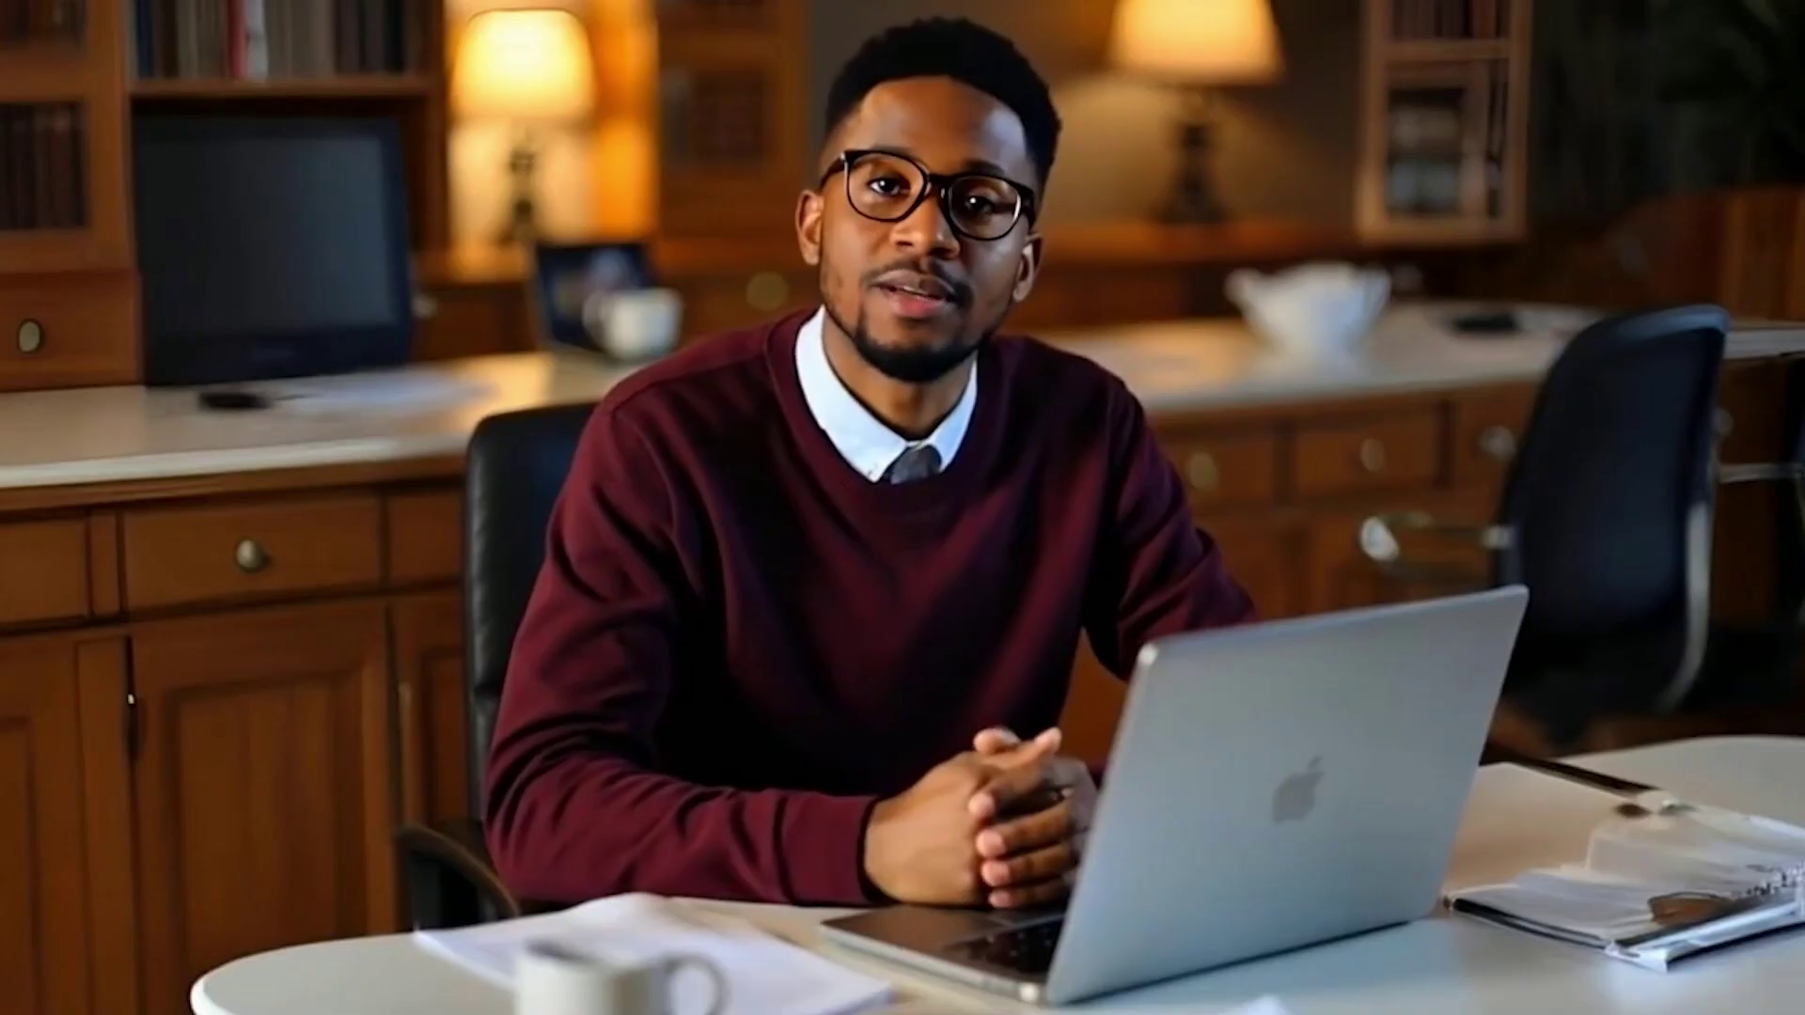
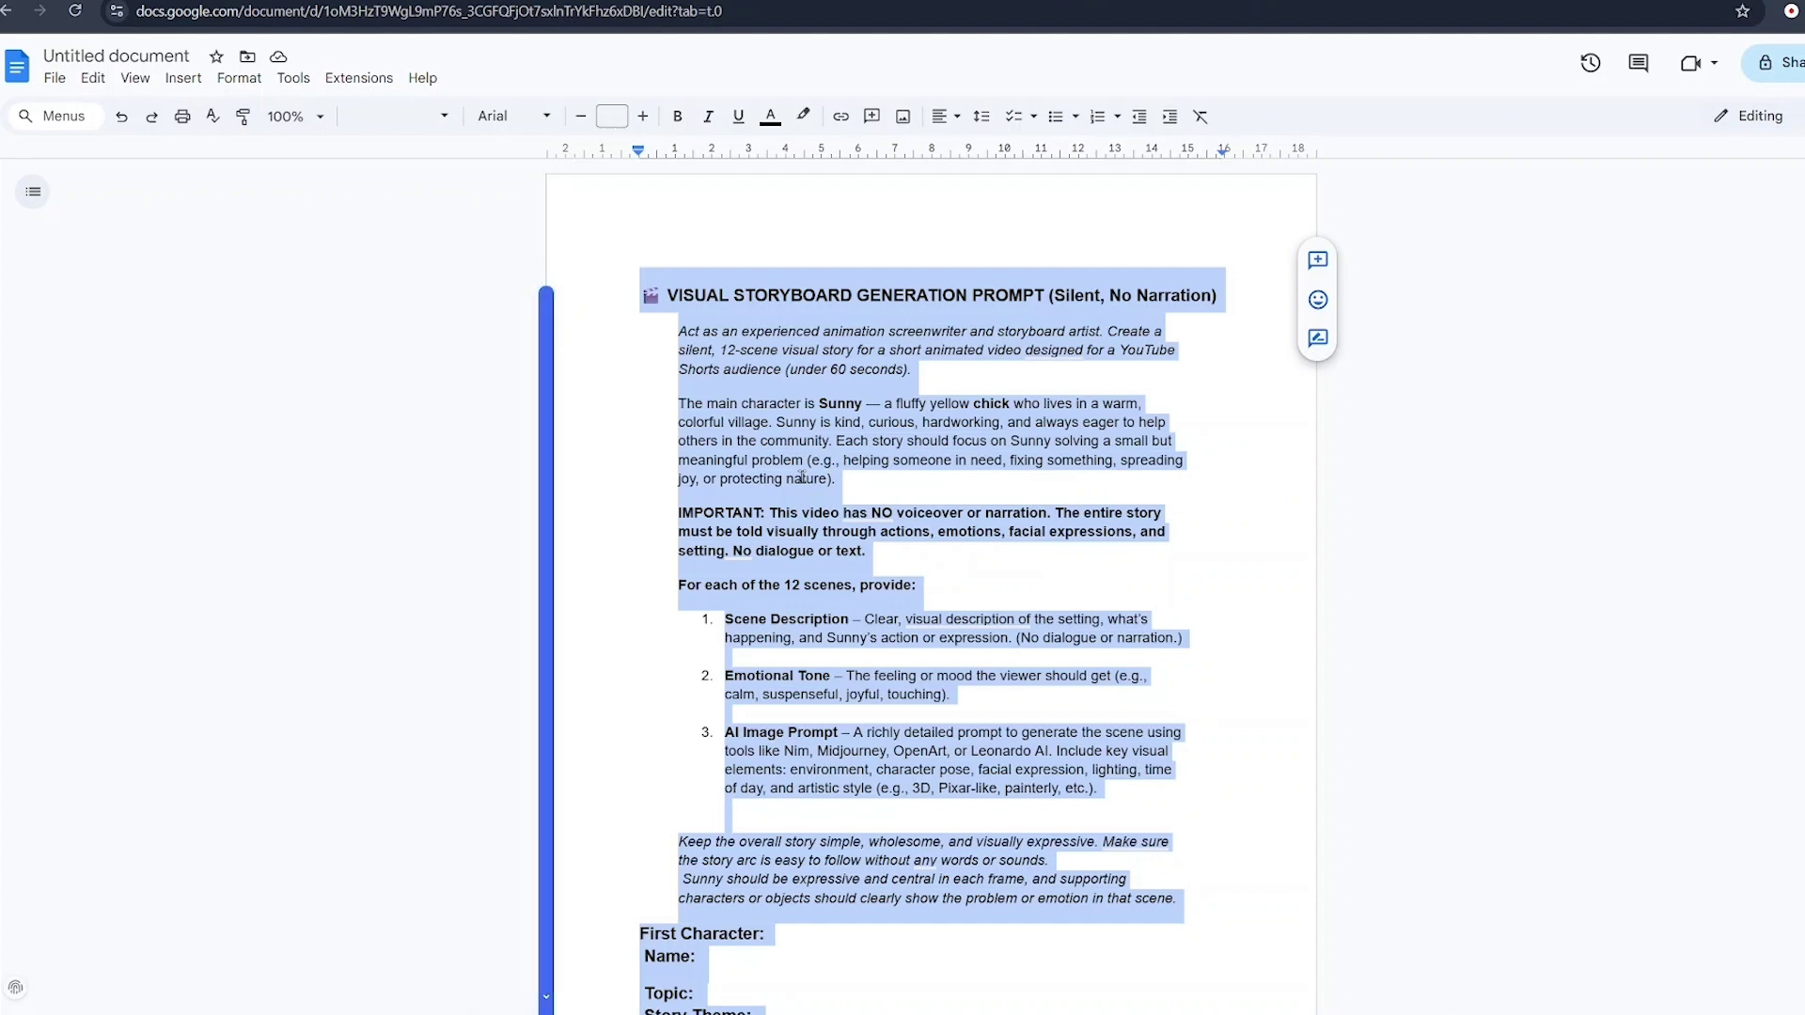
Step: Copy the visual storyboard generation prompt from the Google Docs document and paste it into a new ChatGPT chat
right_click(801, 477)
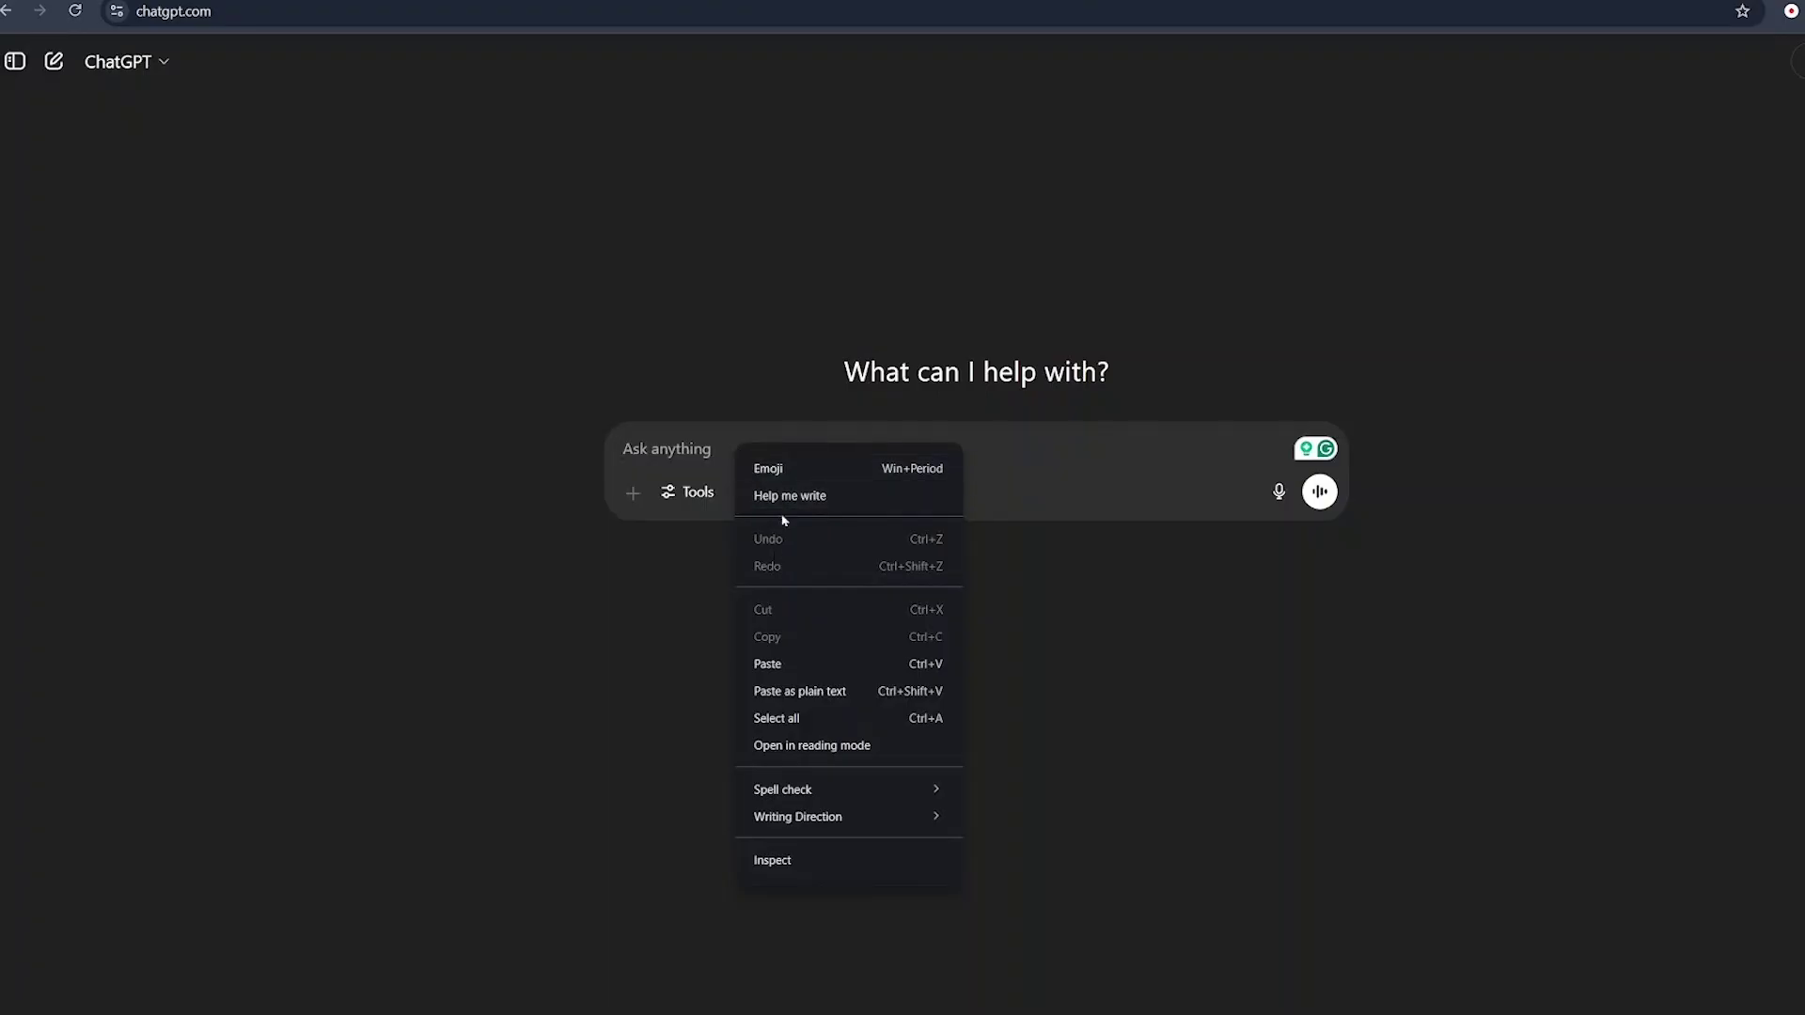
left_click(806, 664)
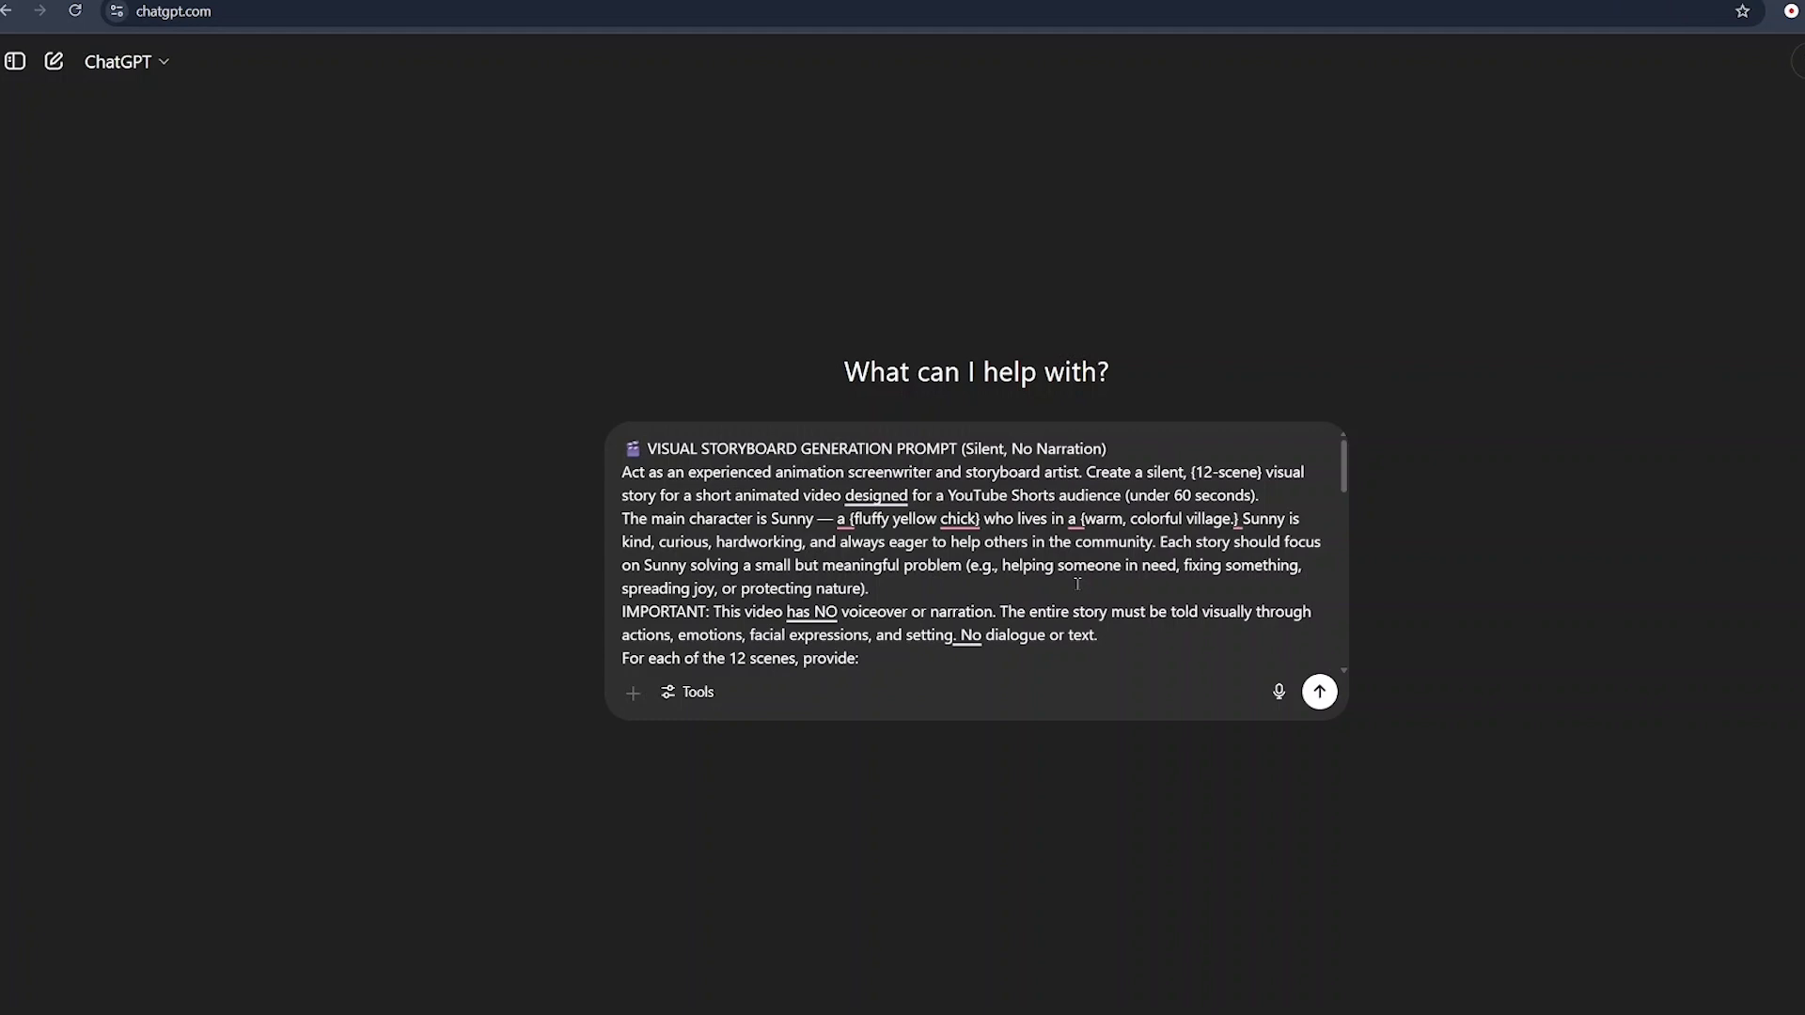
Step: Review the customizable parts of the storyboard prompt: scene count, video length, main character, setting and character name
left_click_drag(1206, 471, 1253, 475)
left_click(1130, 491)
left_click_drag(1232, 500, 1254, 496)
left_click_drag(853, 518, 980, 520)
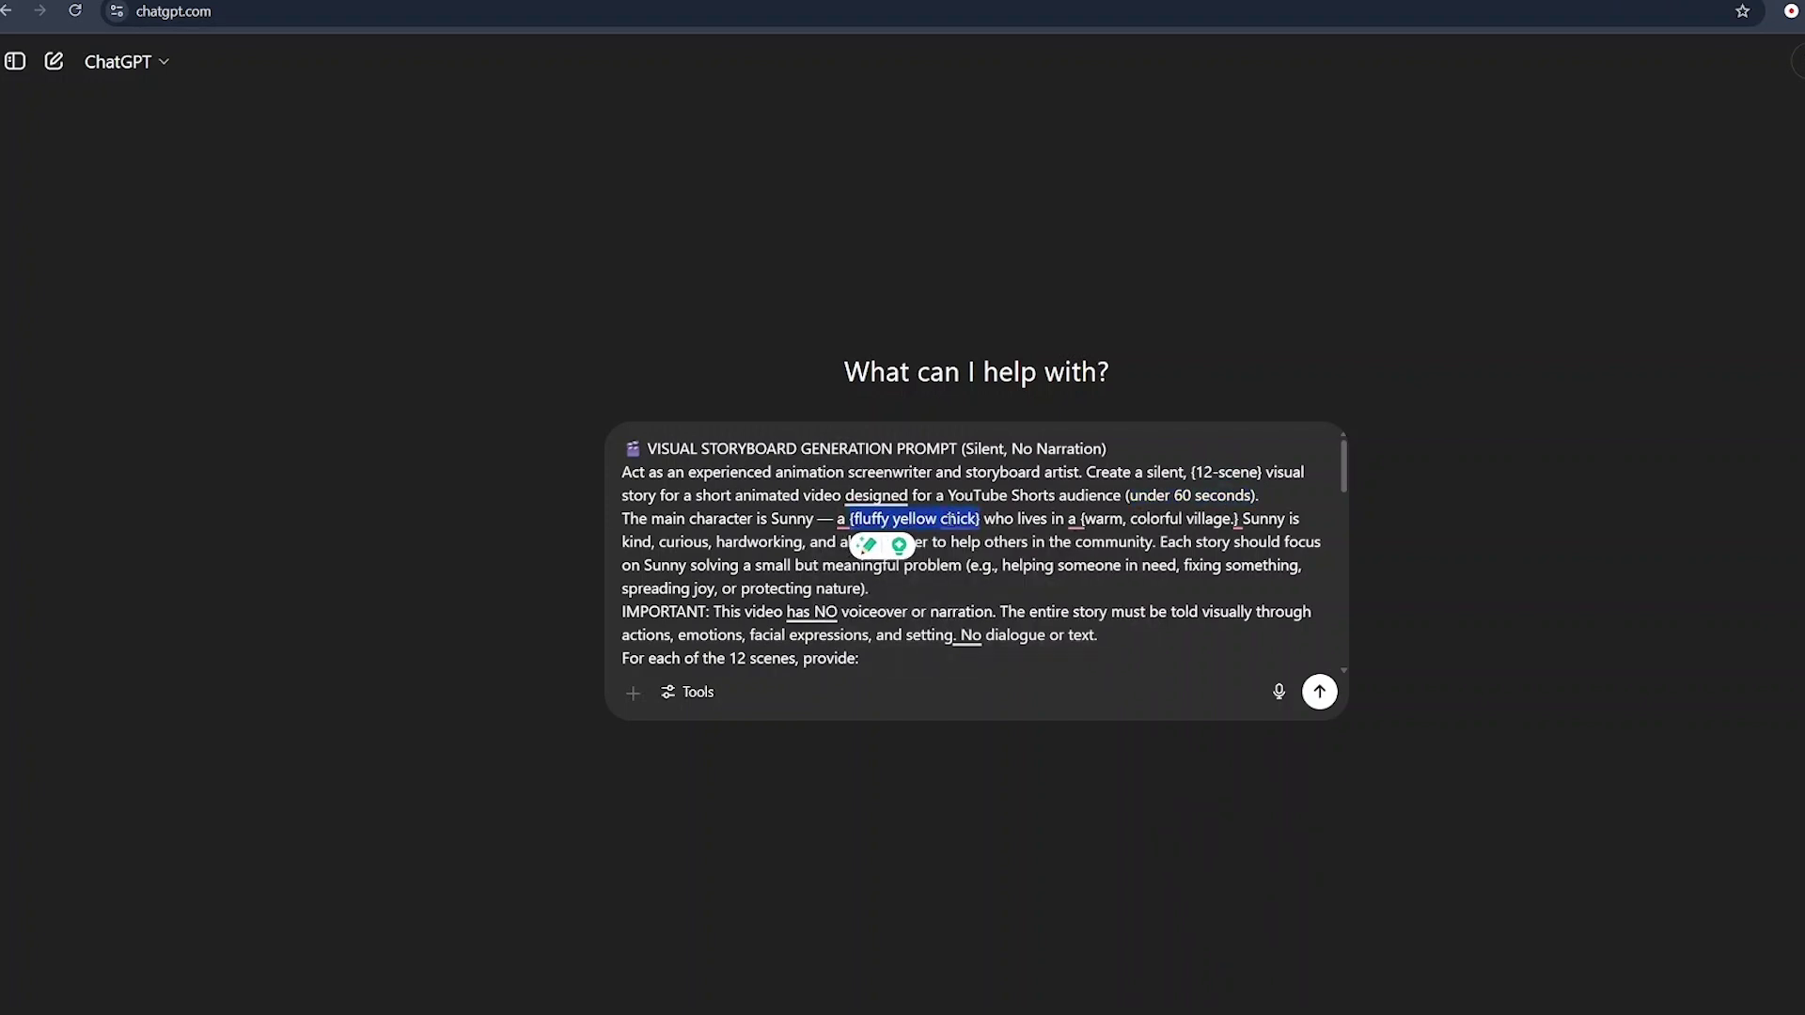
mouse_move(980, 520)
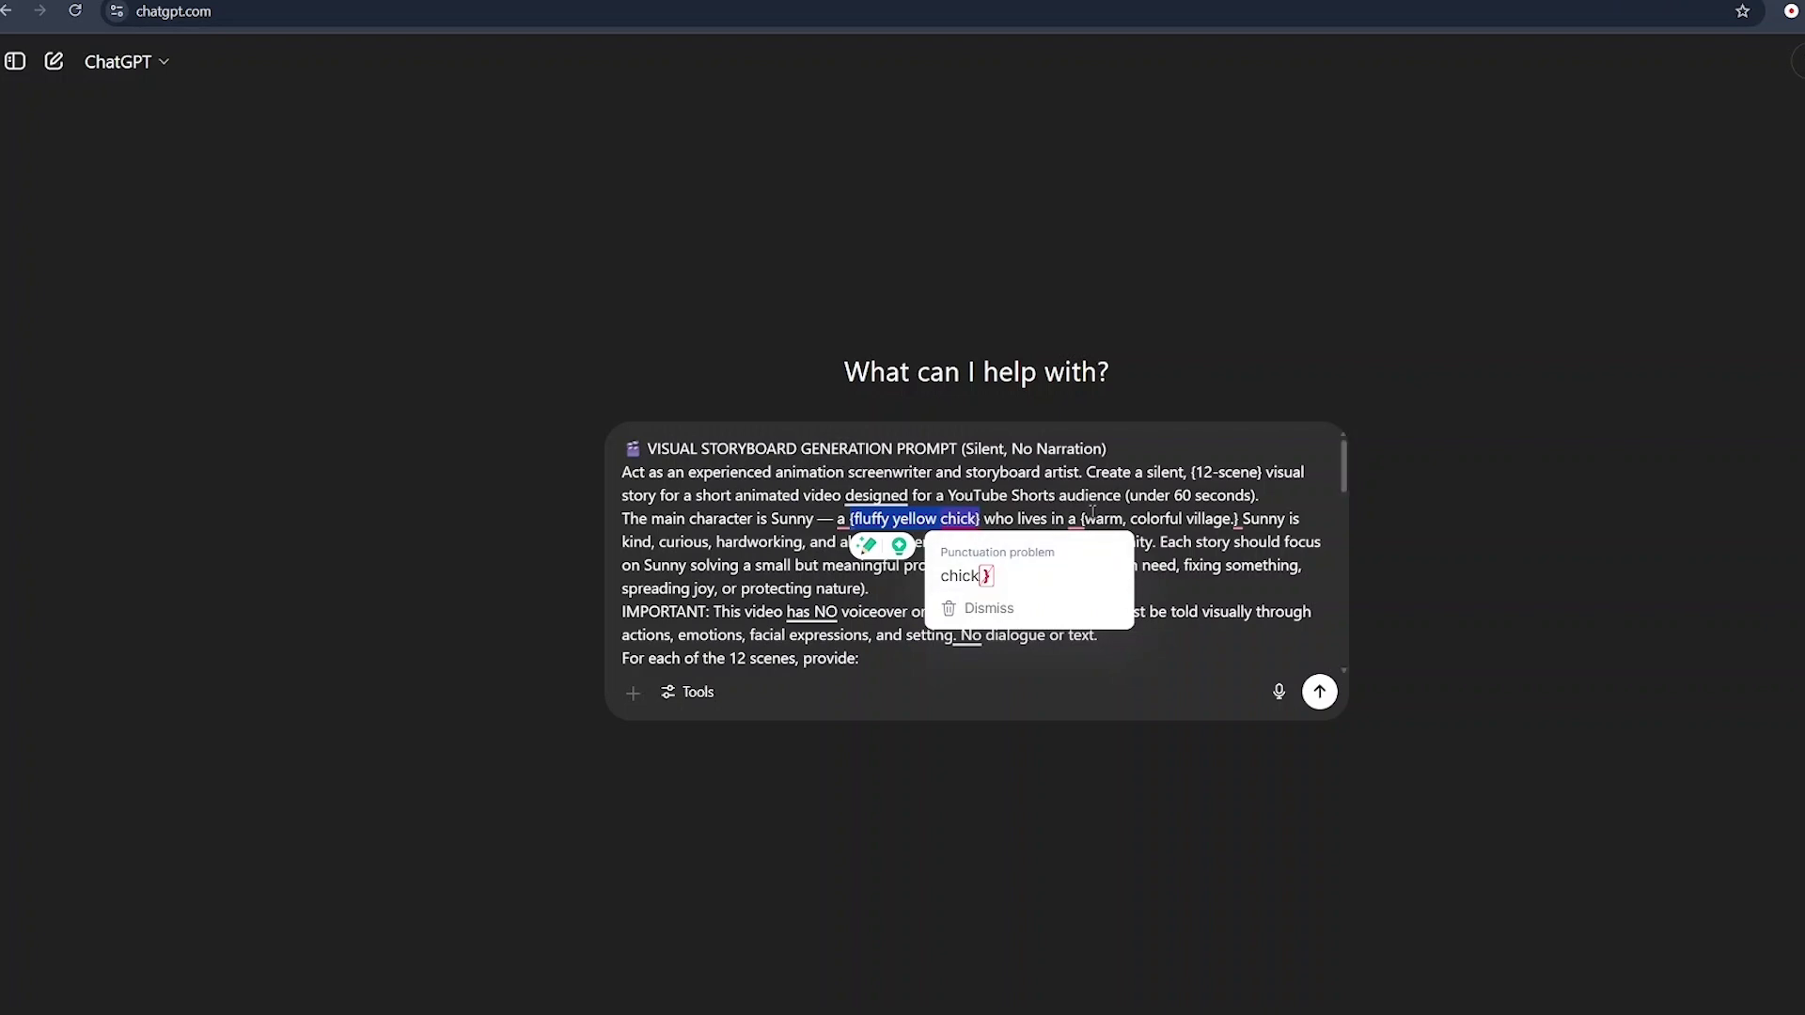
left_click_drag(1083, 518, 1236, 520)
mouse_move(1237, 520)
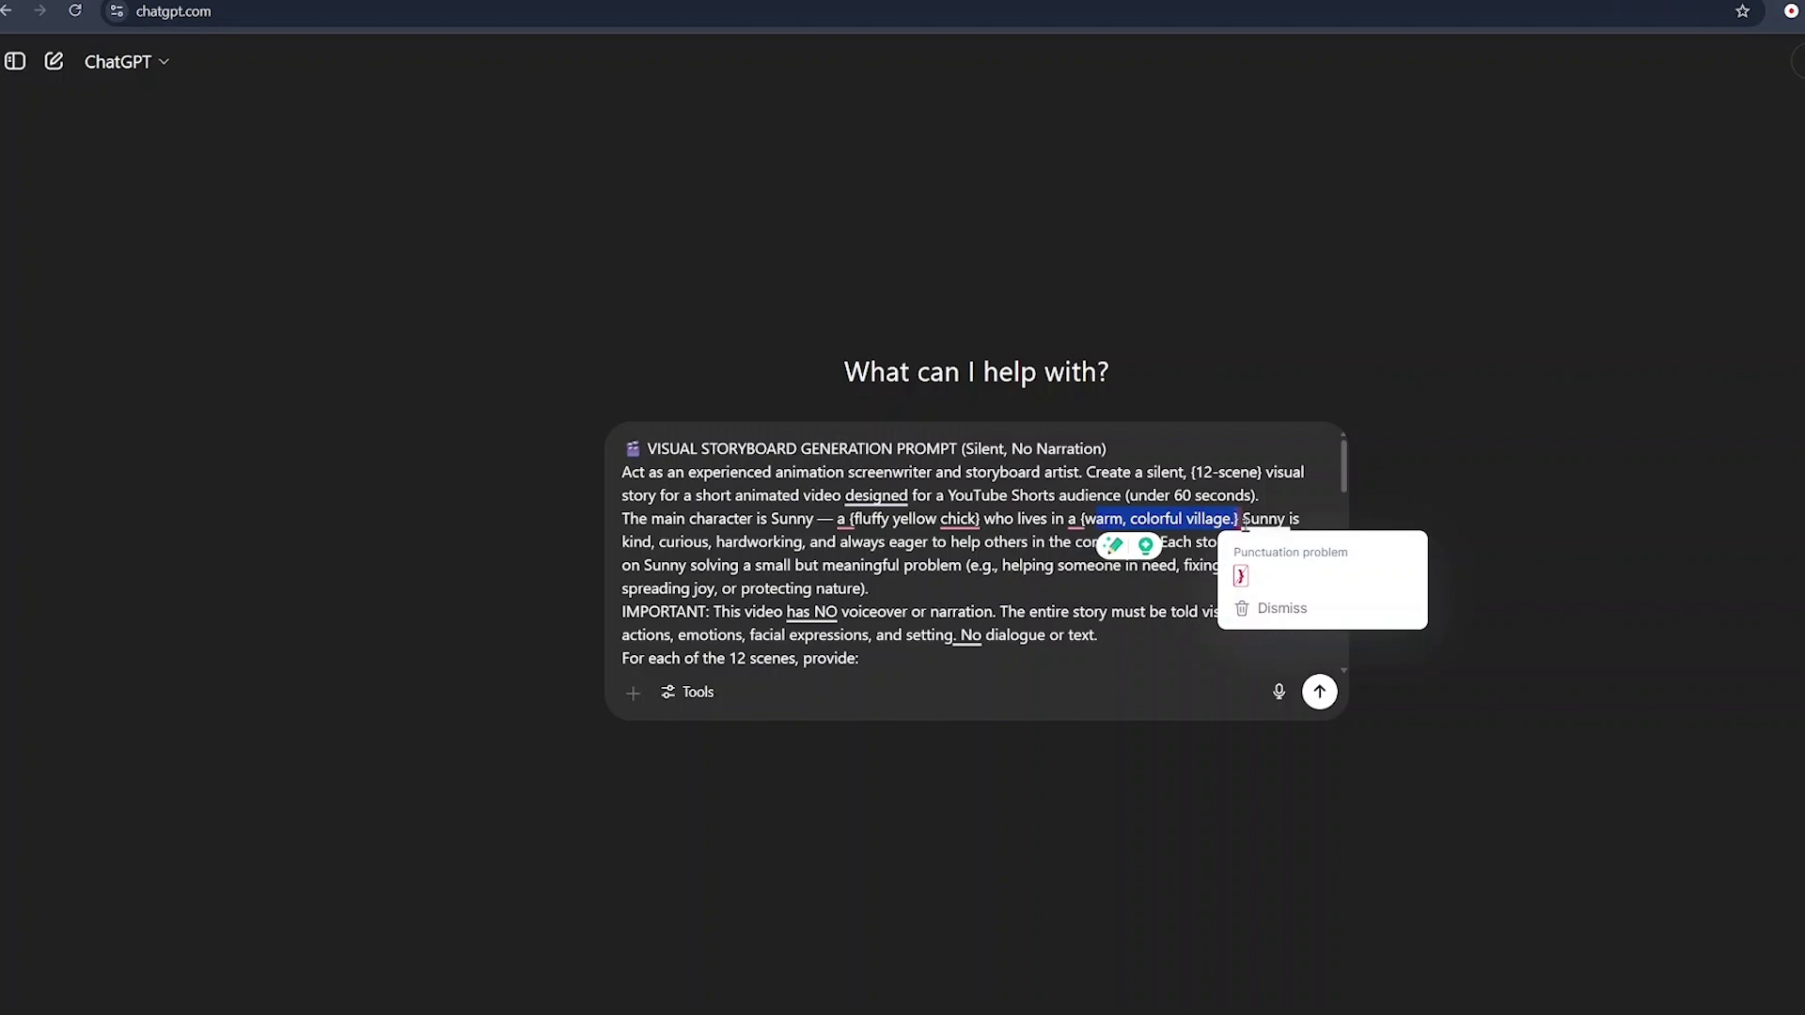
double_click(1244, 519)
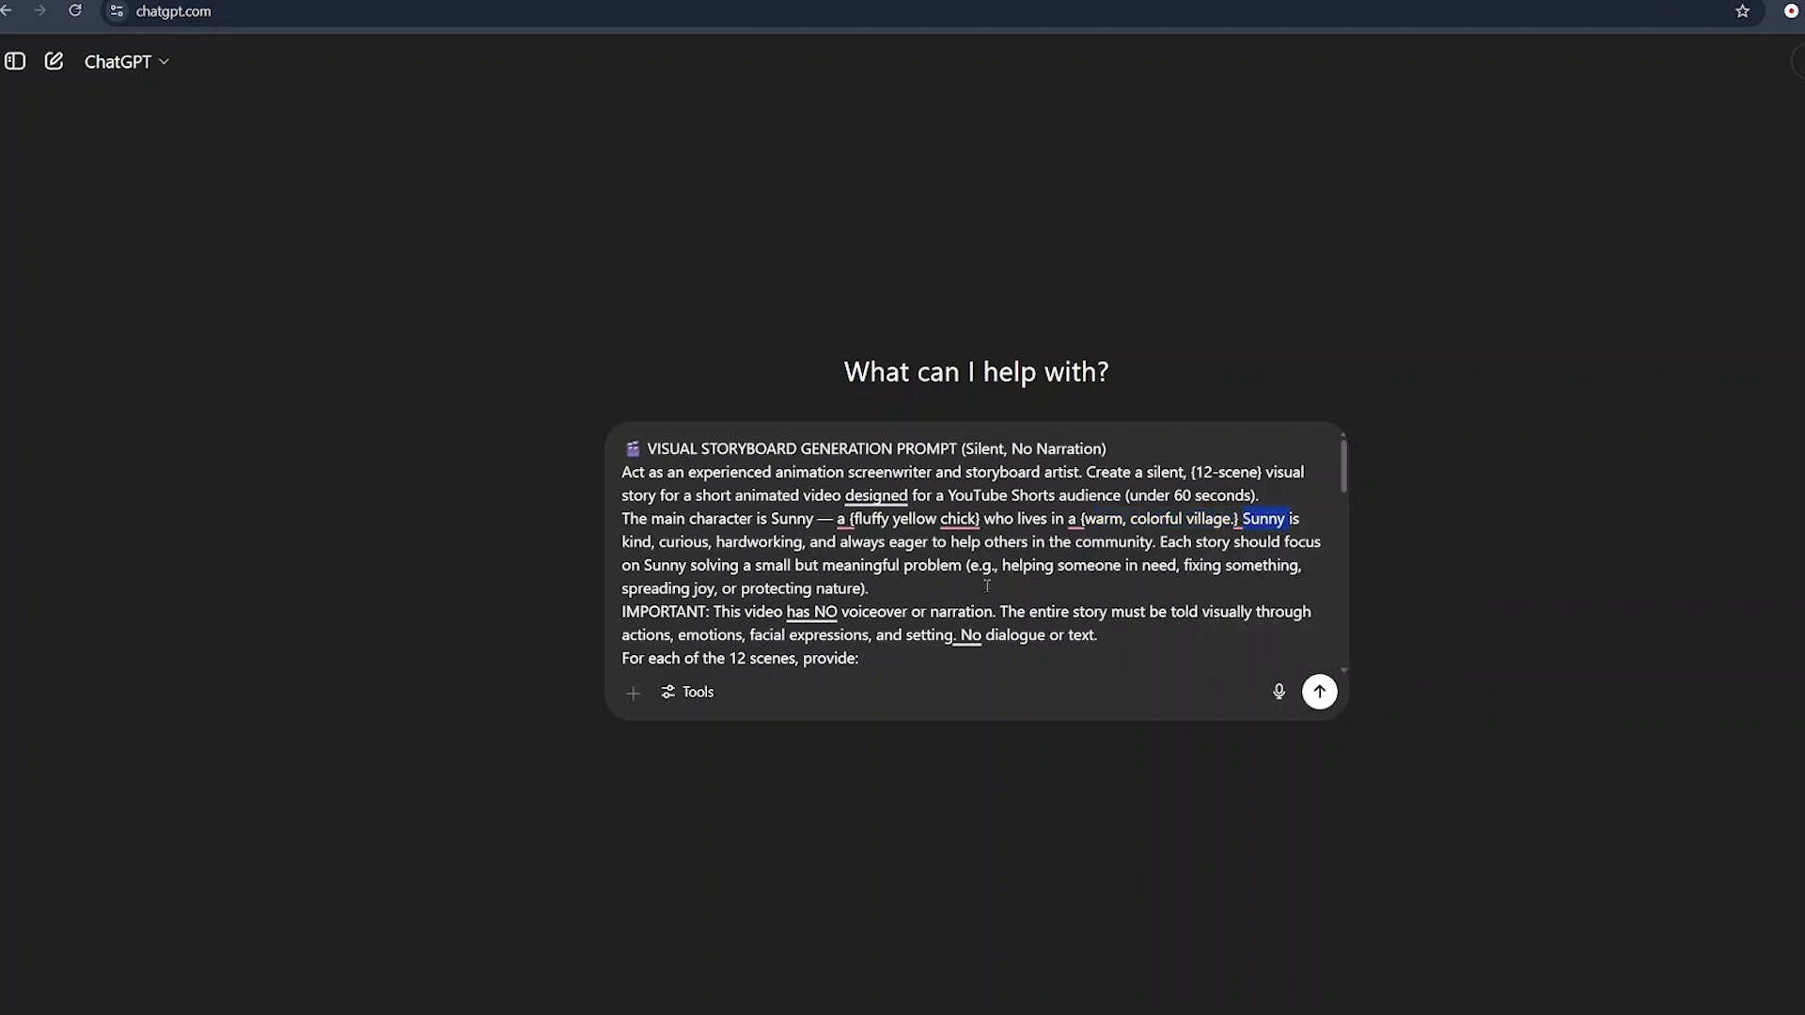
Step: Replace the example problems with the story "The Brave Chick and the River Rescue" and its one-liner about saving a baby from a crocodile, and send the prompt
left_click_drag(976, 564, 1007, 582)
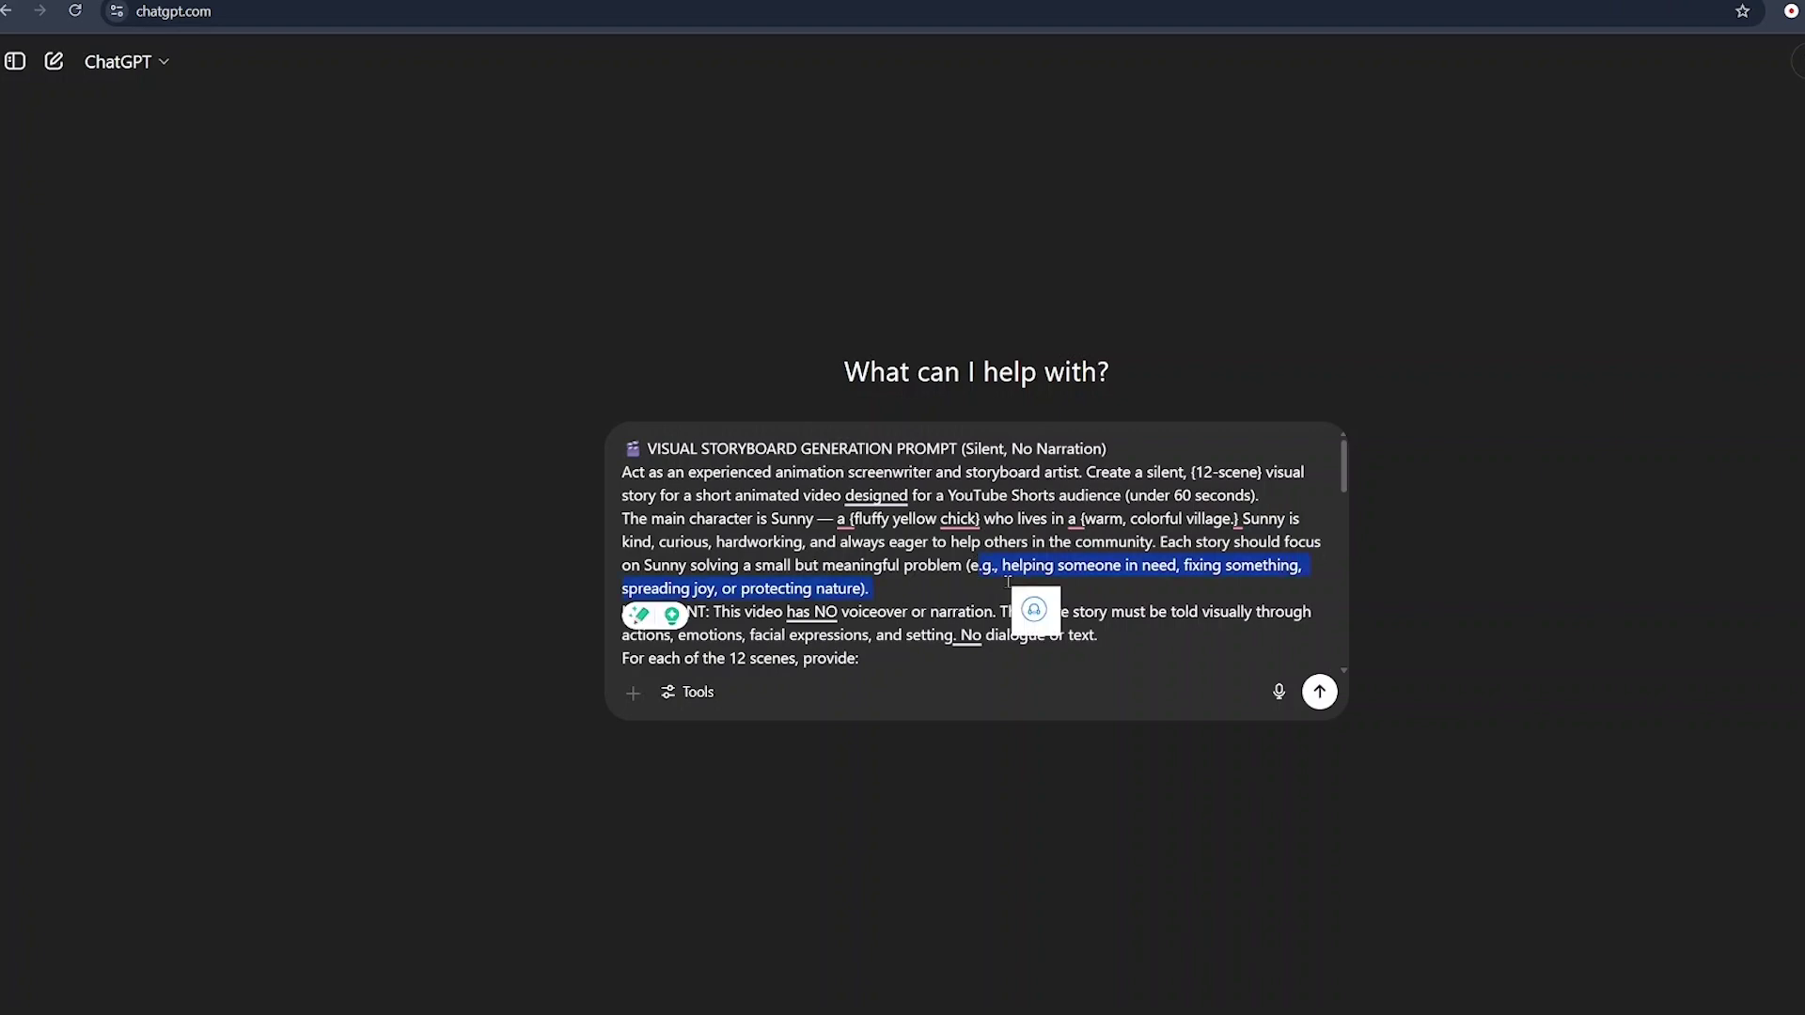
type("The Brave Chick and the River Rescue)\\nOne line: A tiny yellow chick dives into danger to save a baby from a deadly crocodile, becoming an unexpected hero.")
scroll(1158, 589, "down", 15)
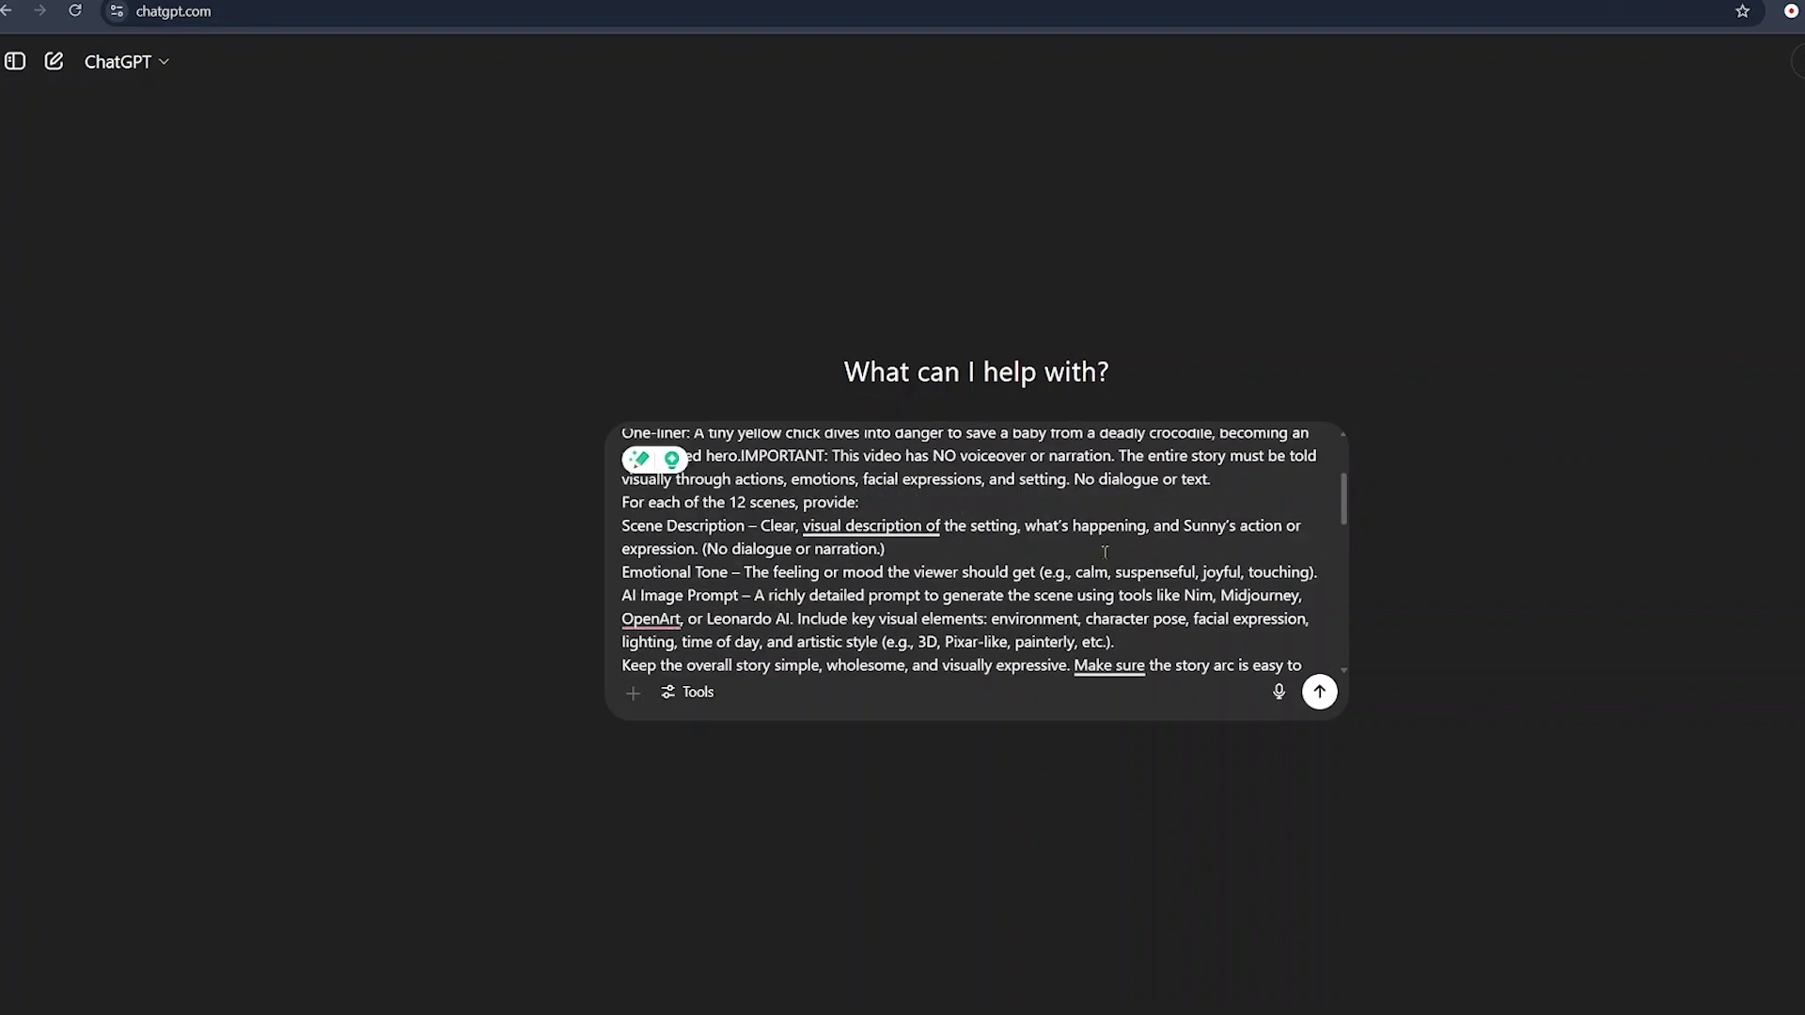
left_click(1317, 693)
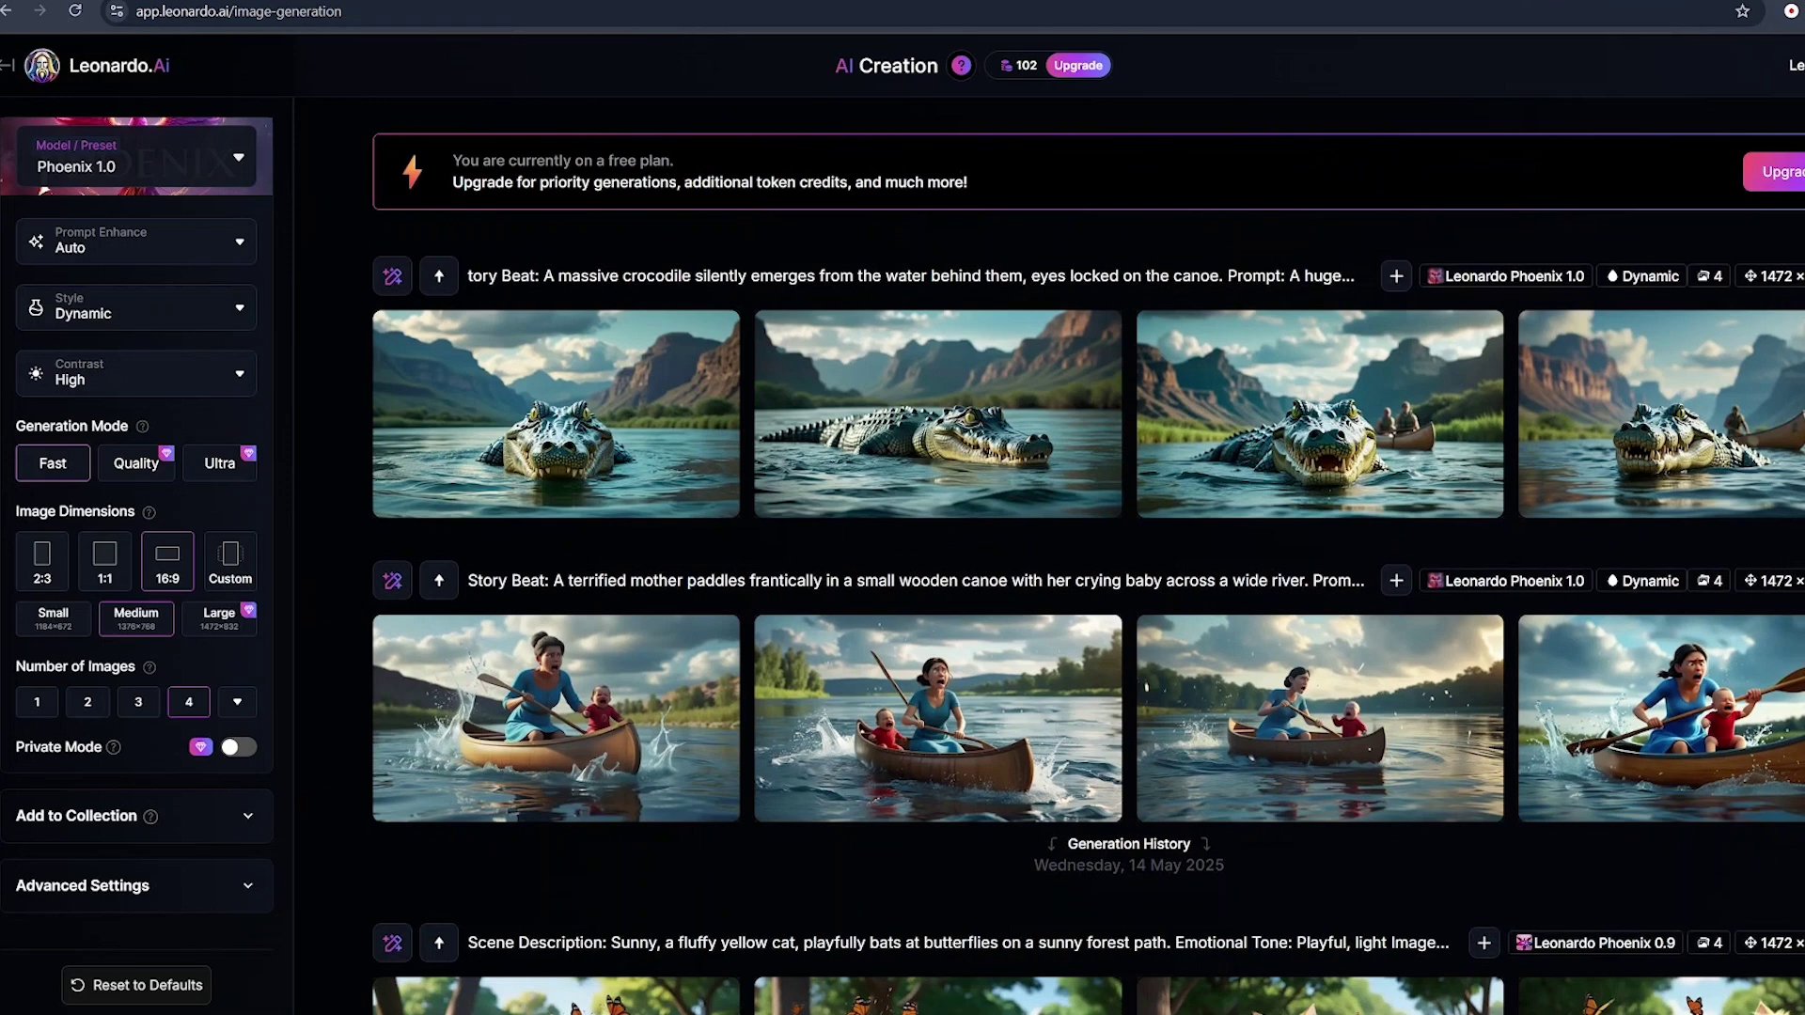
Step: In Leonardo.Ai, download the fourth generated image of the mother paddling the canoe with her baby
scroll(1654, 724, "up", 1)
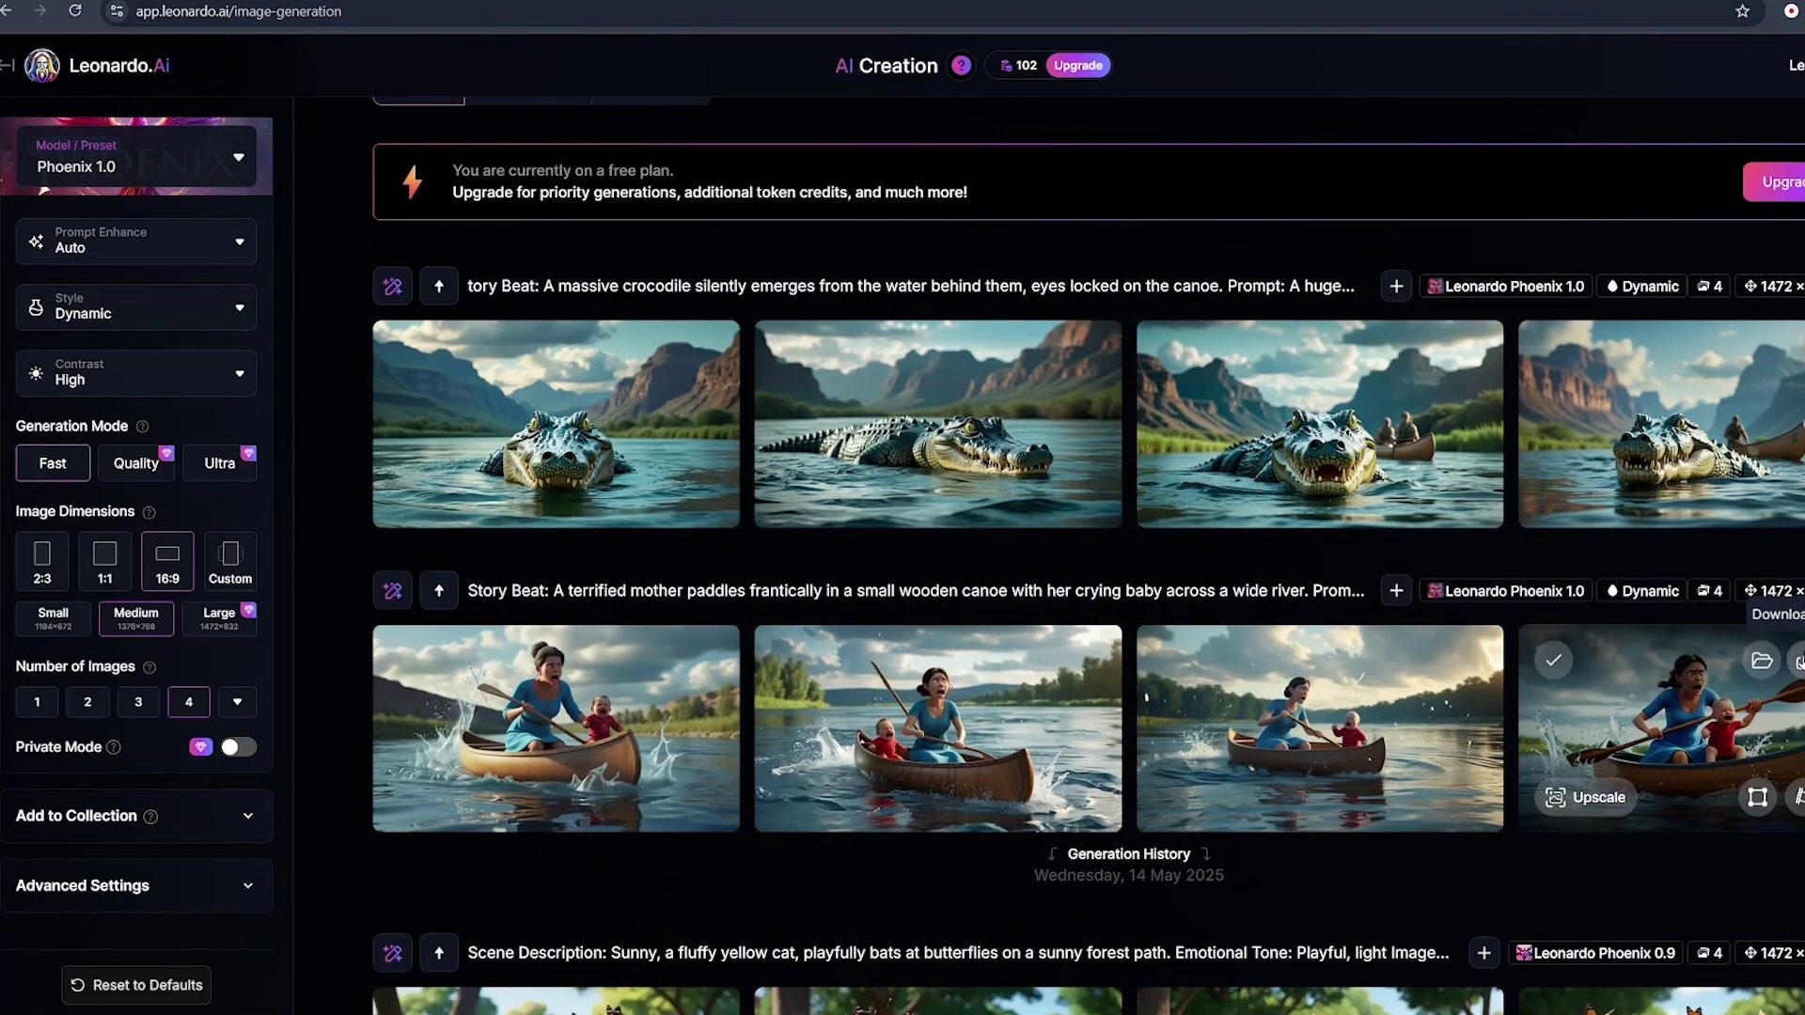
left_click(1795, 661)
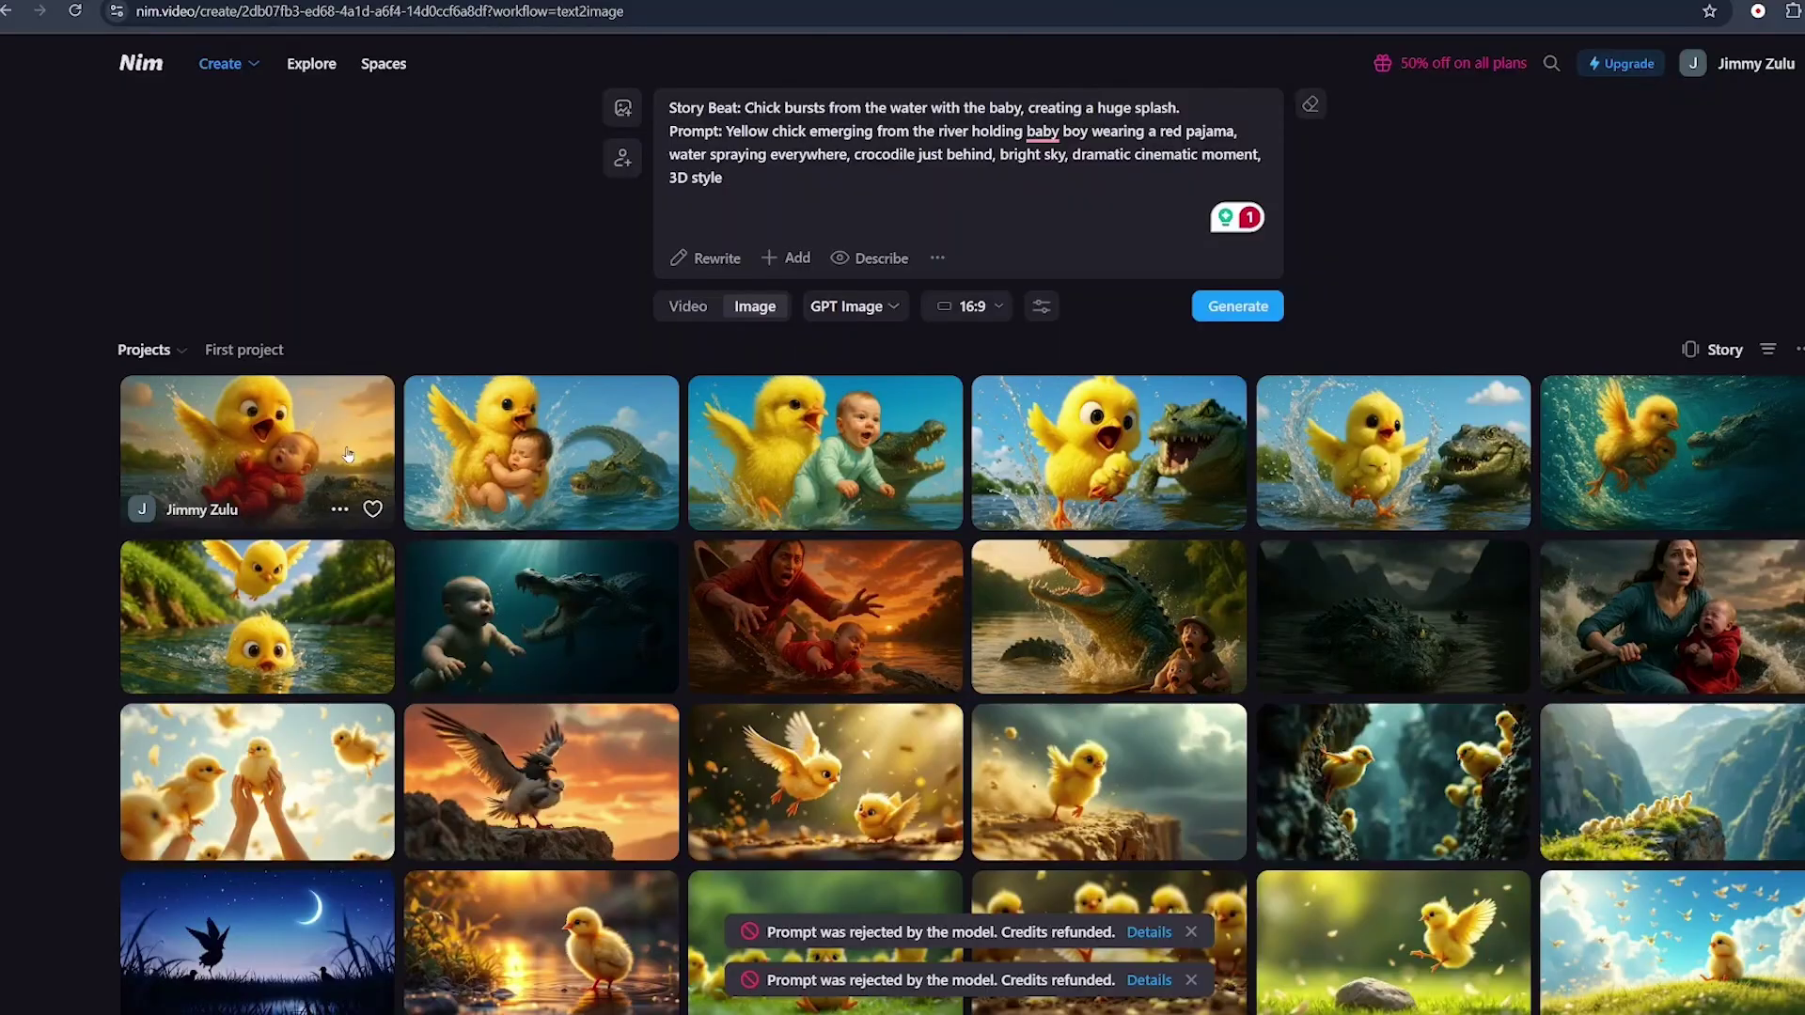
Step: In Nim, open the latest image of the chick holding the baby in red pajamas and download it
left_click(278, 463)
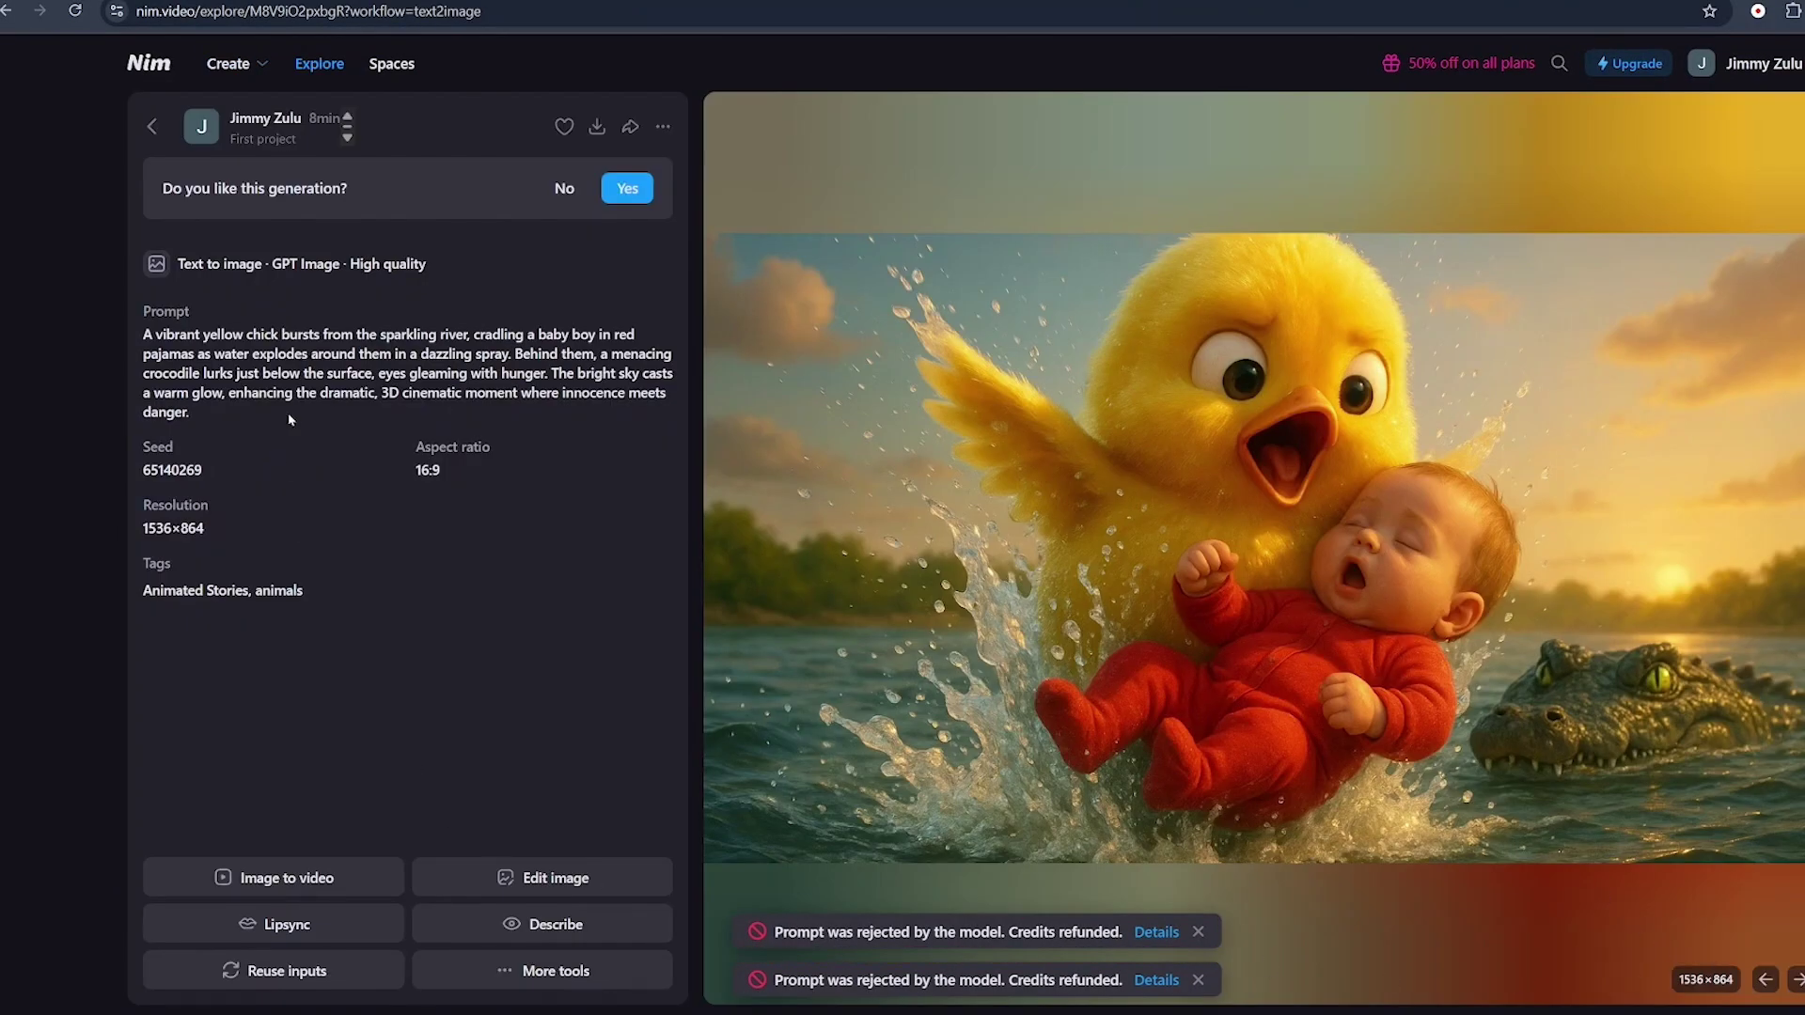
left_click(594, 130)
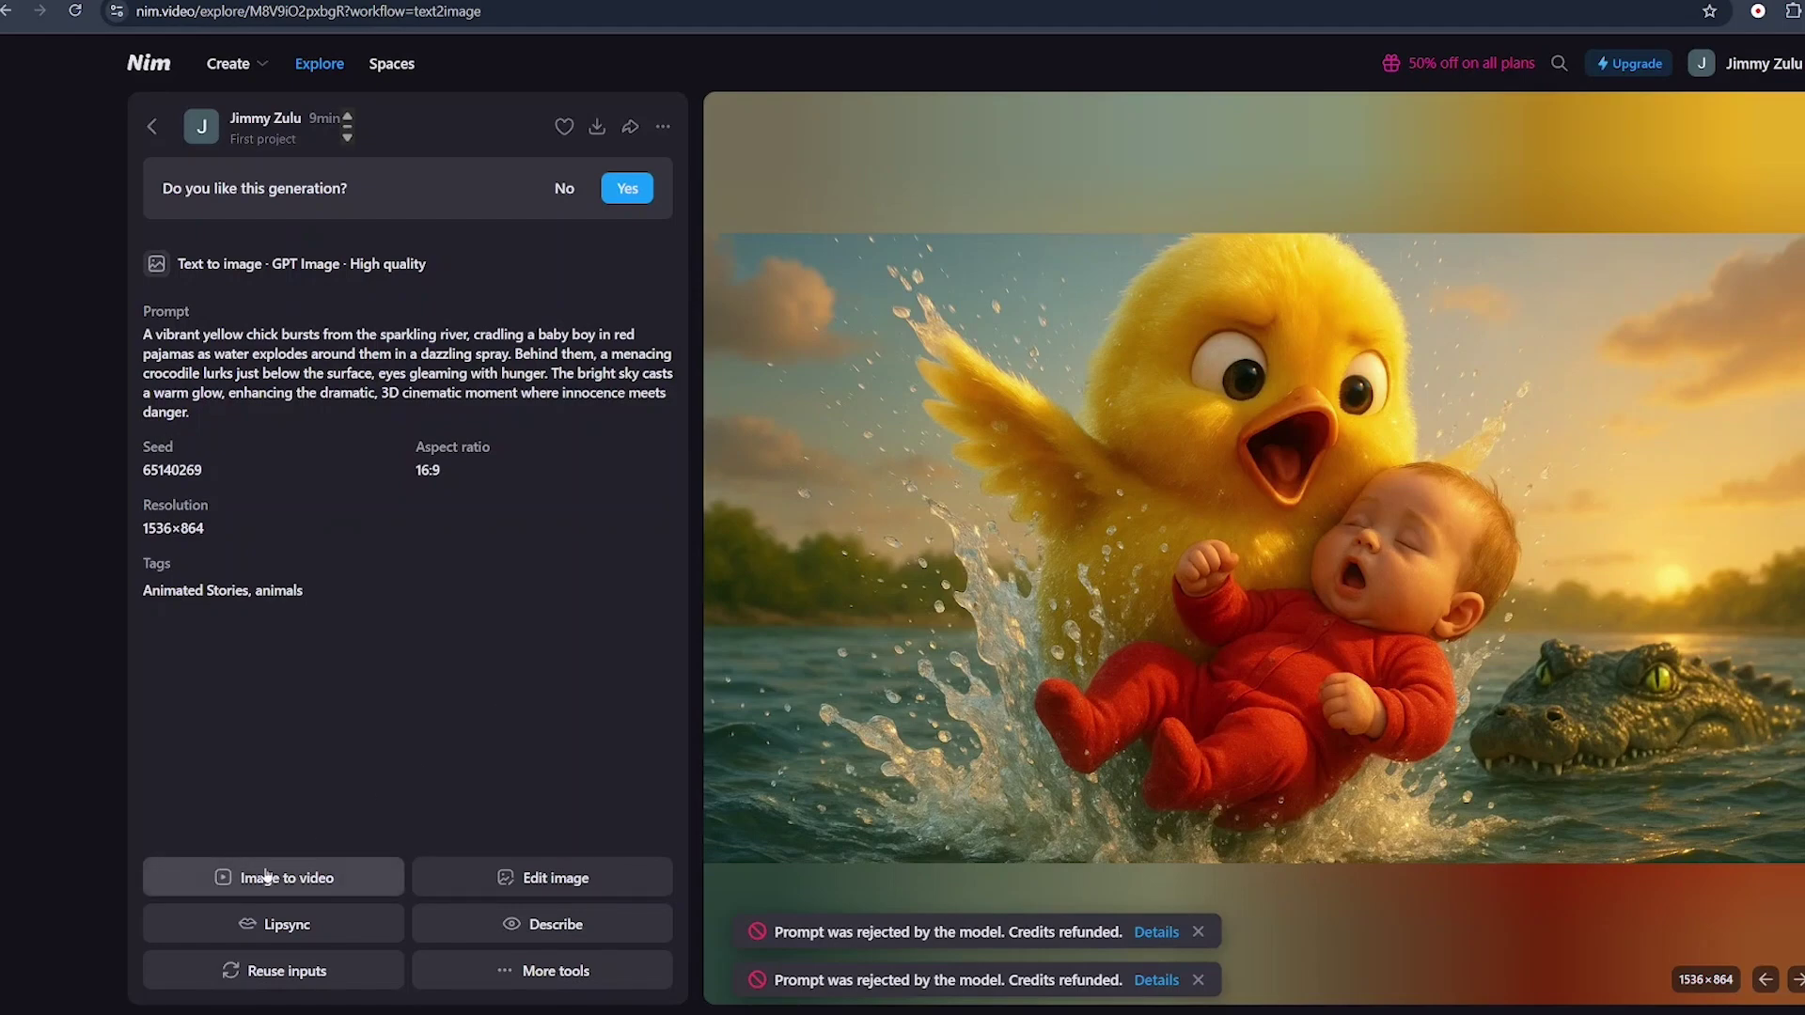
Step: Send the chick and baby image to image-to-video and have its prompt rewritten automatically
left_click(266, 876)
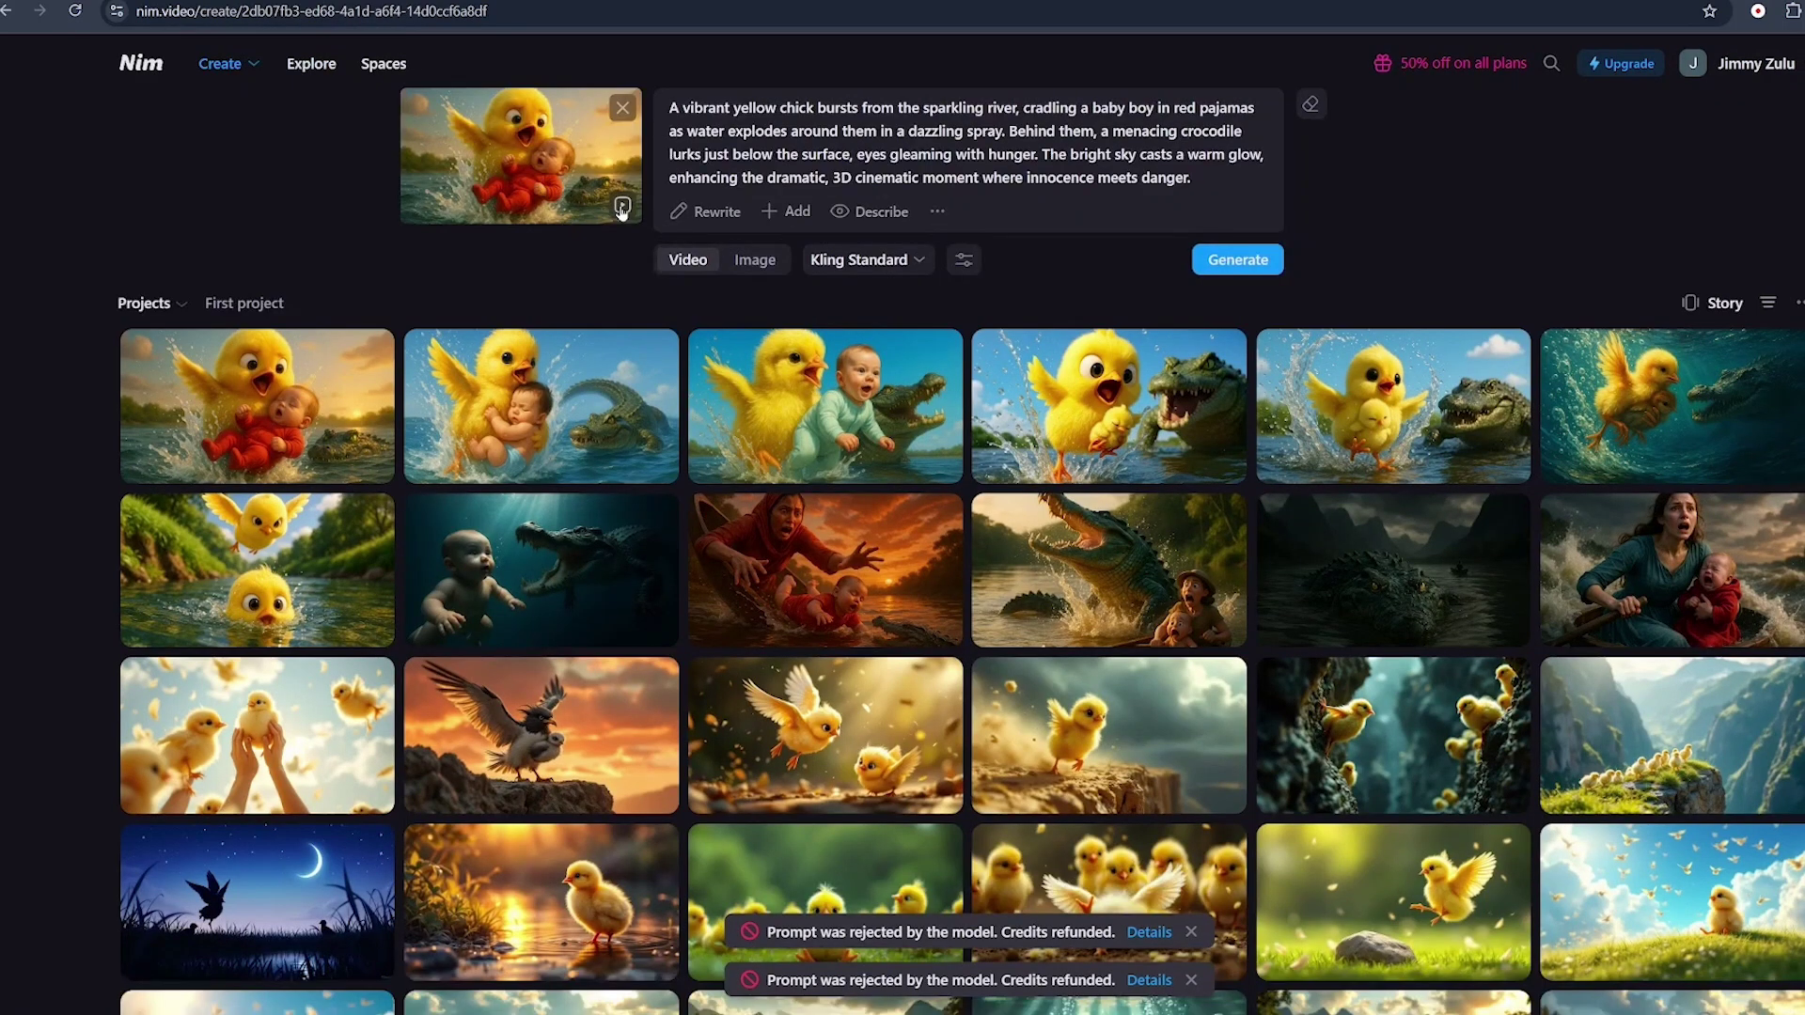
left_click_drag(672, 106, 1214, 183)
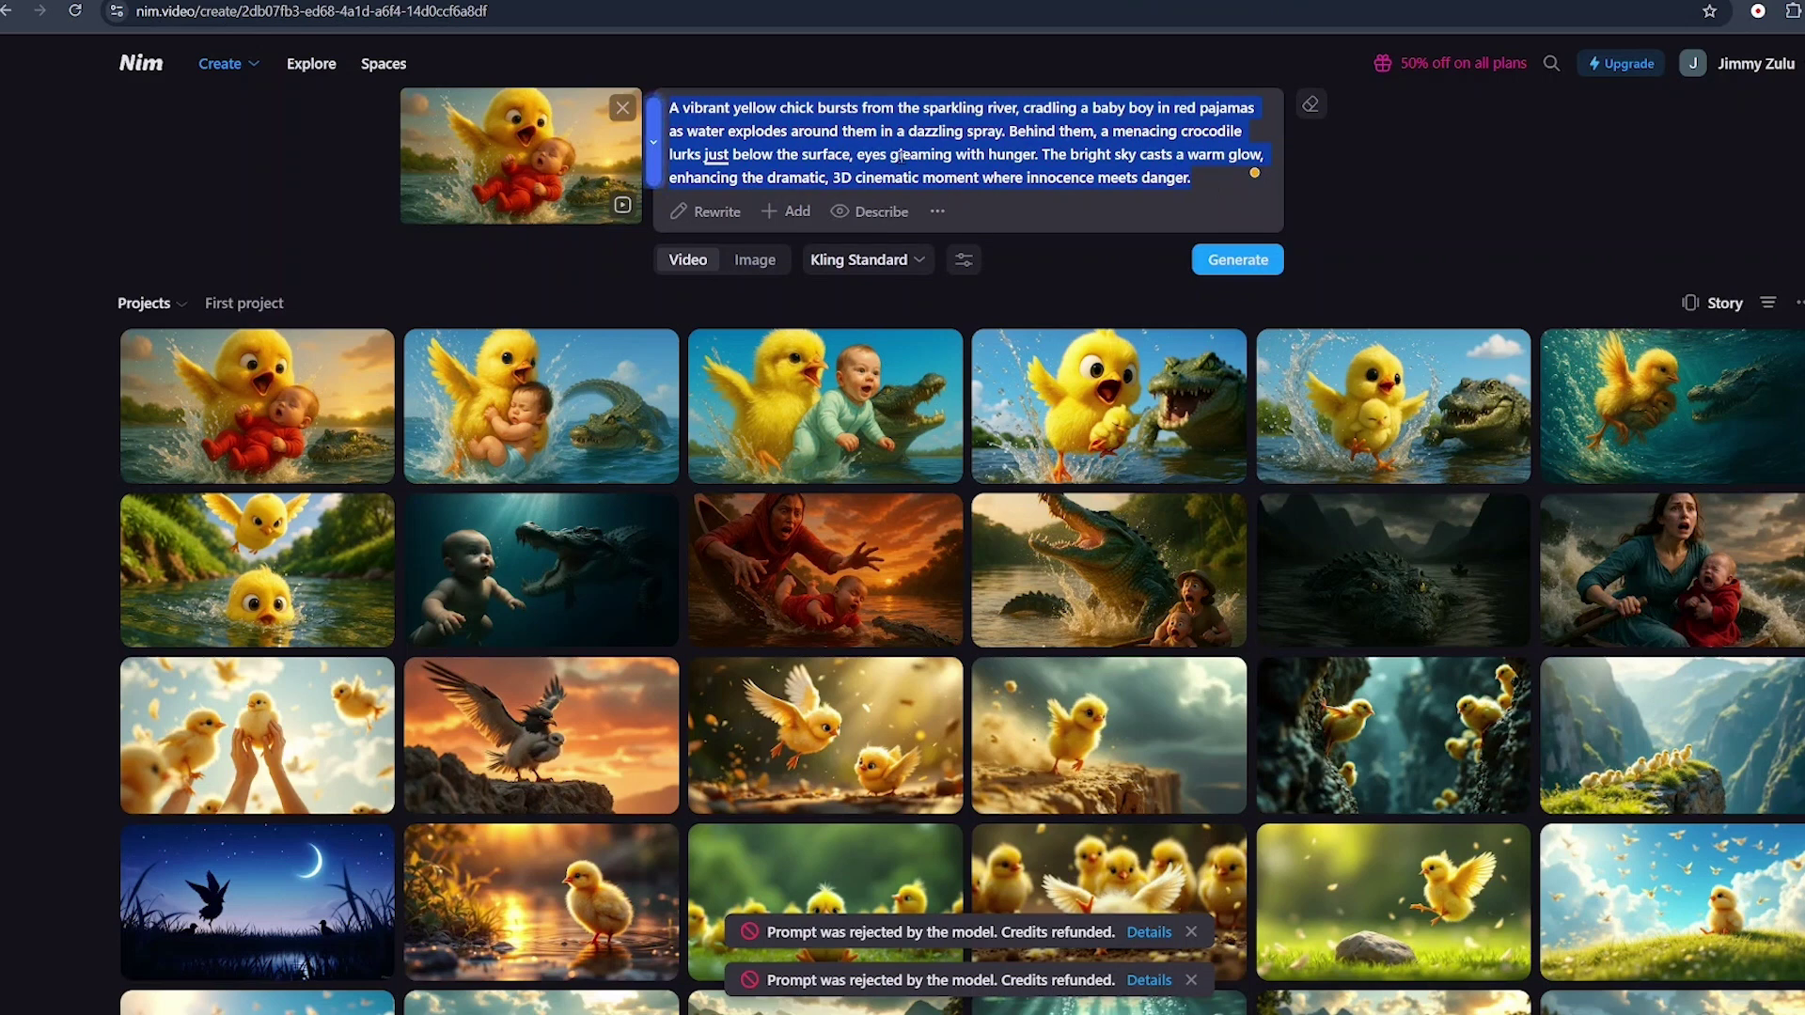
left_click(720, 224)
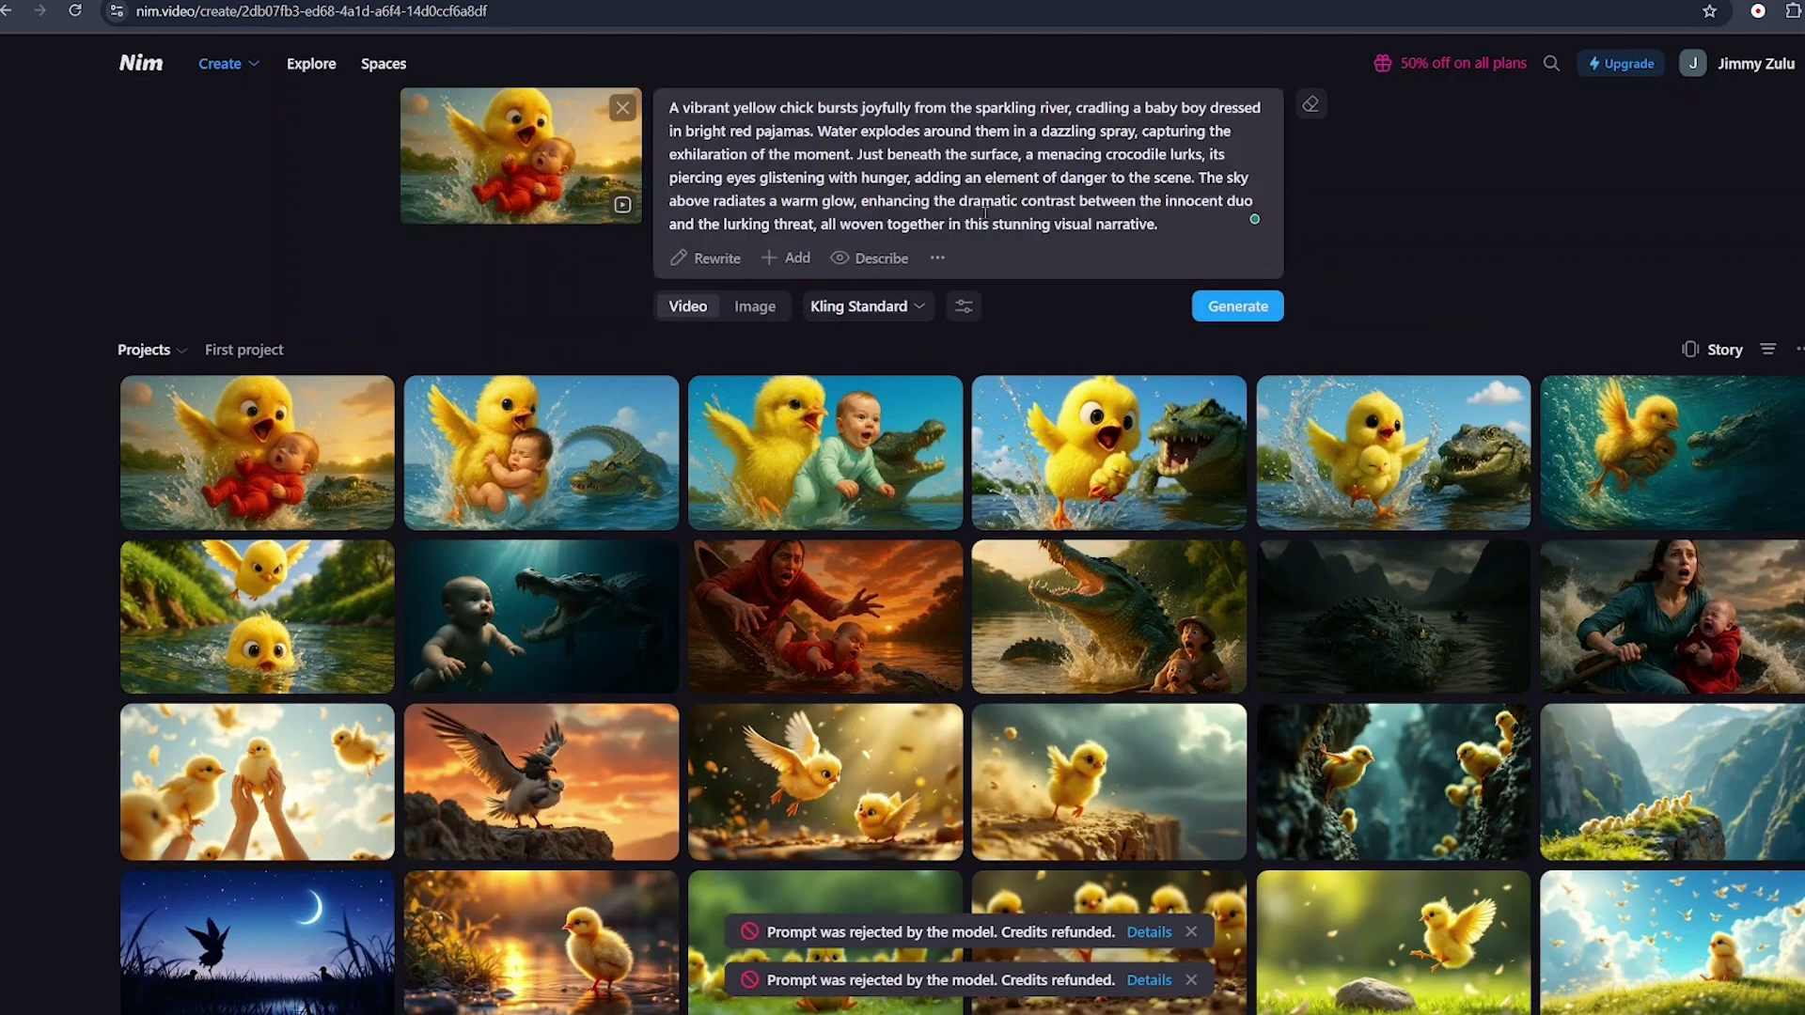
Step: Add the Follow camera option to the video prompt
left_click(794, 260)
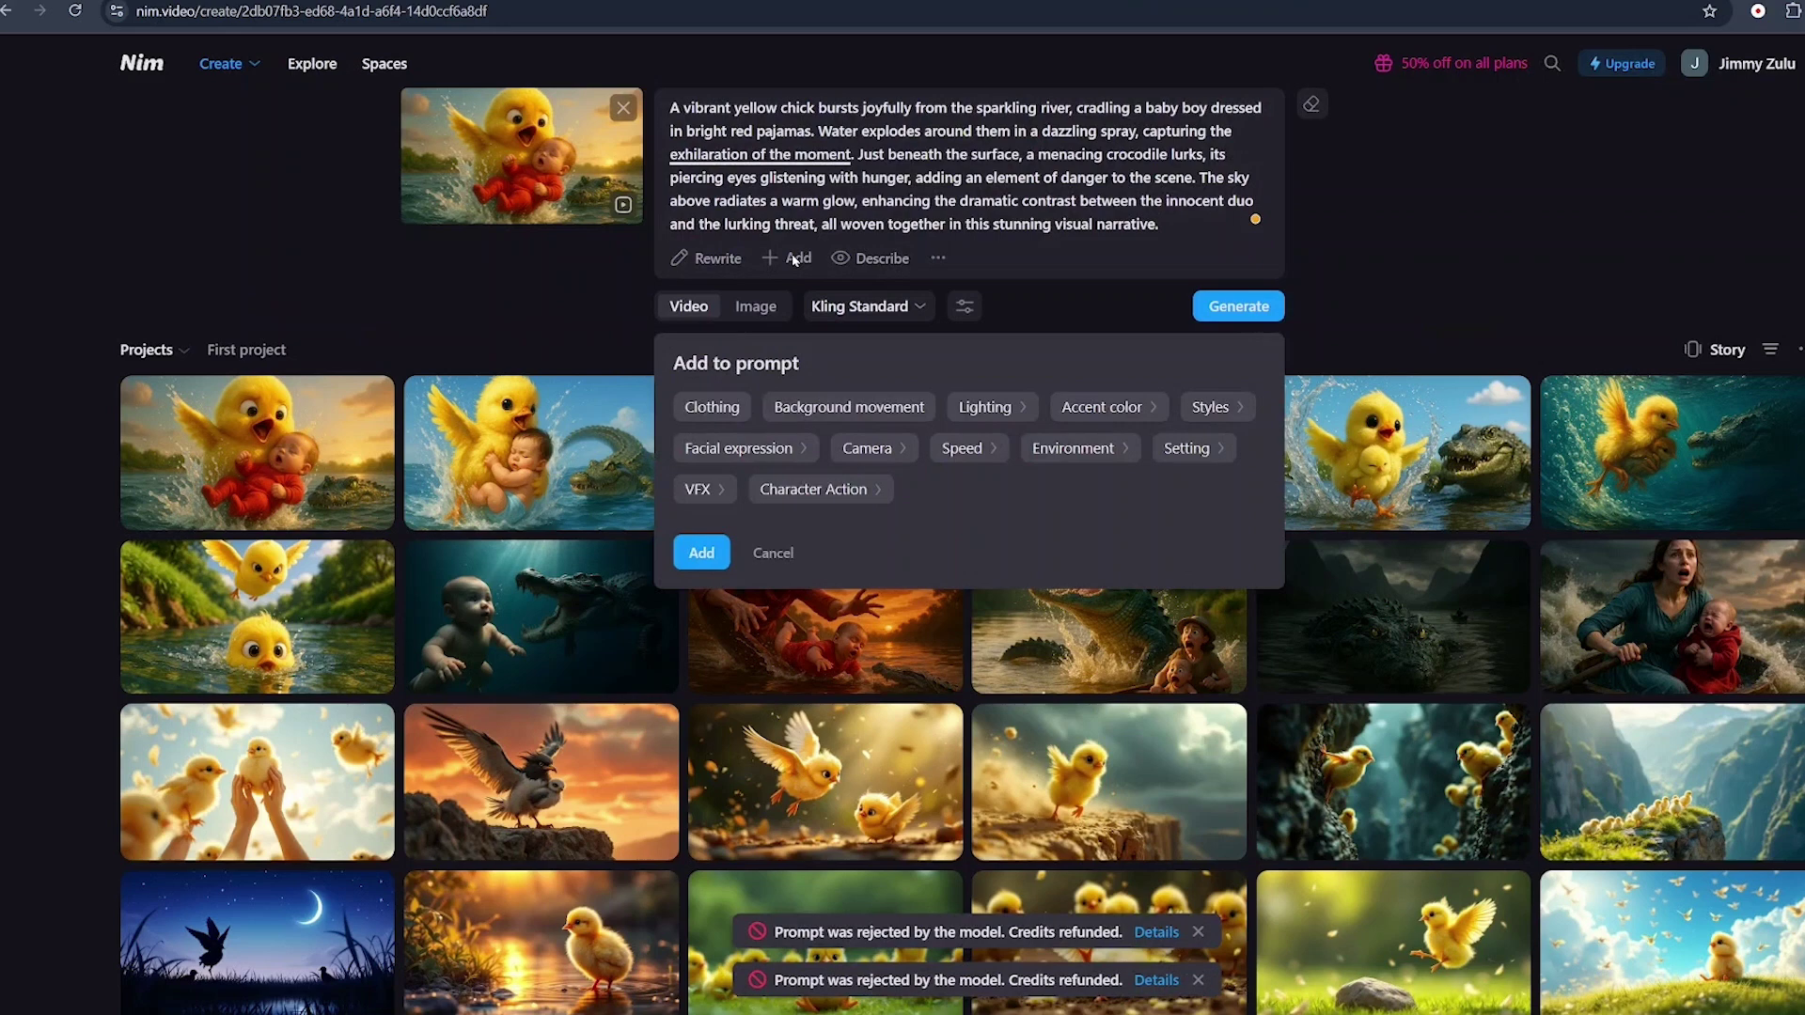
left_click(872, 449)
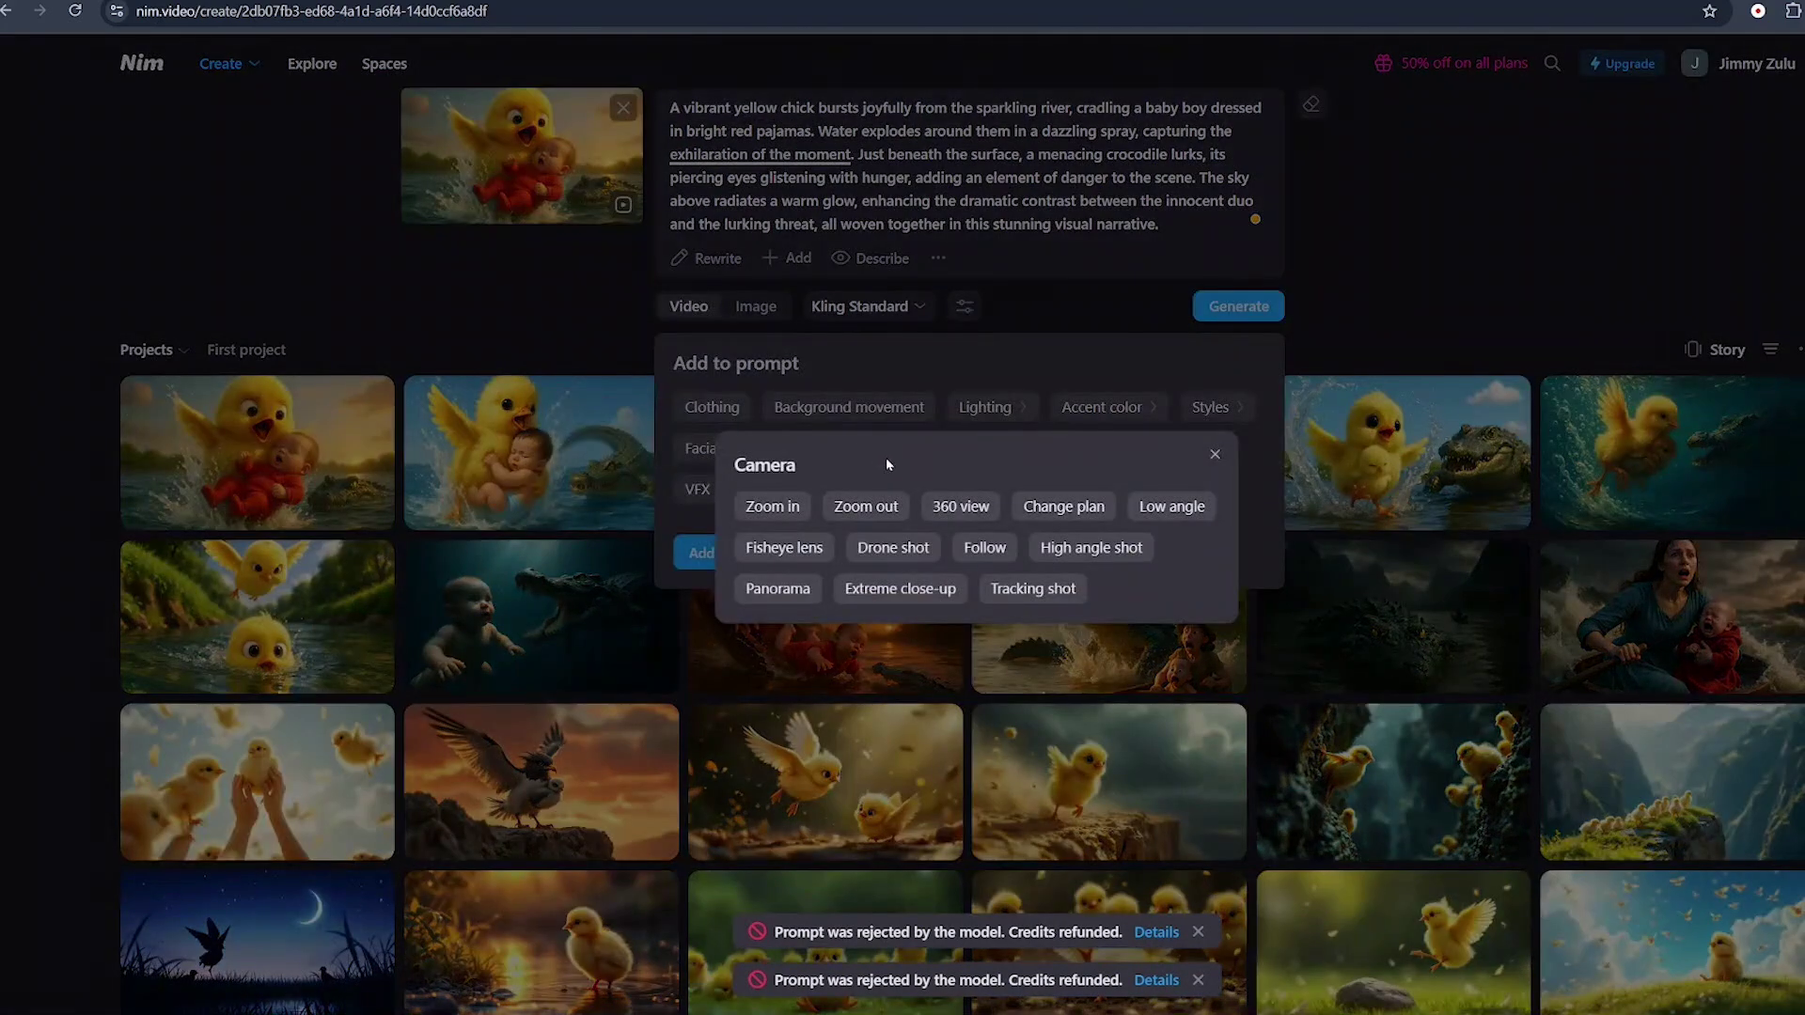
left_click(984, 549)
left_click(722, 555)
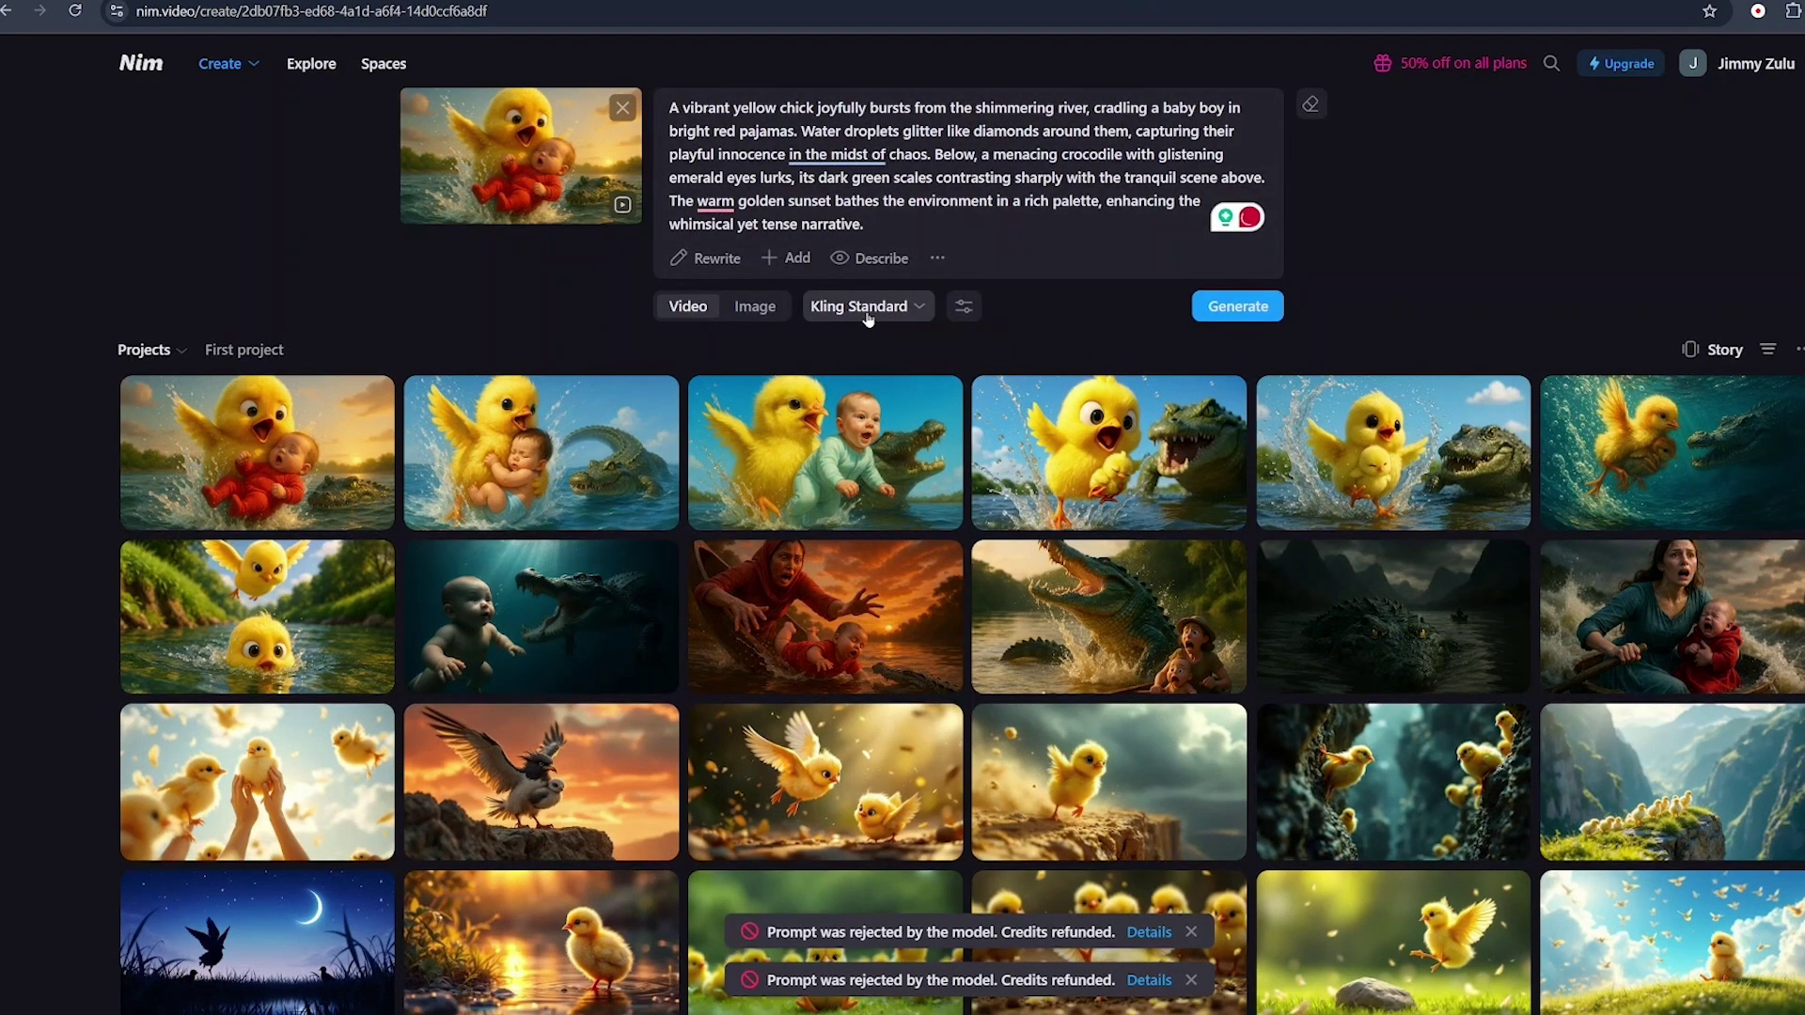
Step: Generate the chick and baby video with the Kling 2.0 model at 16:9
left_click(863, 314)
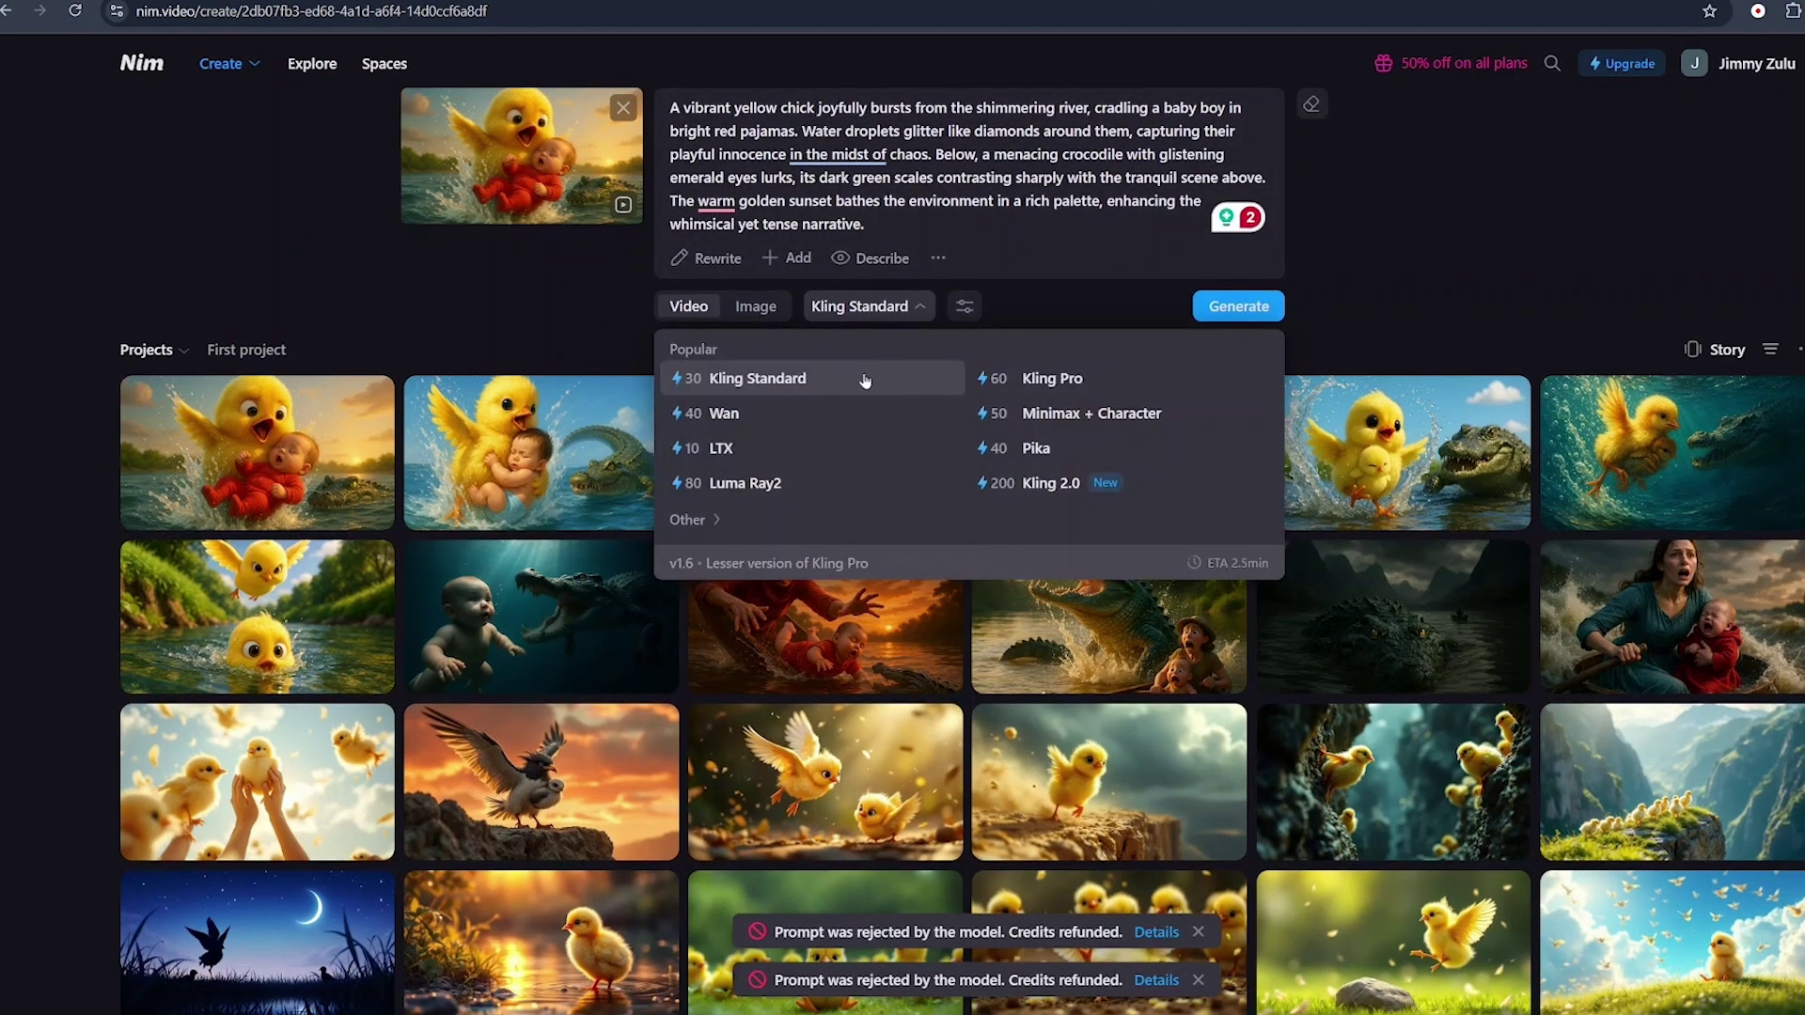
left_click(1025, 485)
left_click(968, 307)
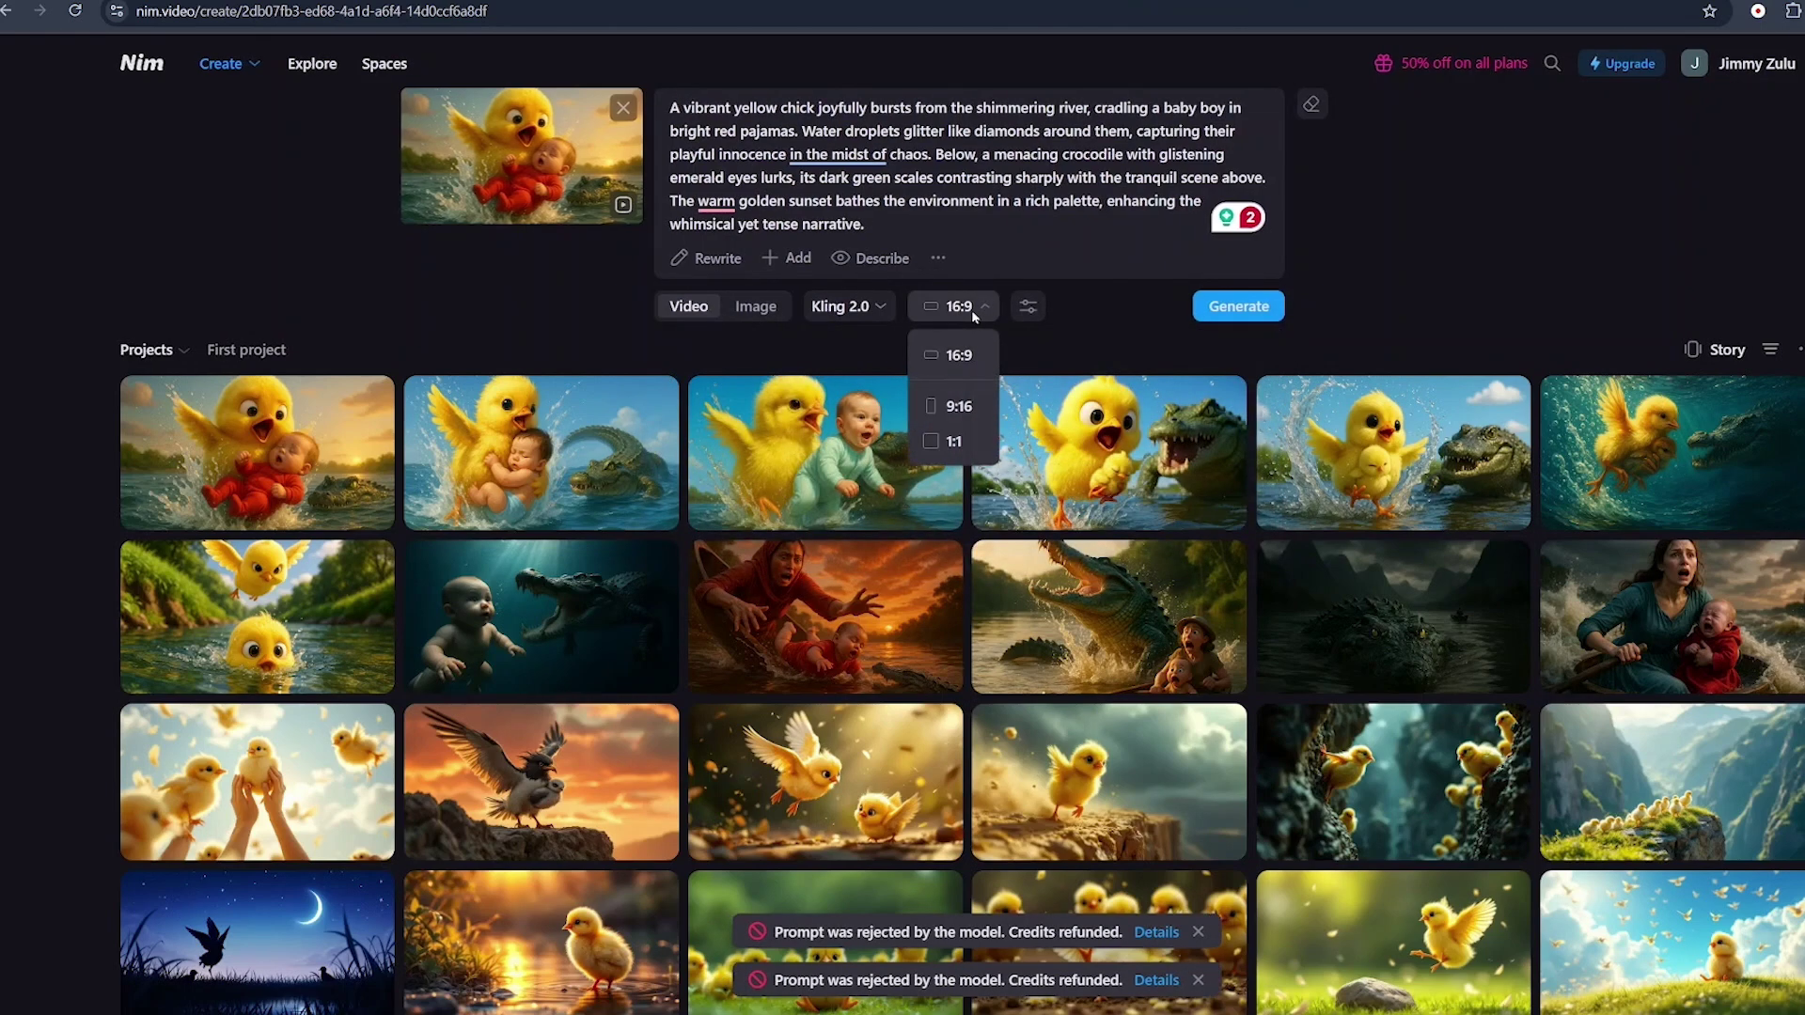
left_click(969, 353)
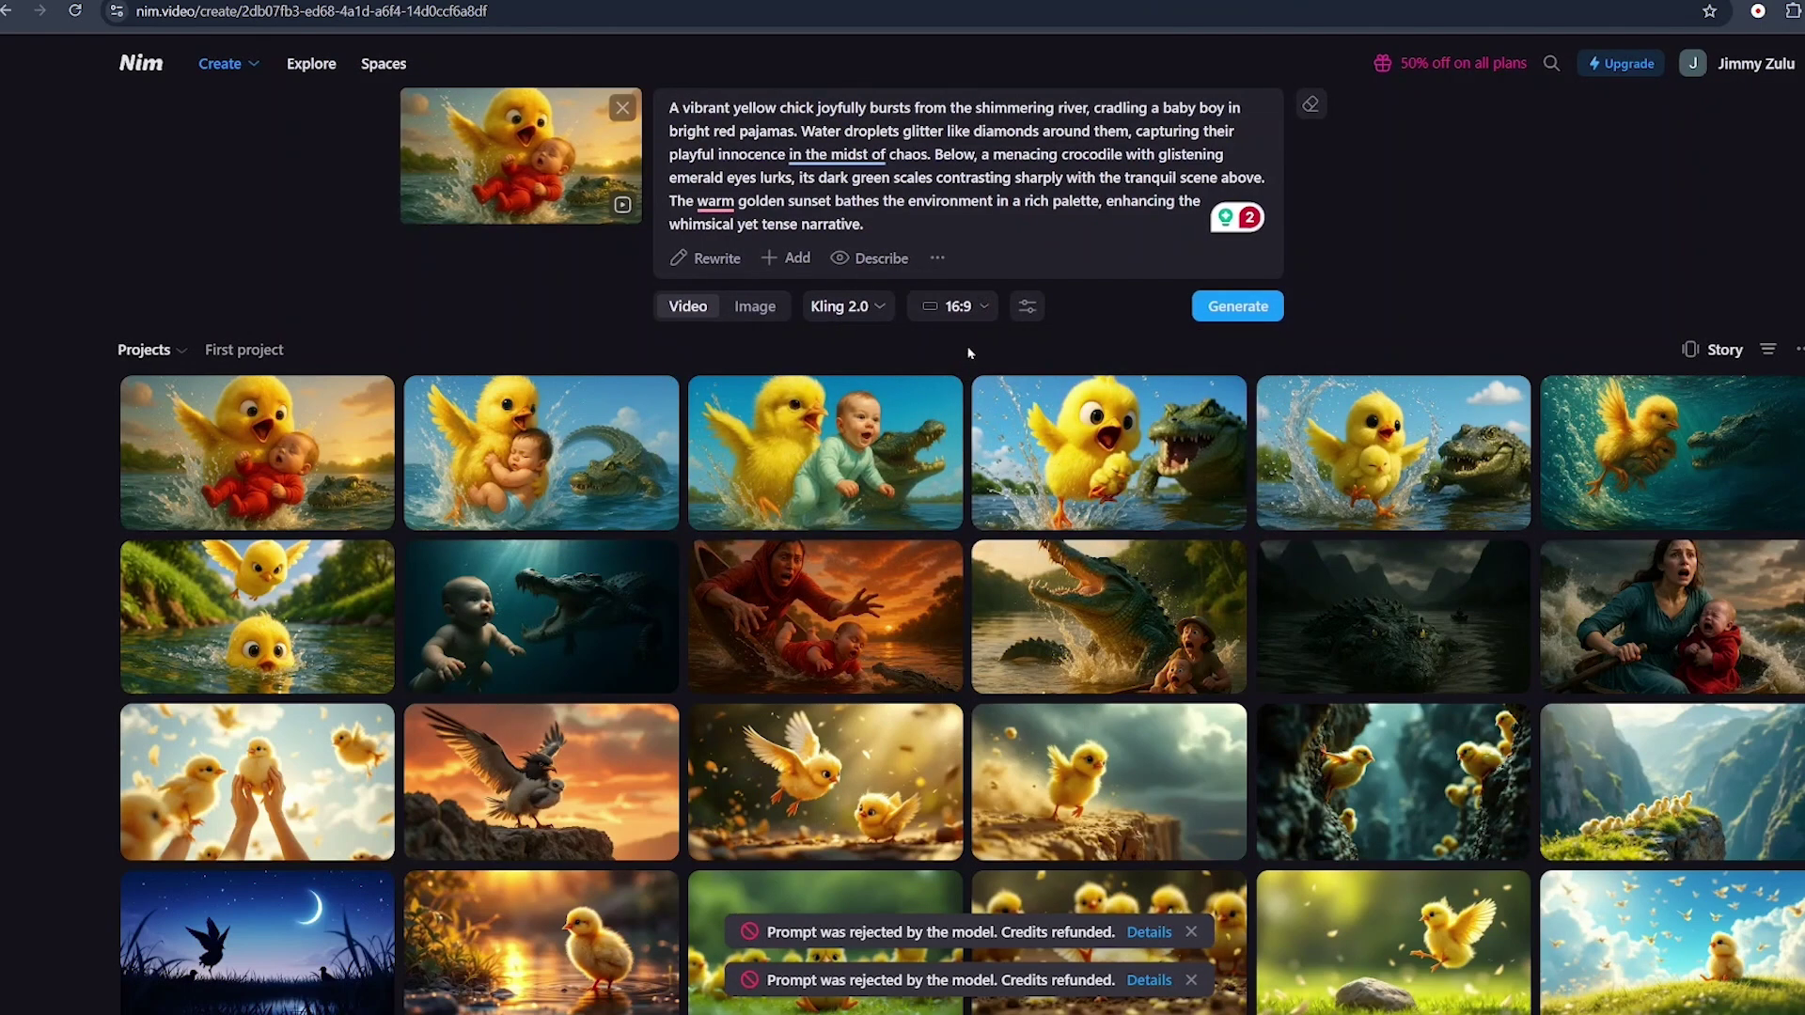
left_click(1022, 309)
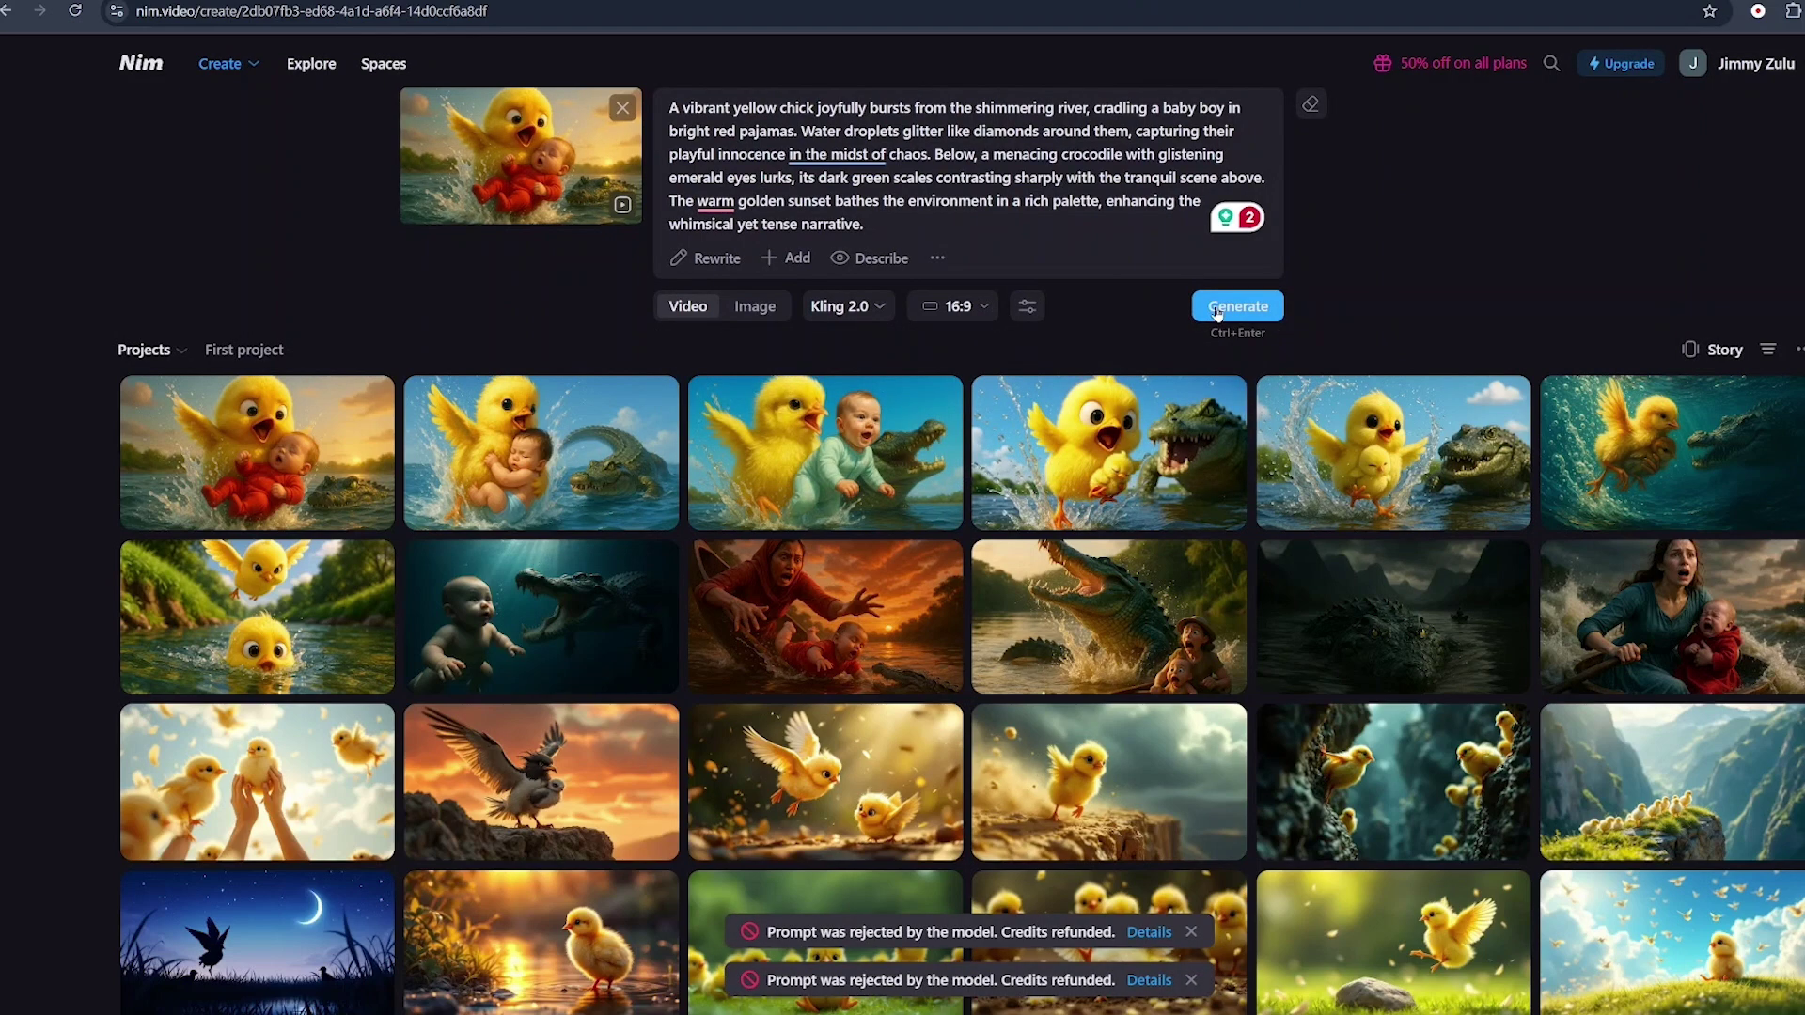
left_click(1217, 311)
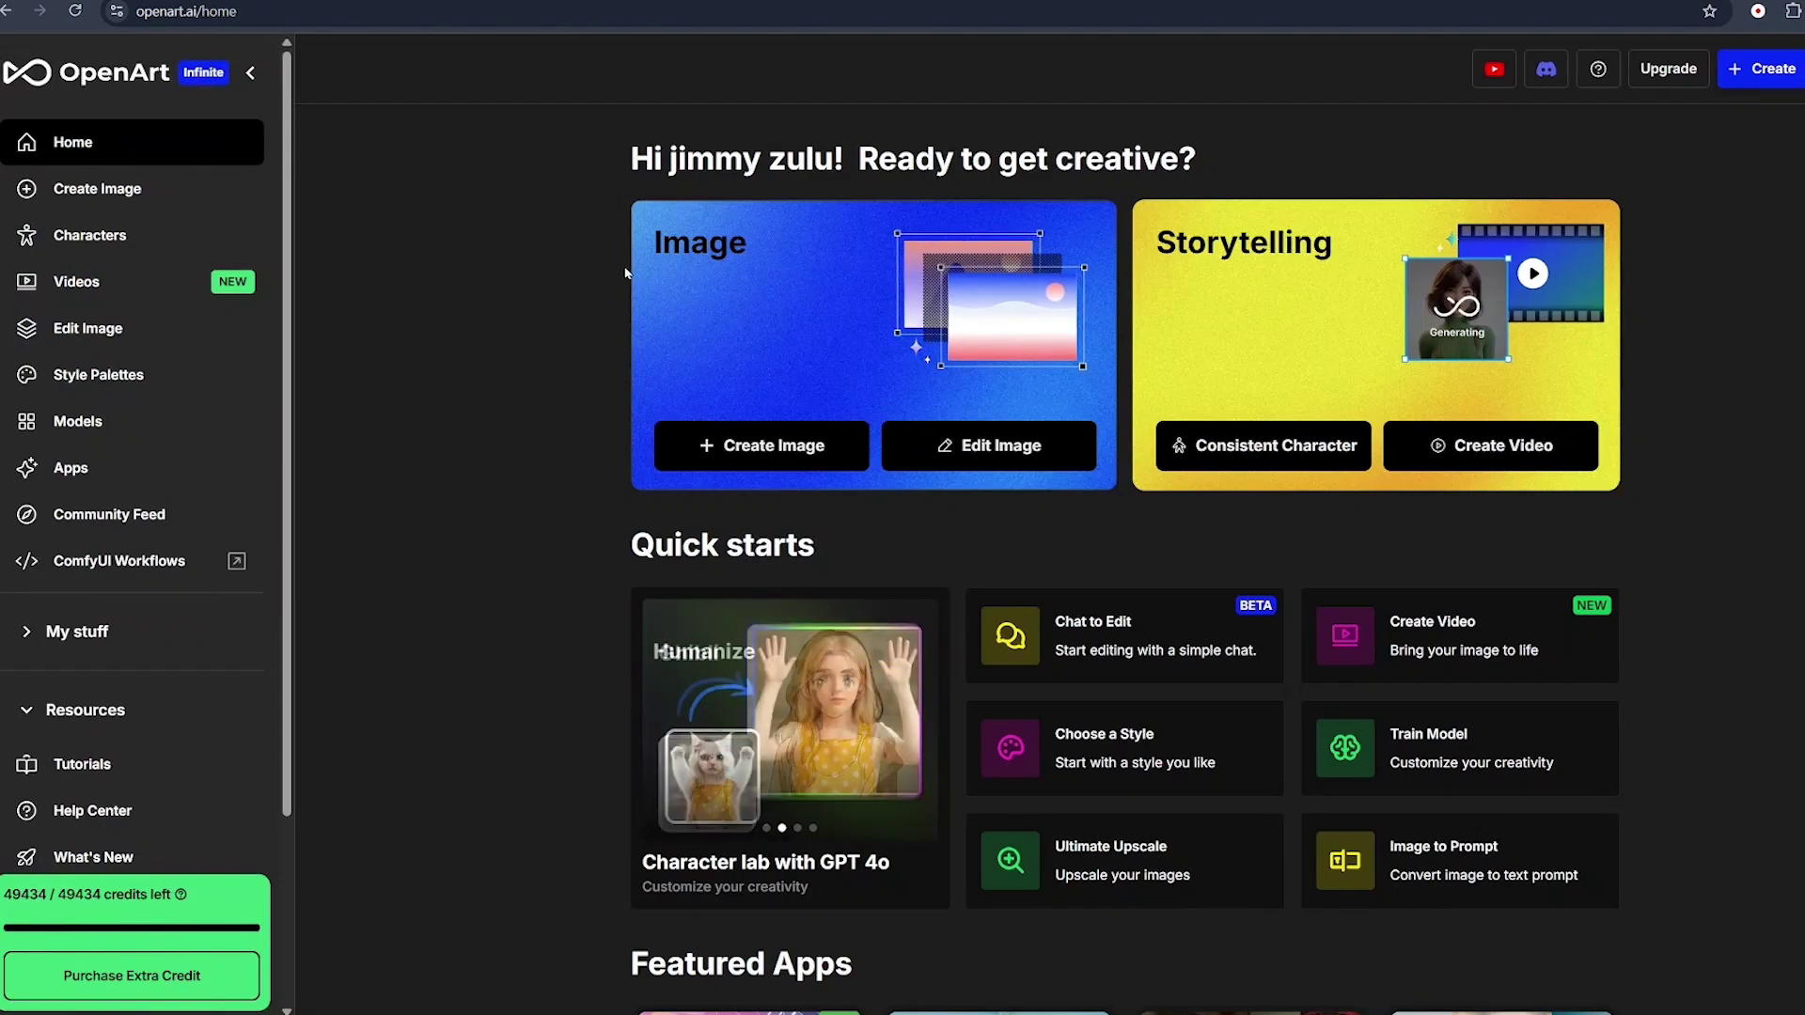
Step: In OpenArt, set up an image-to-video generation with the Kling 1.6 model and upload the mother-and-baby canoe image as start frame
left_click(146, 294)
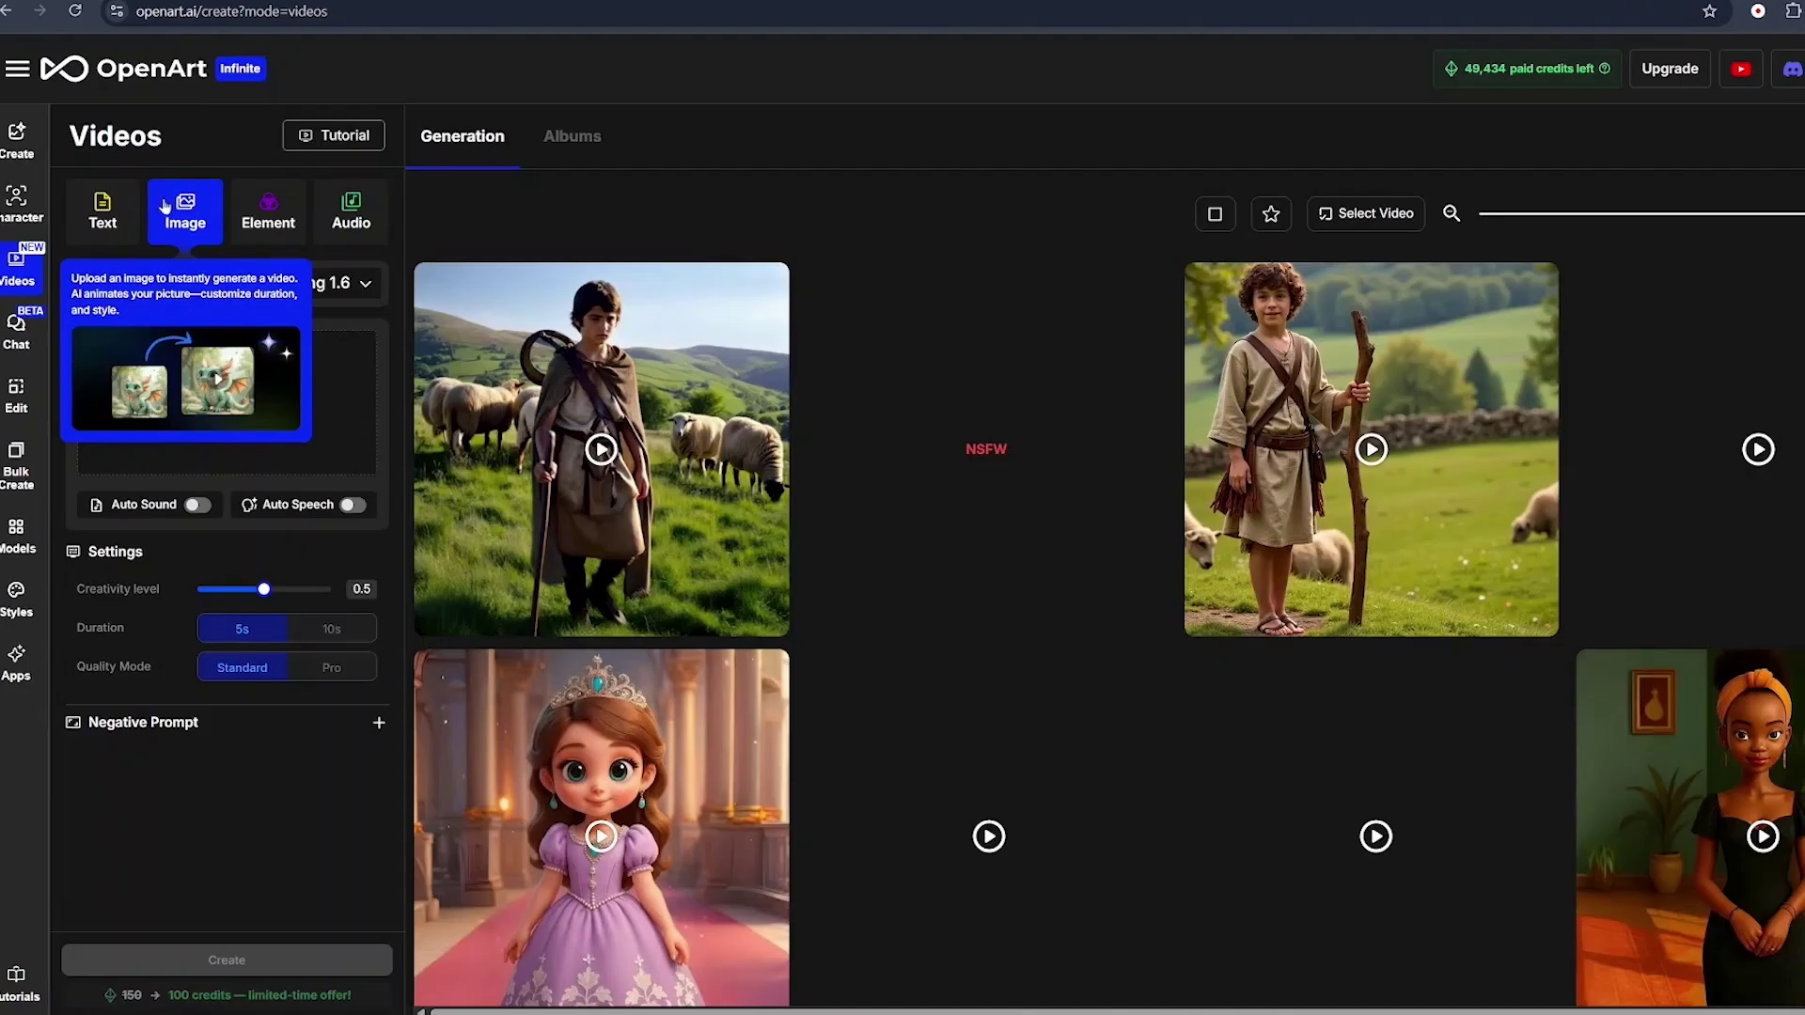
left_click(320, 284)
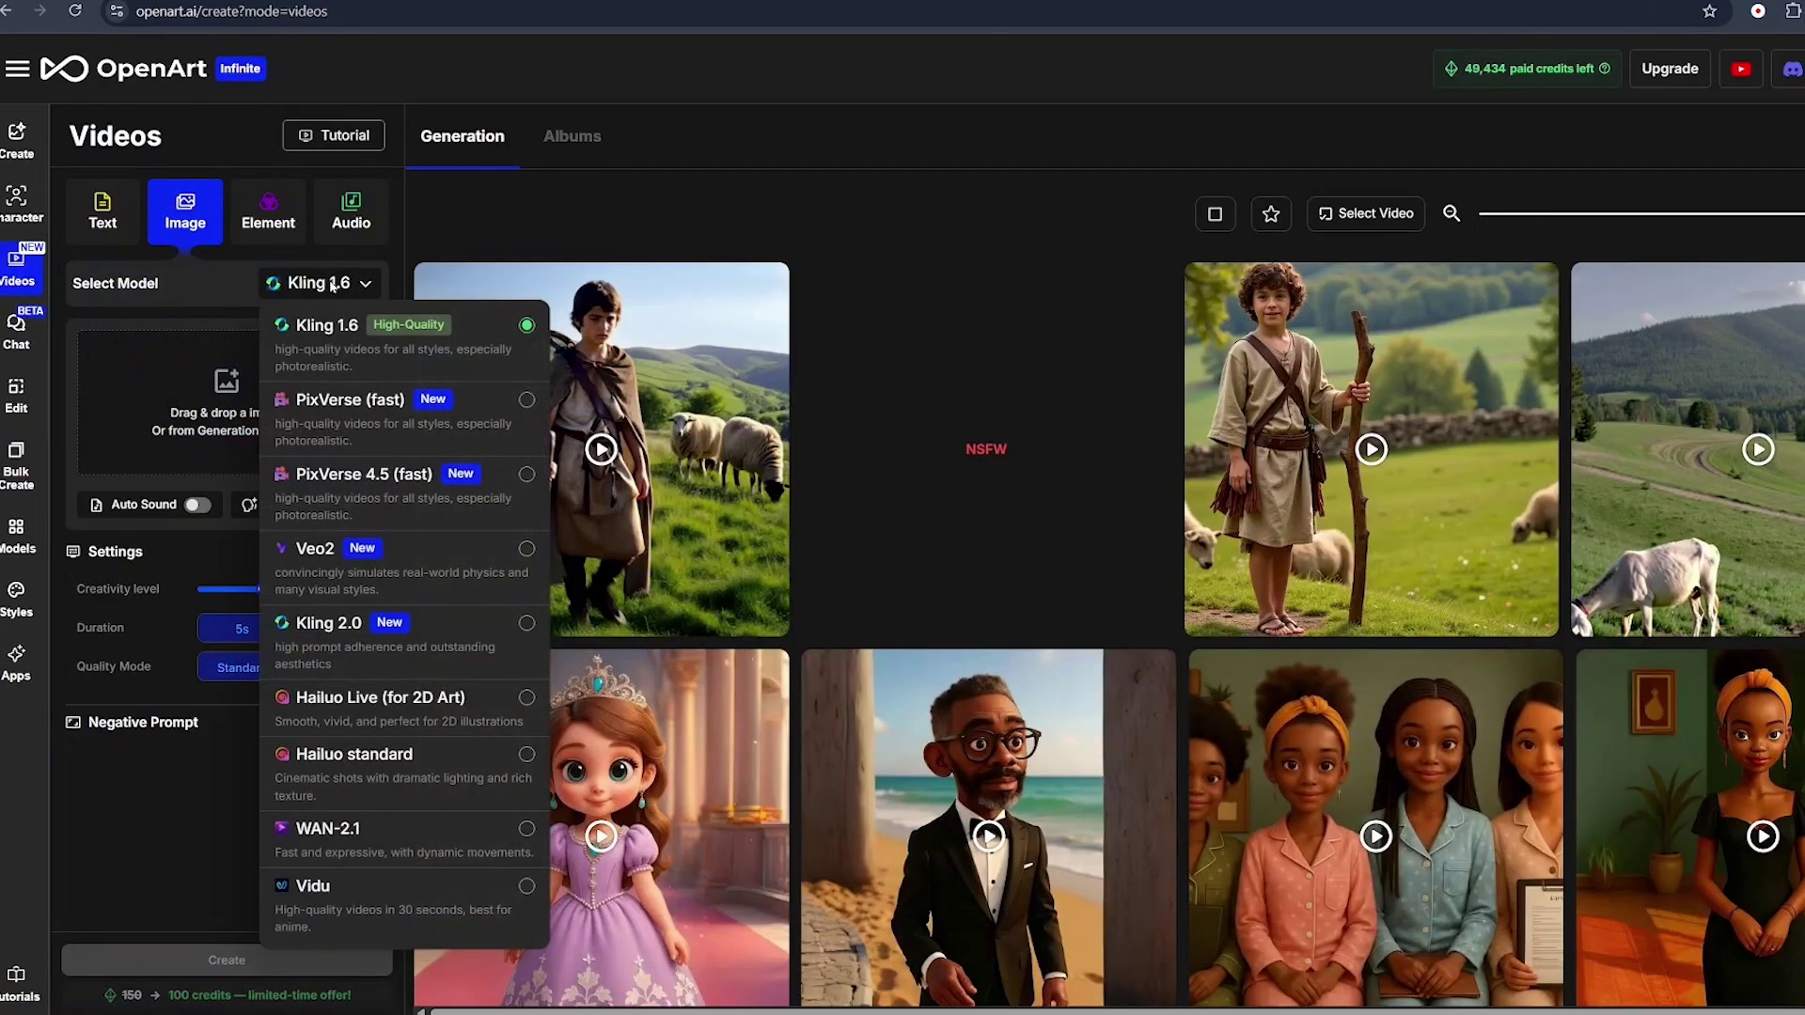
left_click(337, 350)
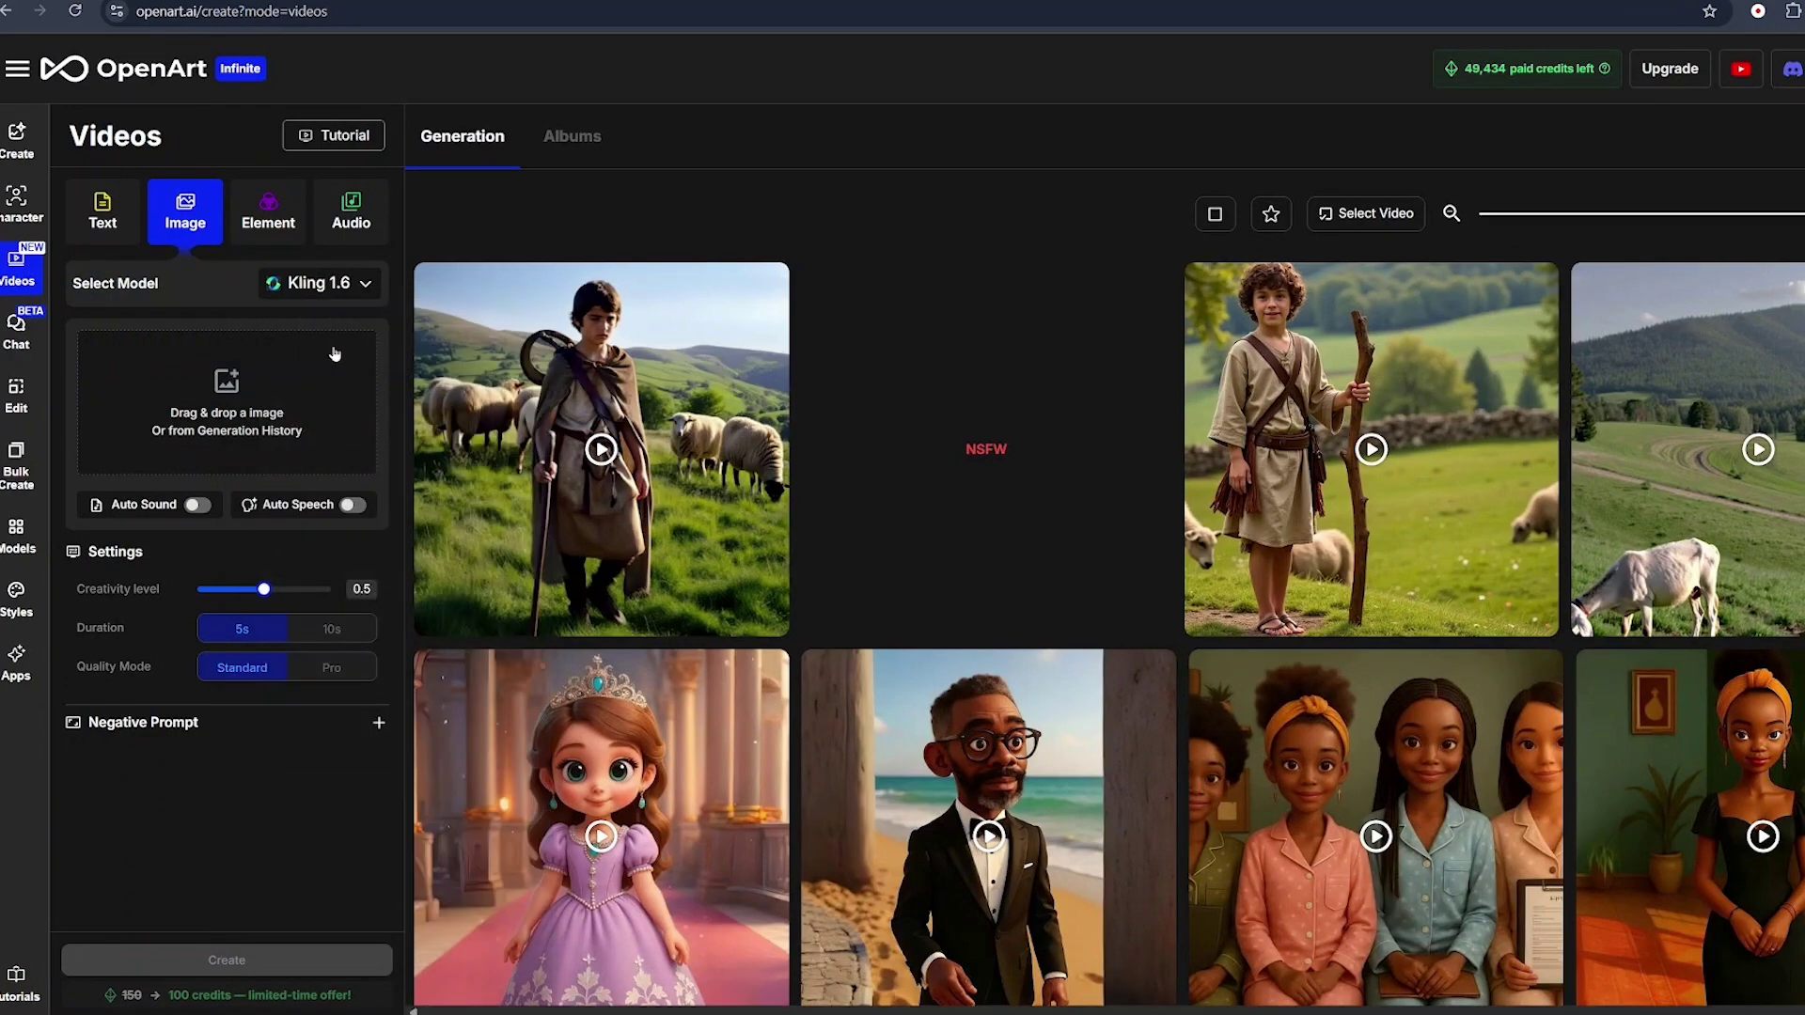
left_click(272, 407)
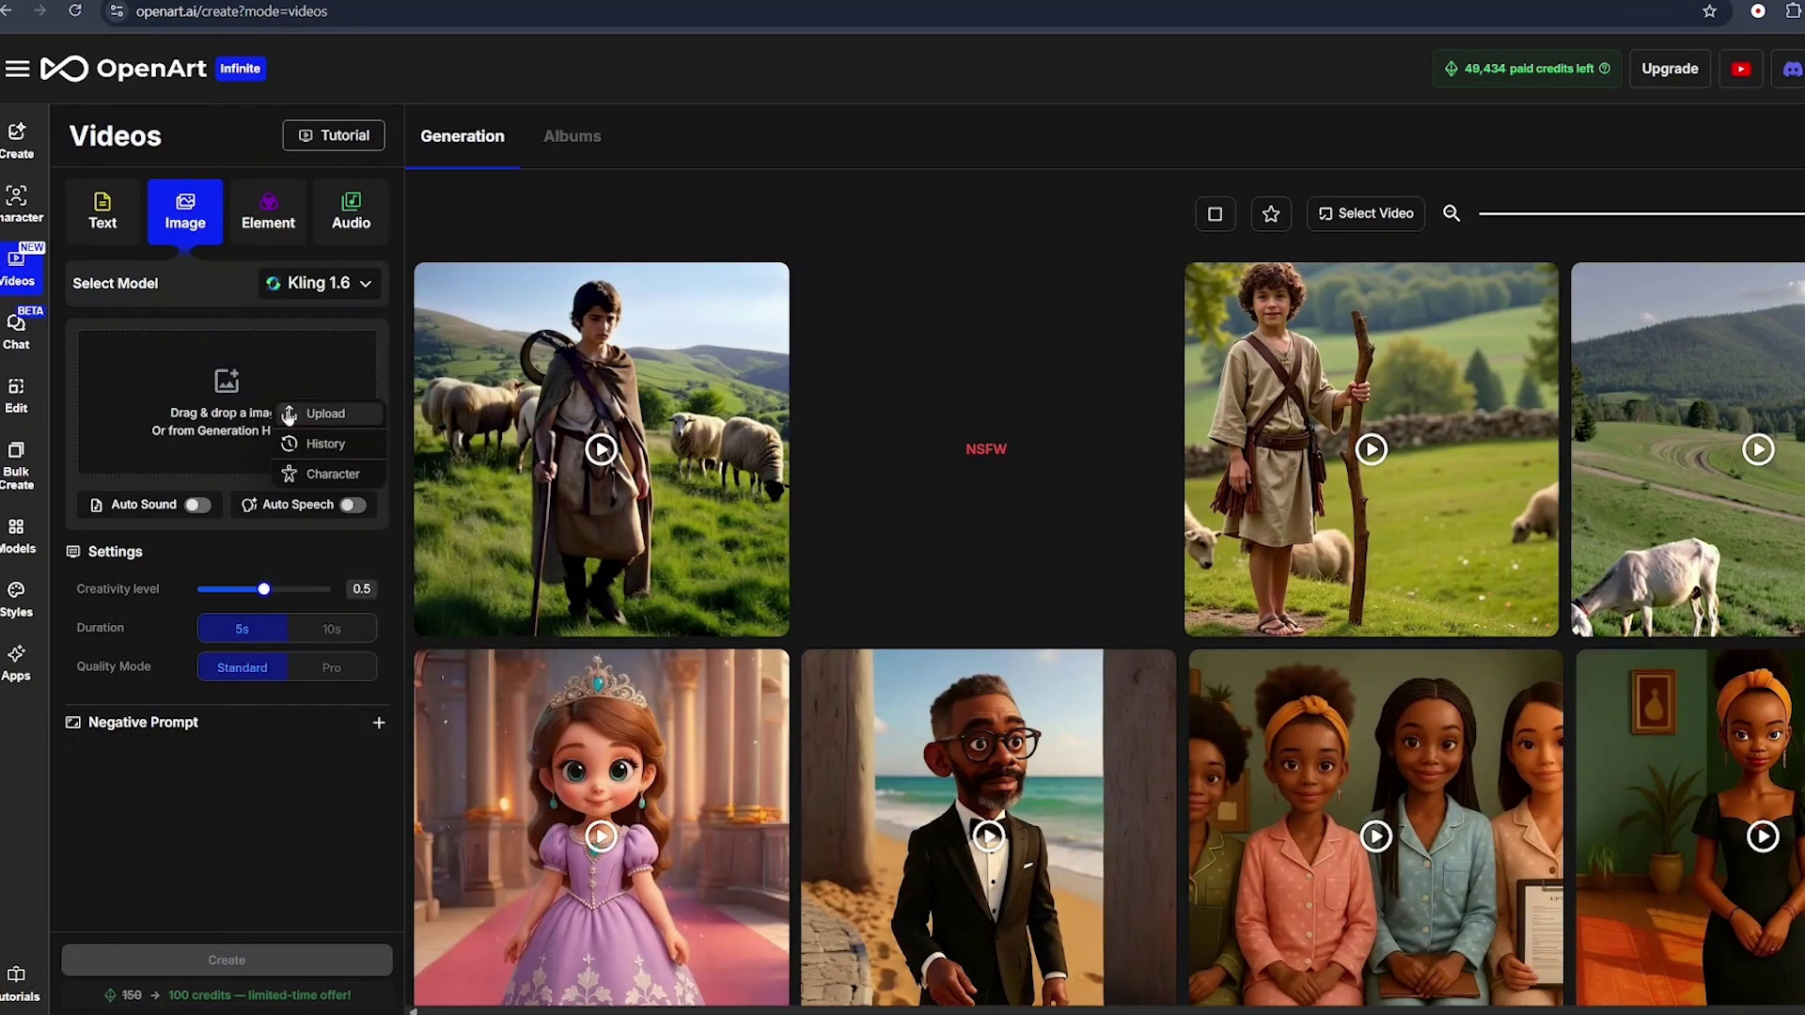
left_click(291, 414)
Step: Enter the video prompt "a mother paddling in fear, a baby crying in fear, and lightning flashing, with little rain drops"
left_click(207, 587)
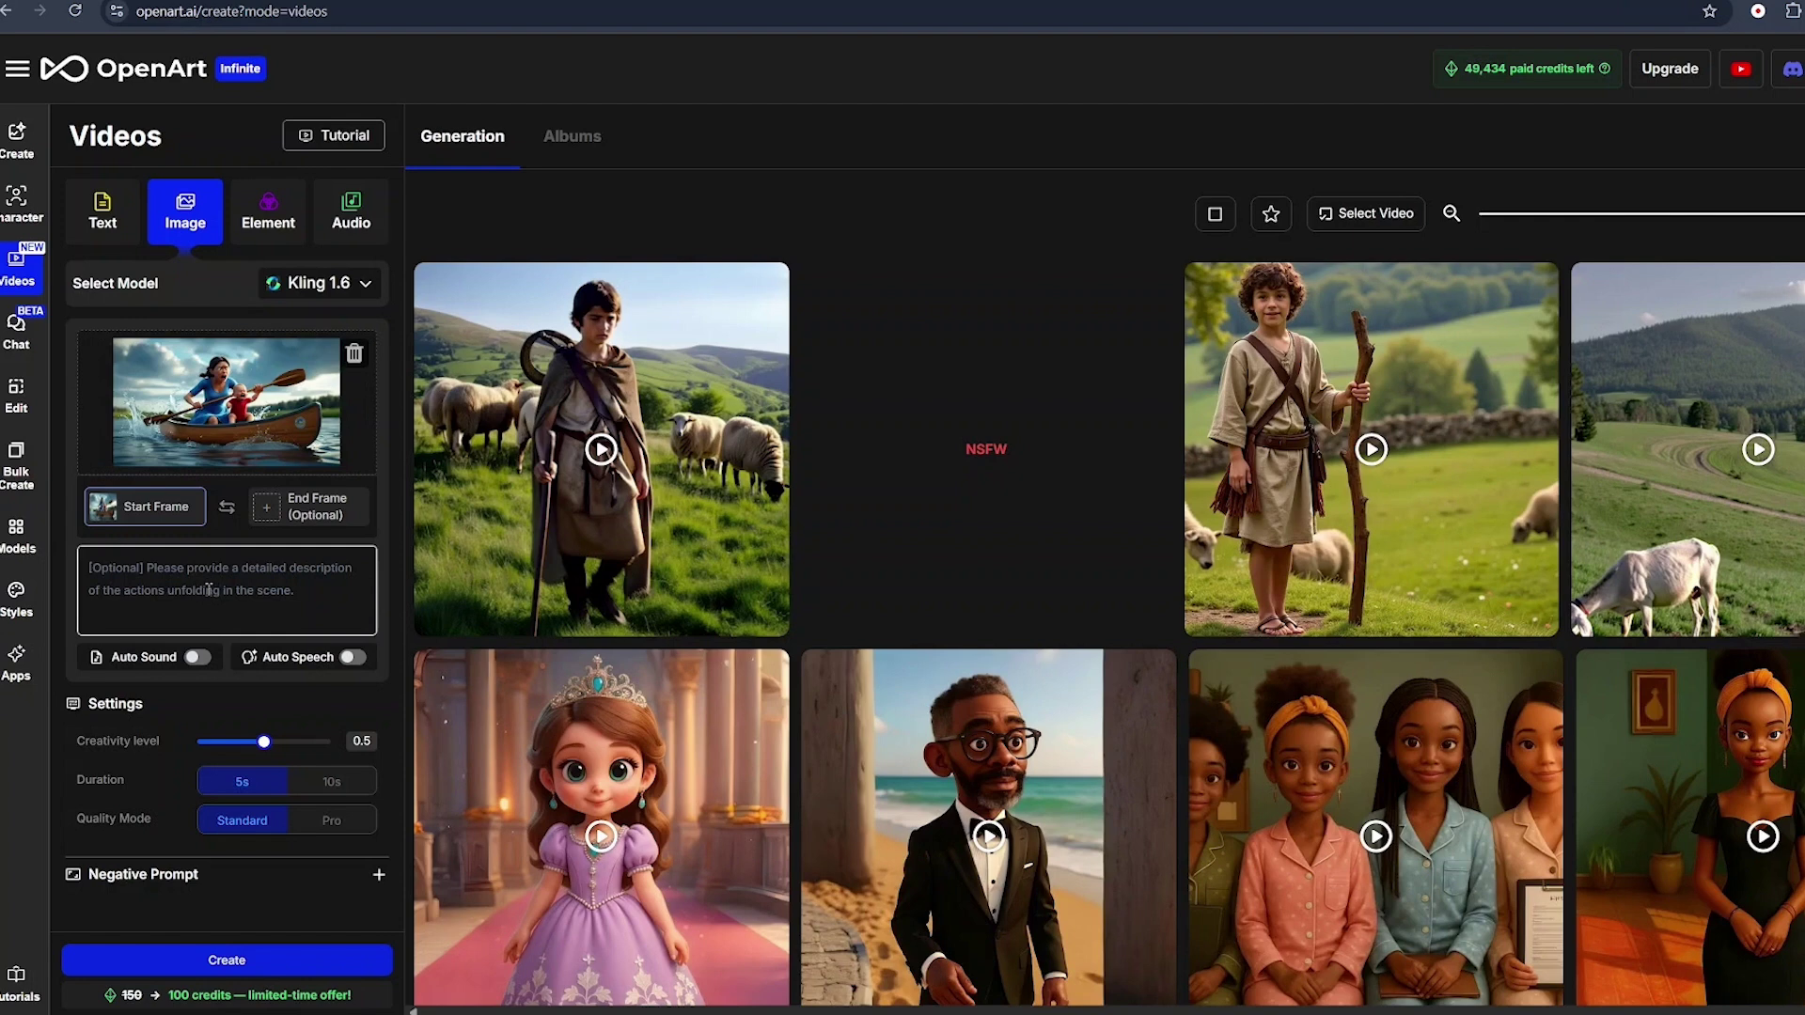
type("a mother paddling in fear, baby crying in fear and lightening flashing")
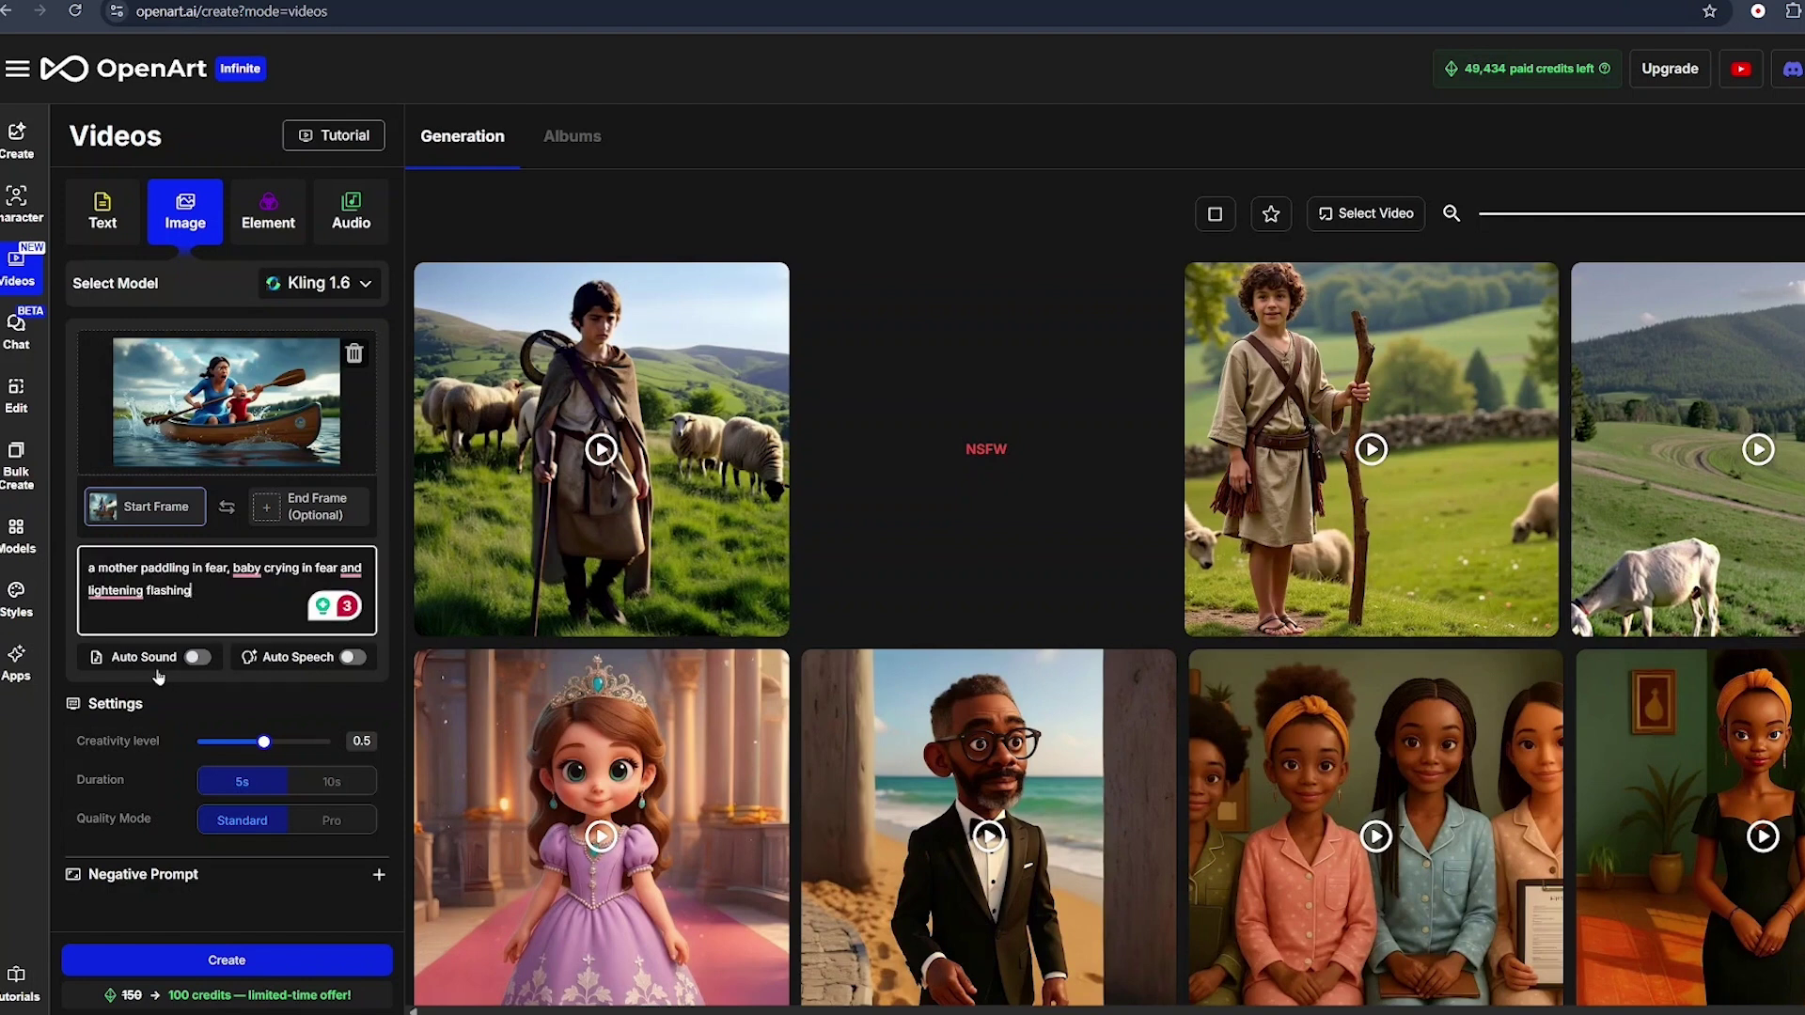
Step: Turn on Auto Sound for the canoe video and set its duration to 10s and its quality mode to Pro
left_click(196, 657)
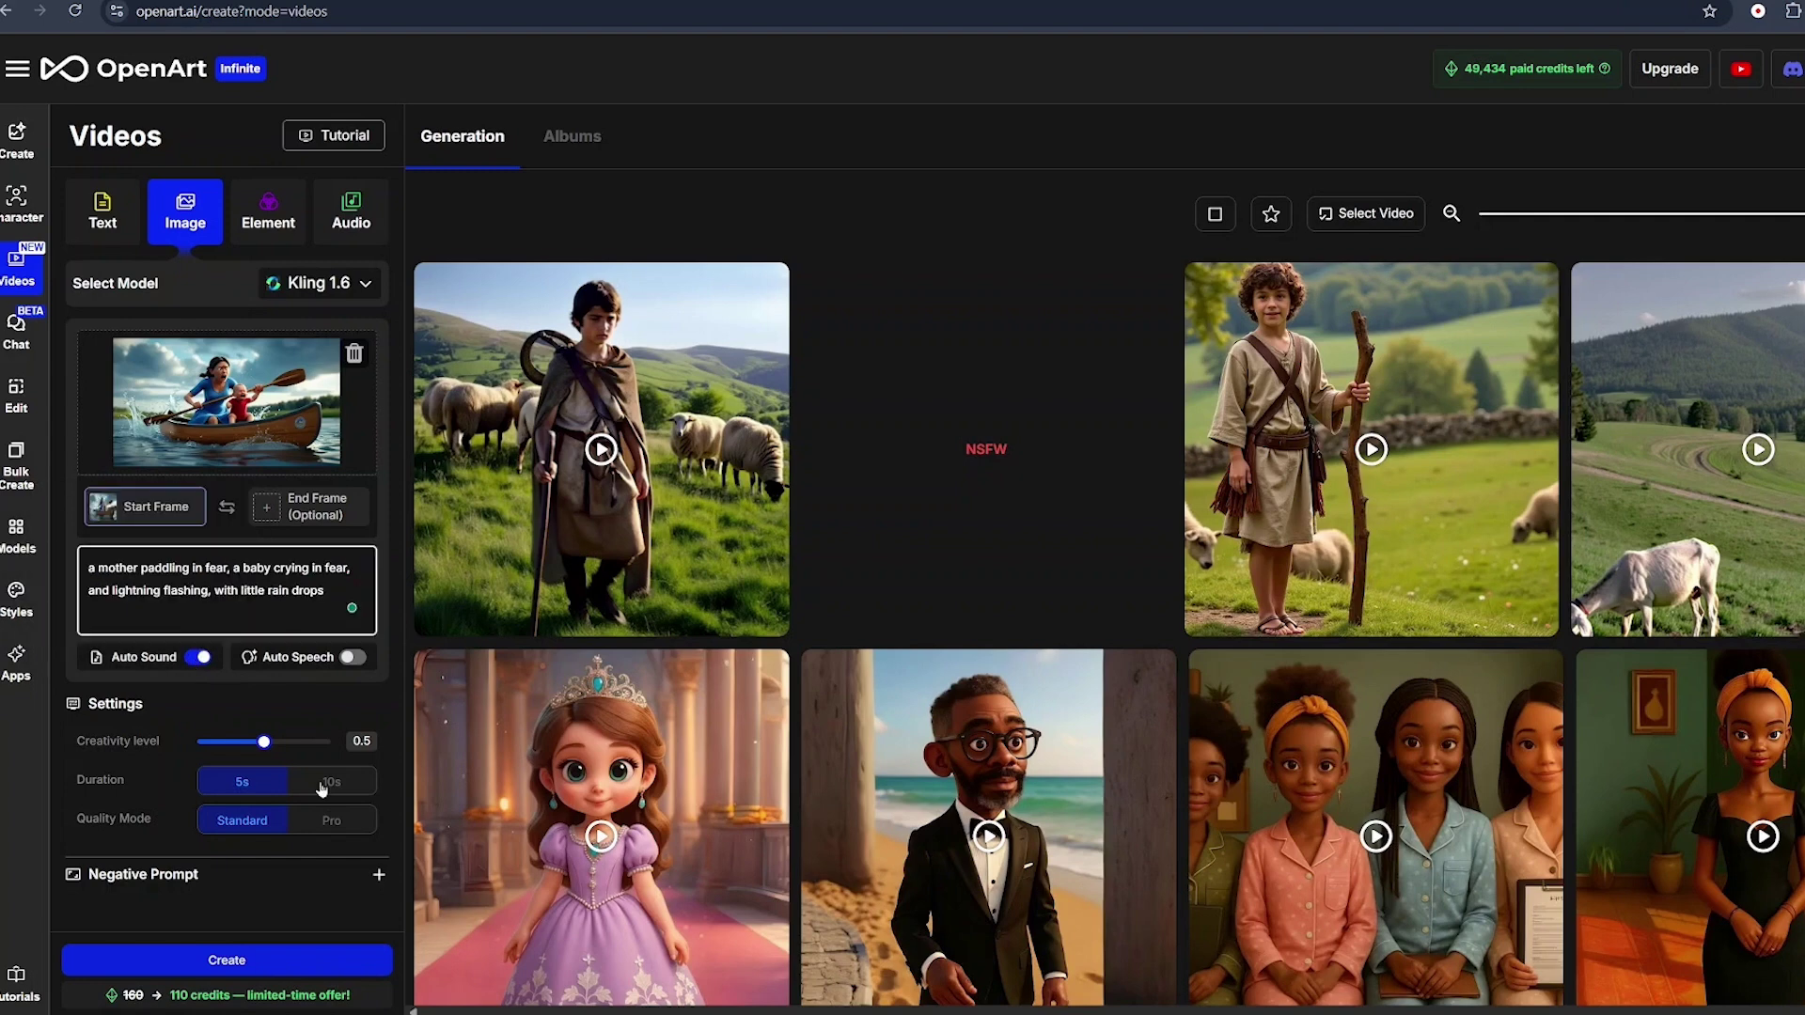
left_click(321, 783)
left_click(331, 822)
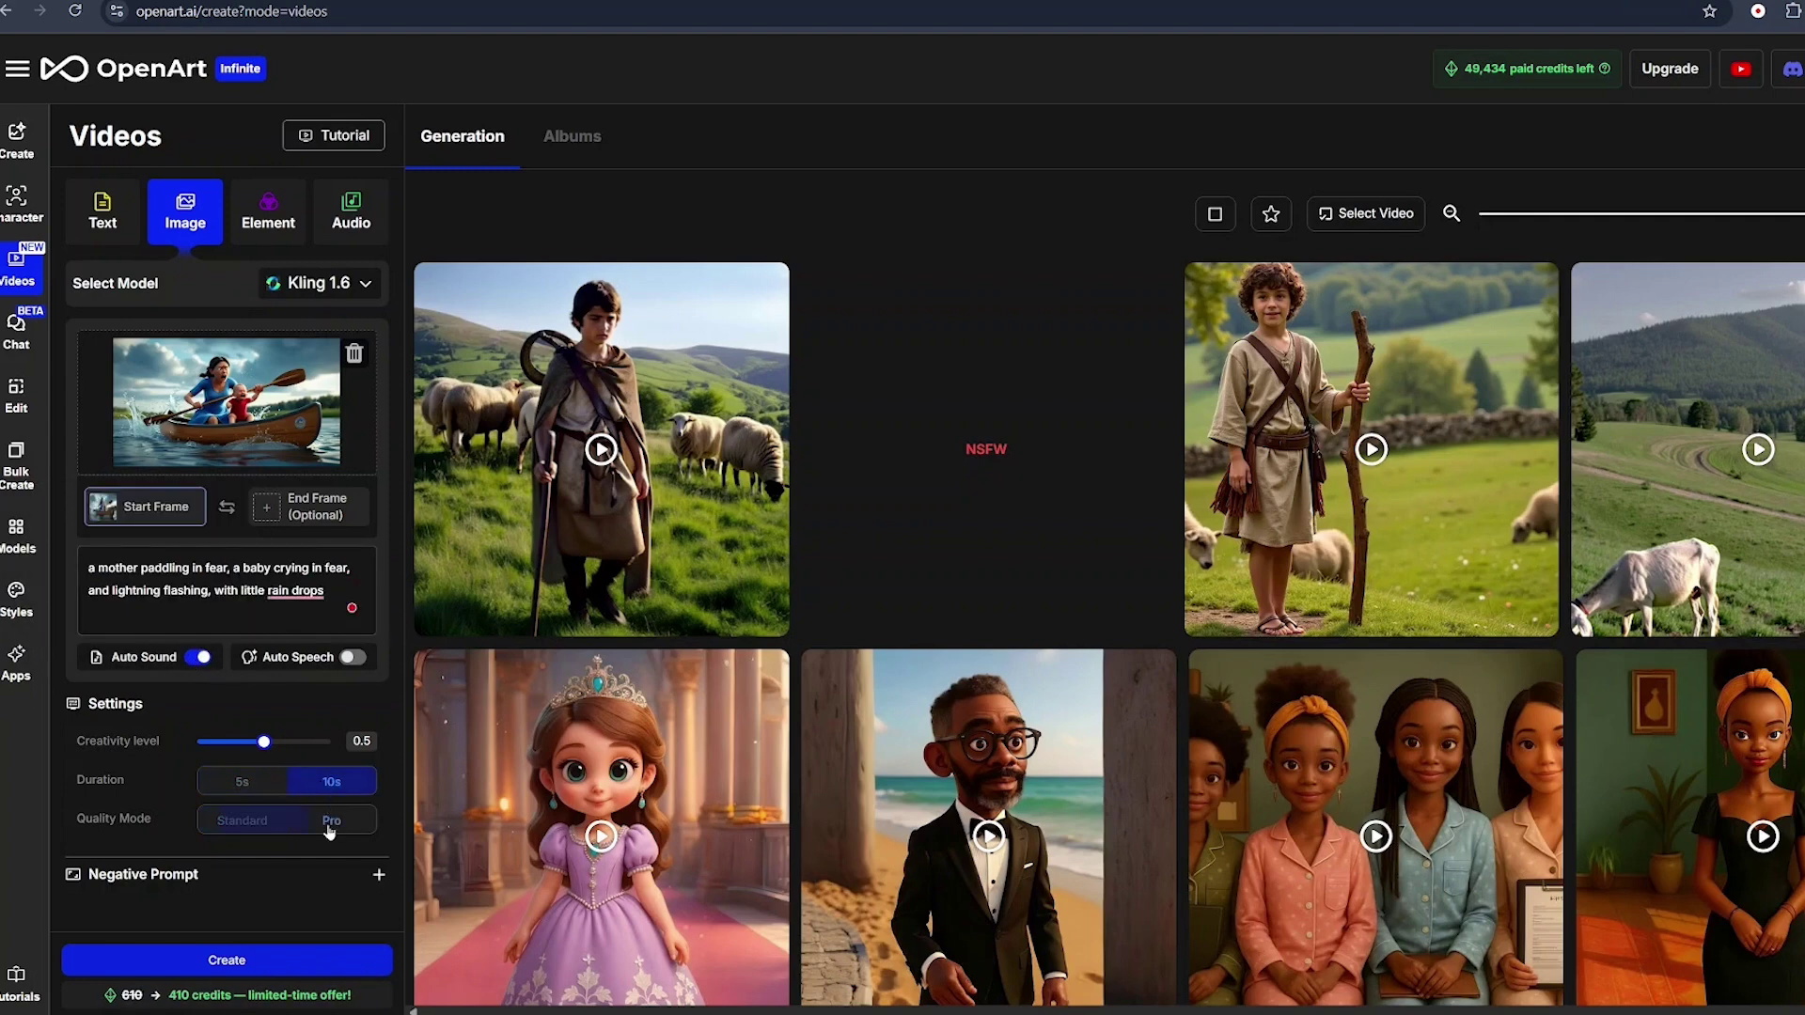
Step: Add the negative prompt "weird movements, murphing, ai movements unreal" and generate the canoe video
left_click(293, 882)
scroll(291, 875, "down", 1)
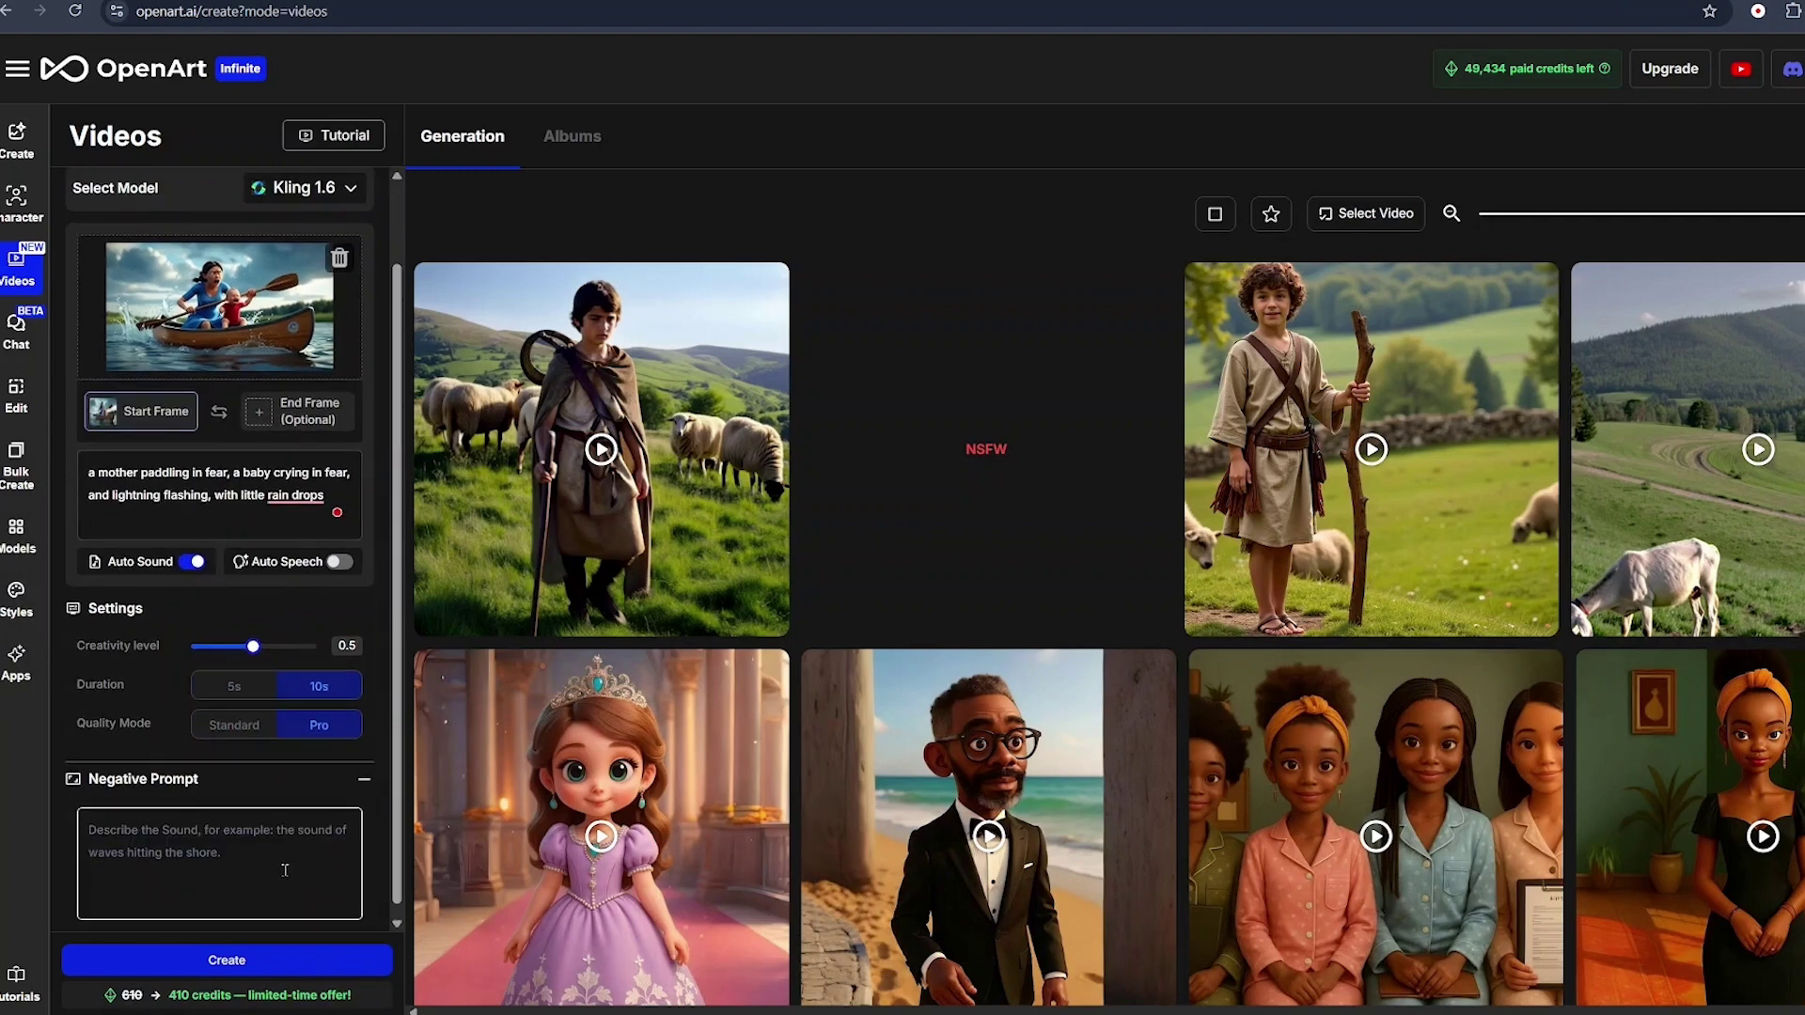
left_click(275, 849)
type("weird movements, murphing, ai movements unreal")
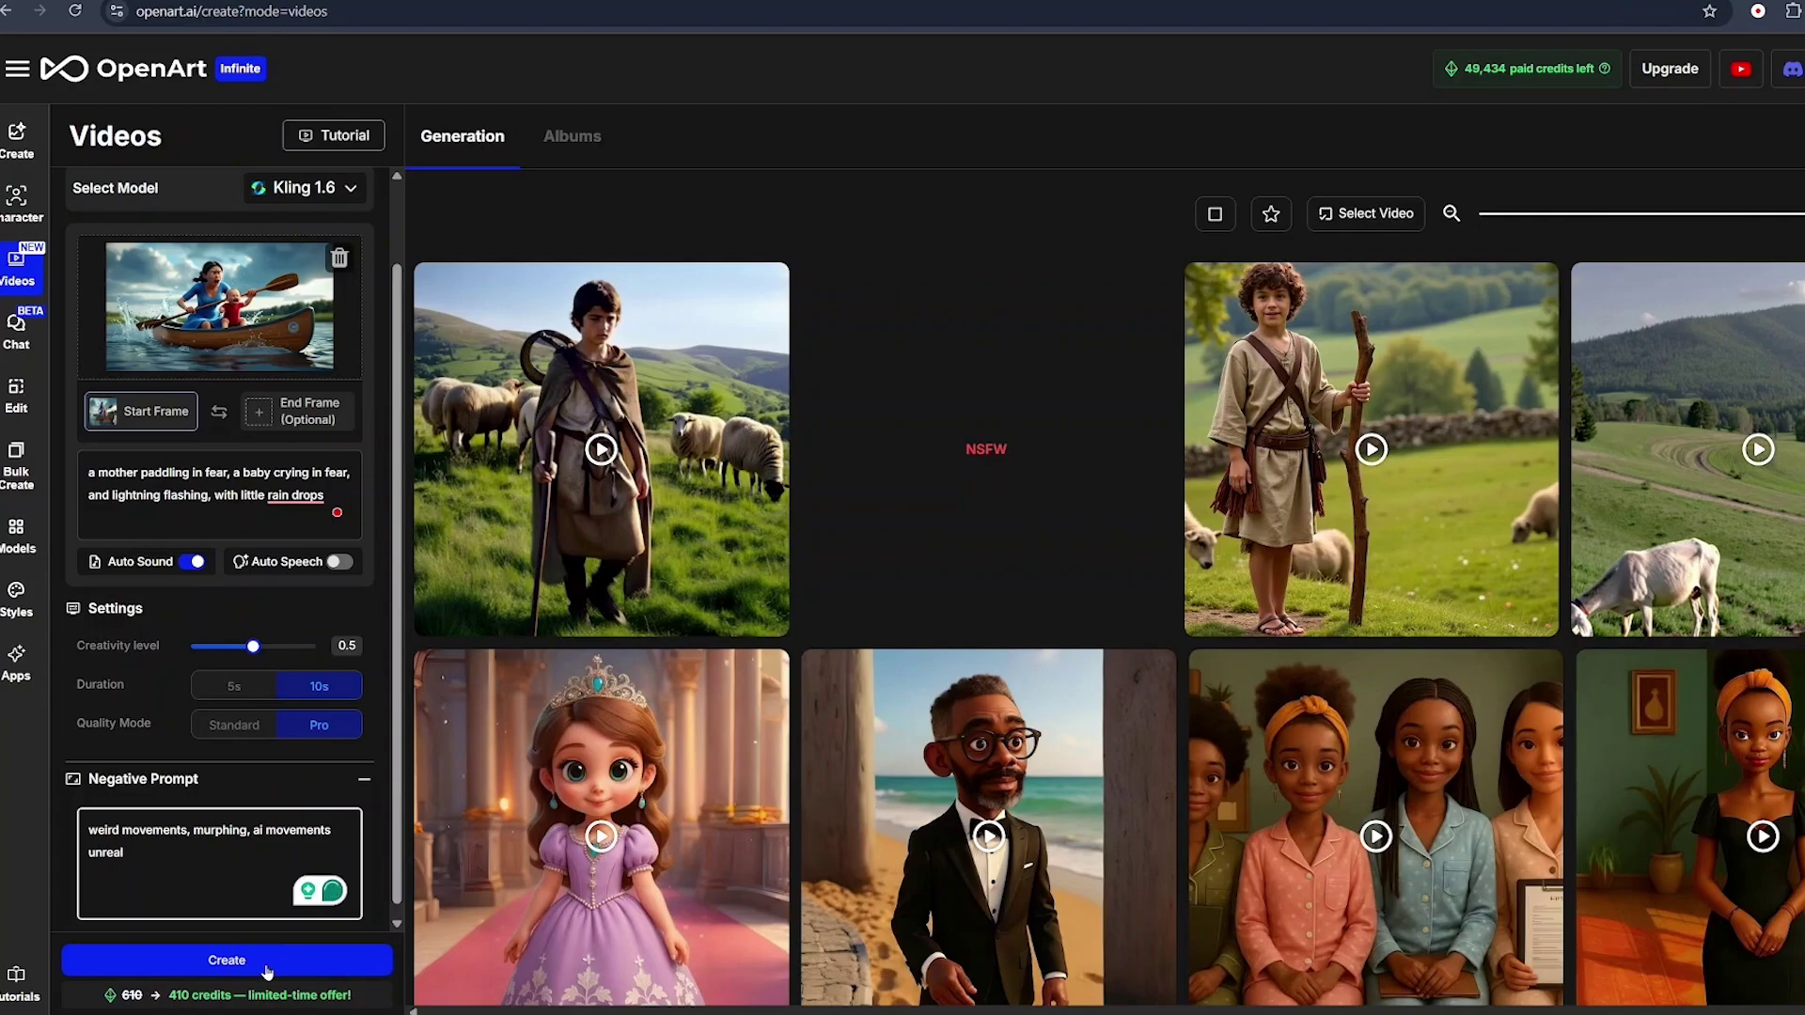
left_click(267, 969)
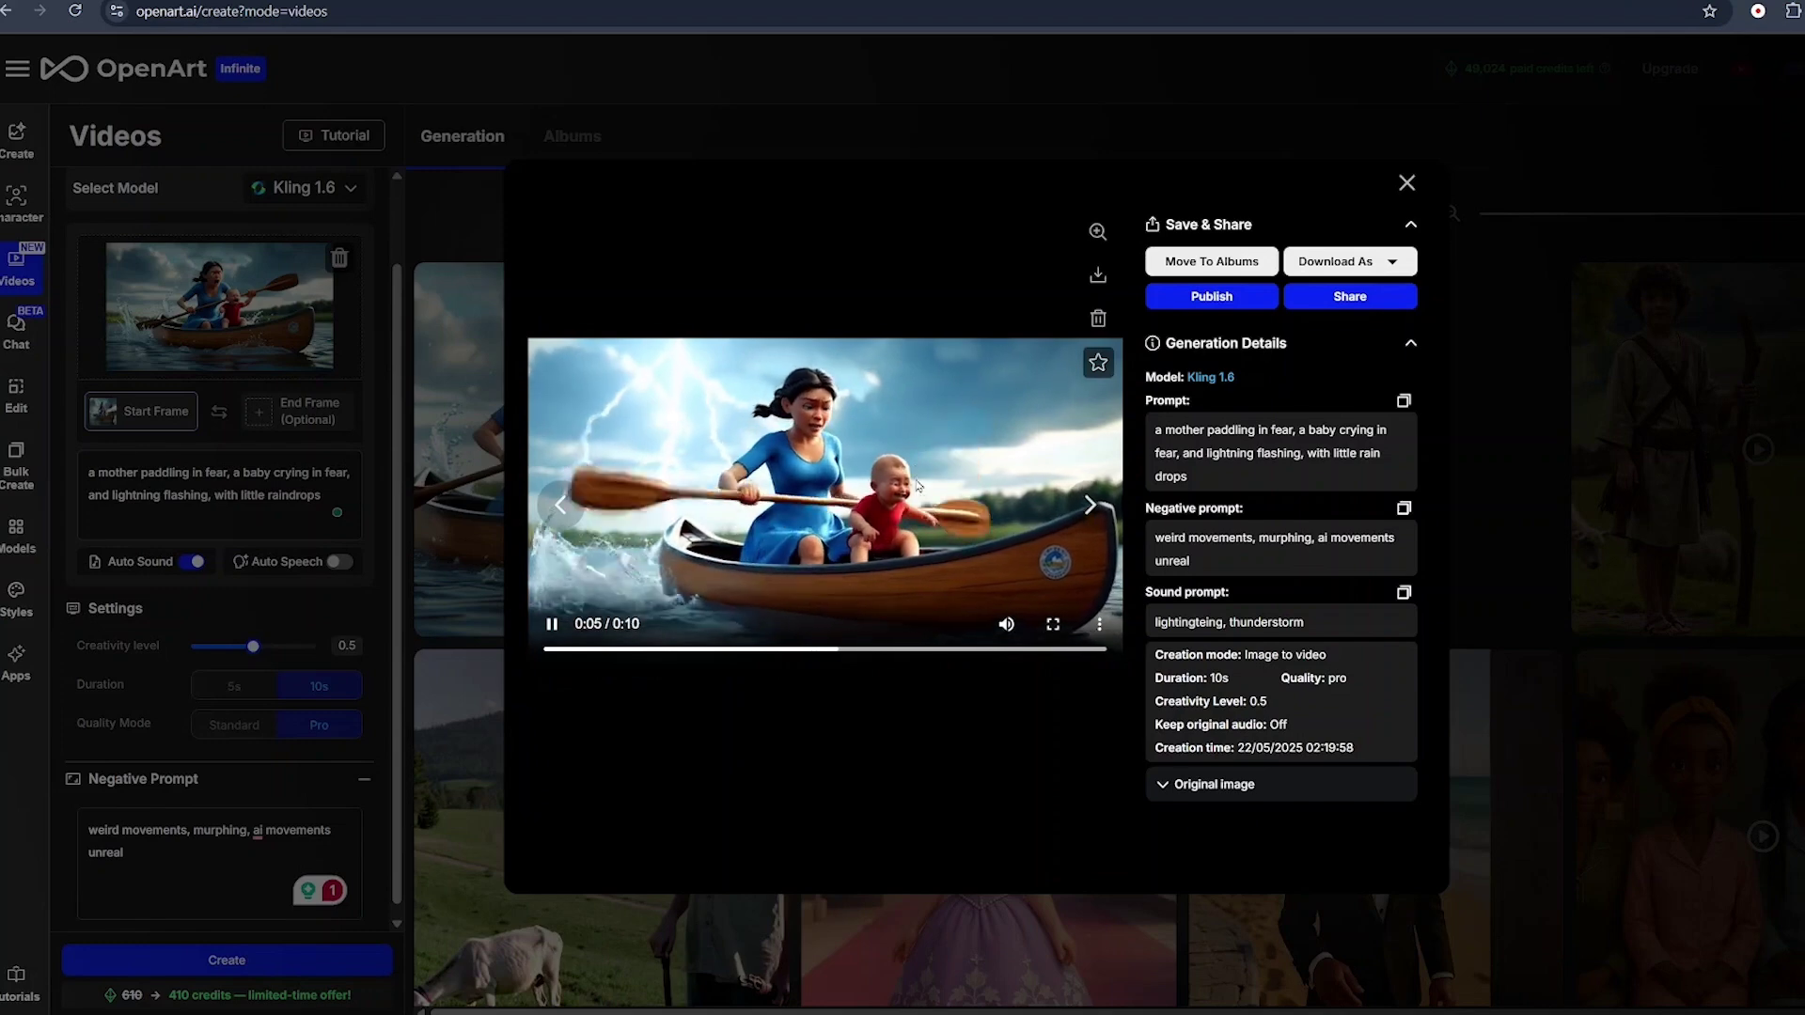
Step: Watch the generated canoe video in full screen and return to its generation details
left_click(1053, 626)
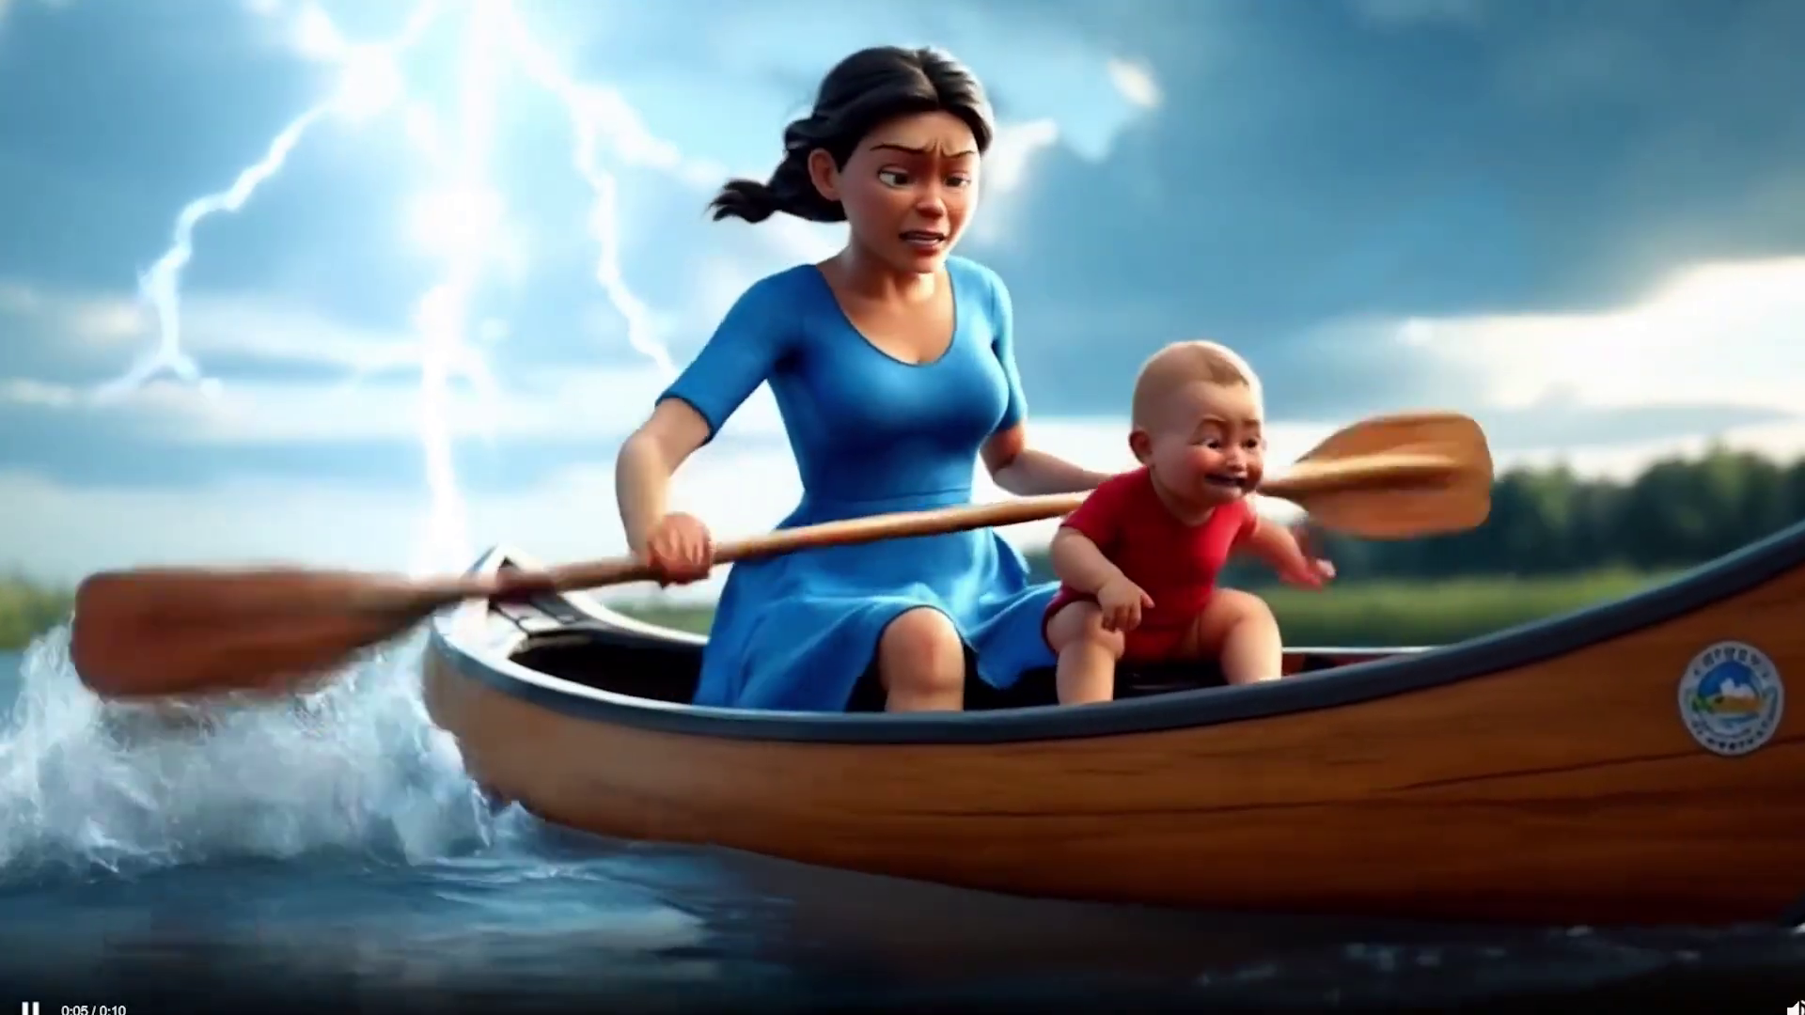
key("Escape")
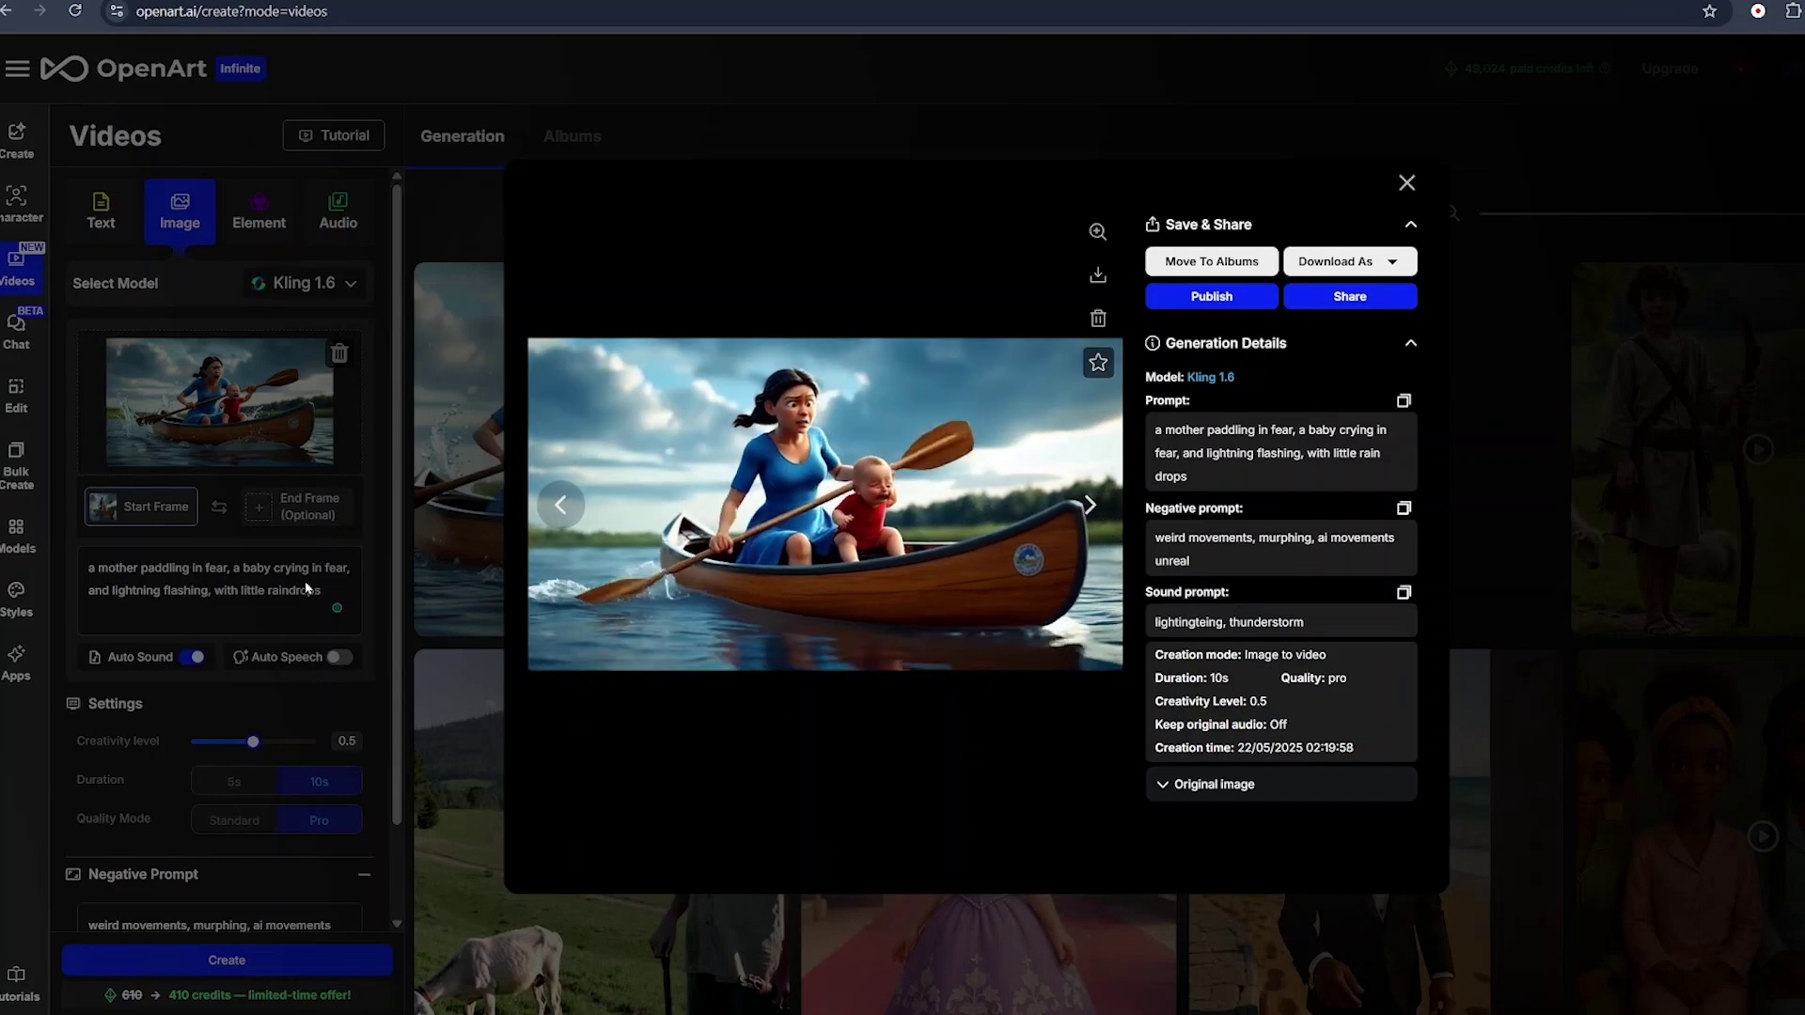
left_click(310, 590)
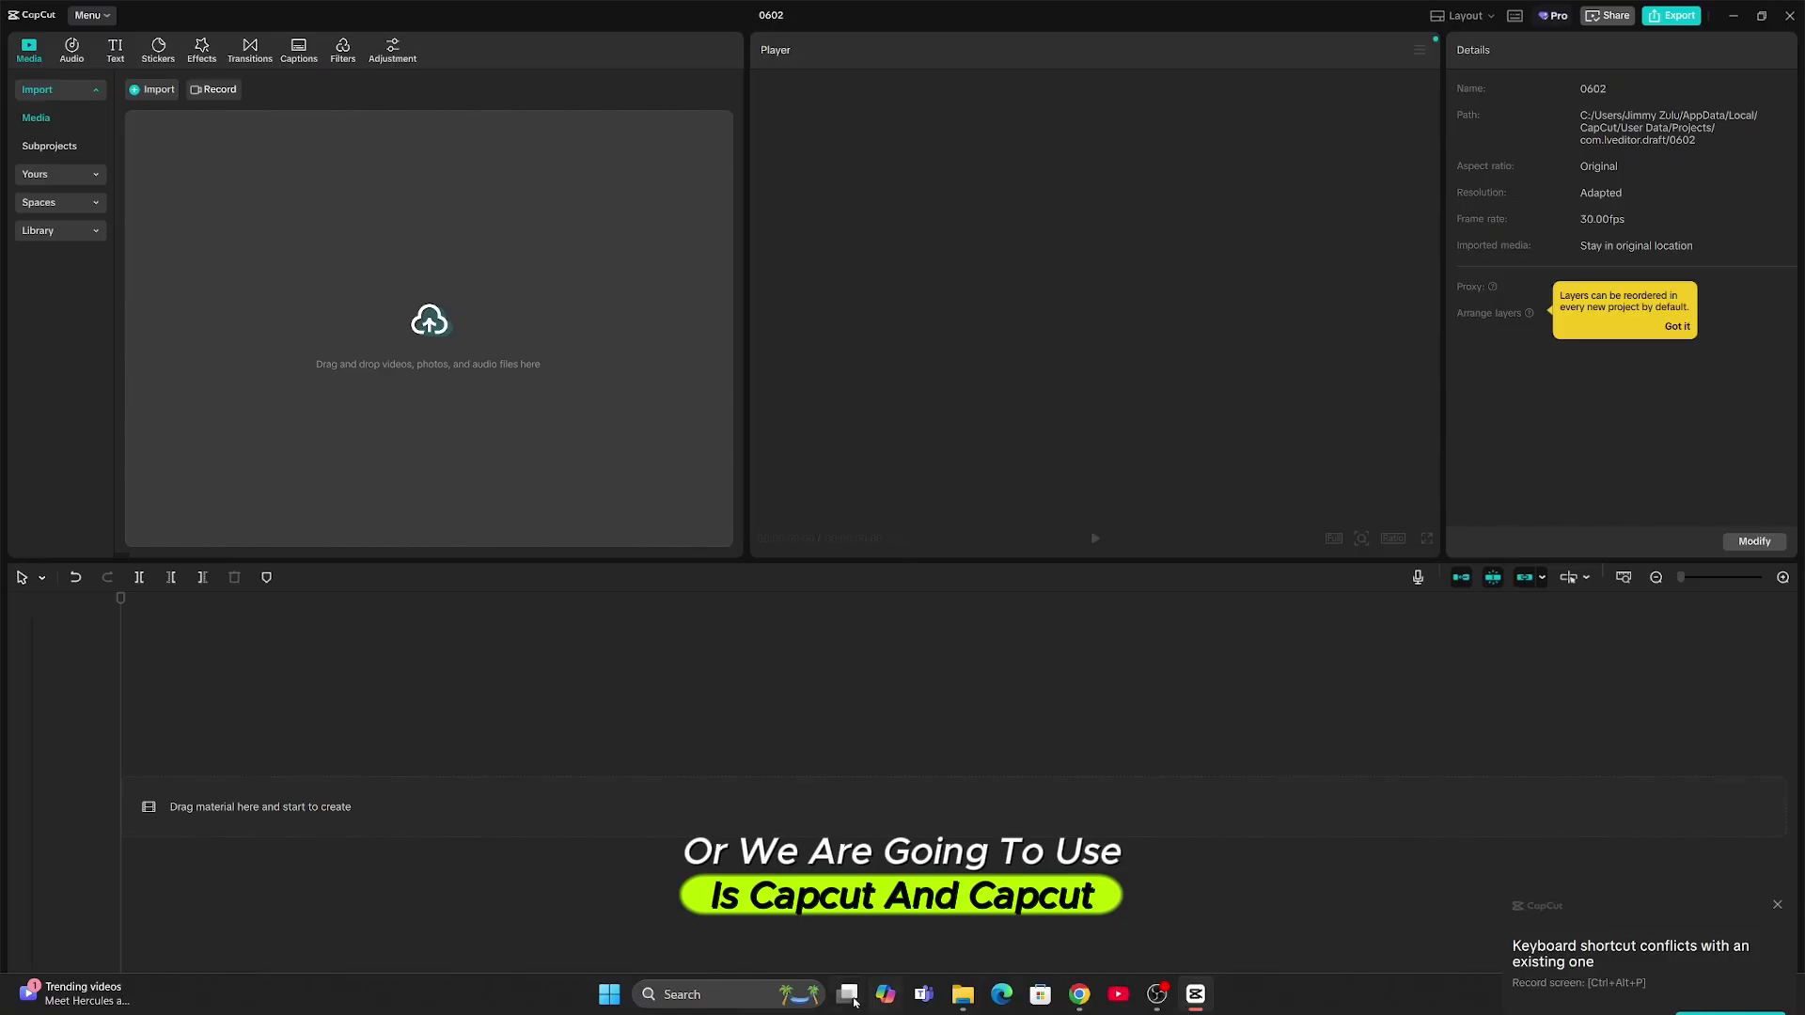
Step: Switch to CapCut, import the generated video clips from the file explorer and place the mother-paddling canoe clip first on the timeline
left_click(962, 993)
left_click_drag(1006, 404, 249, 800)
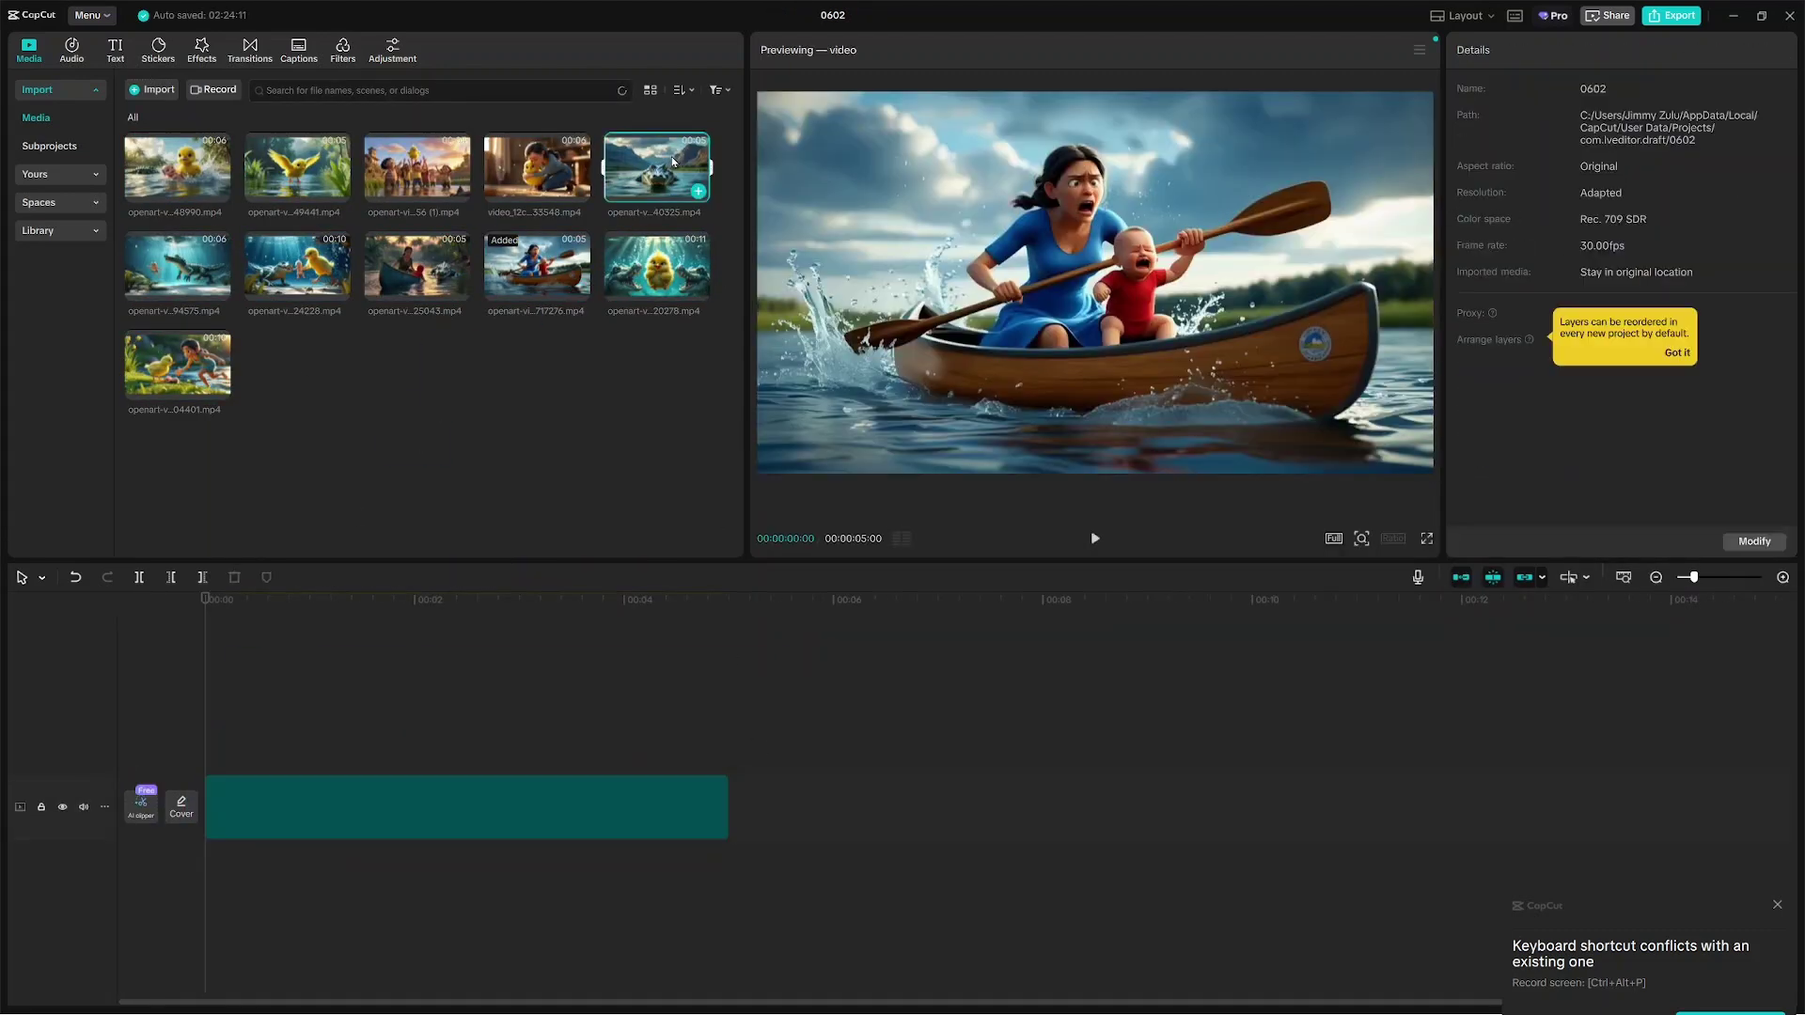
Step: Append the distant canoe, canoe trouble, underwater crocodile, wing-spreading chick and 10-second underwater chick clips to the timeline in that order
left_click_drag(656, 167, 738, 813)
left_click_drag(417, 266, 1472, 813)
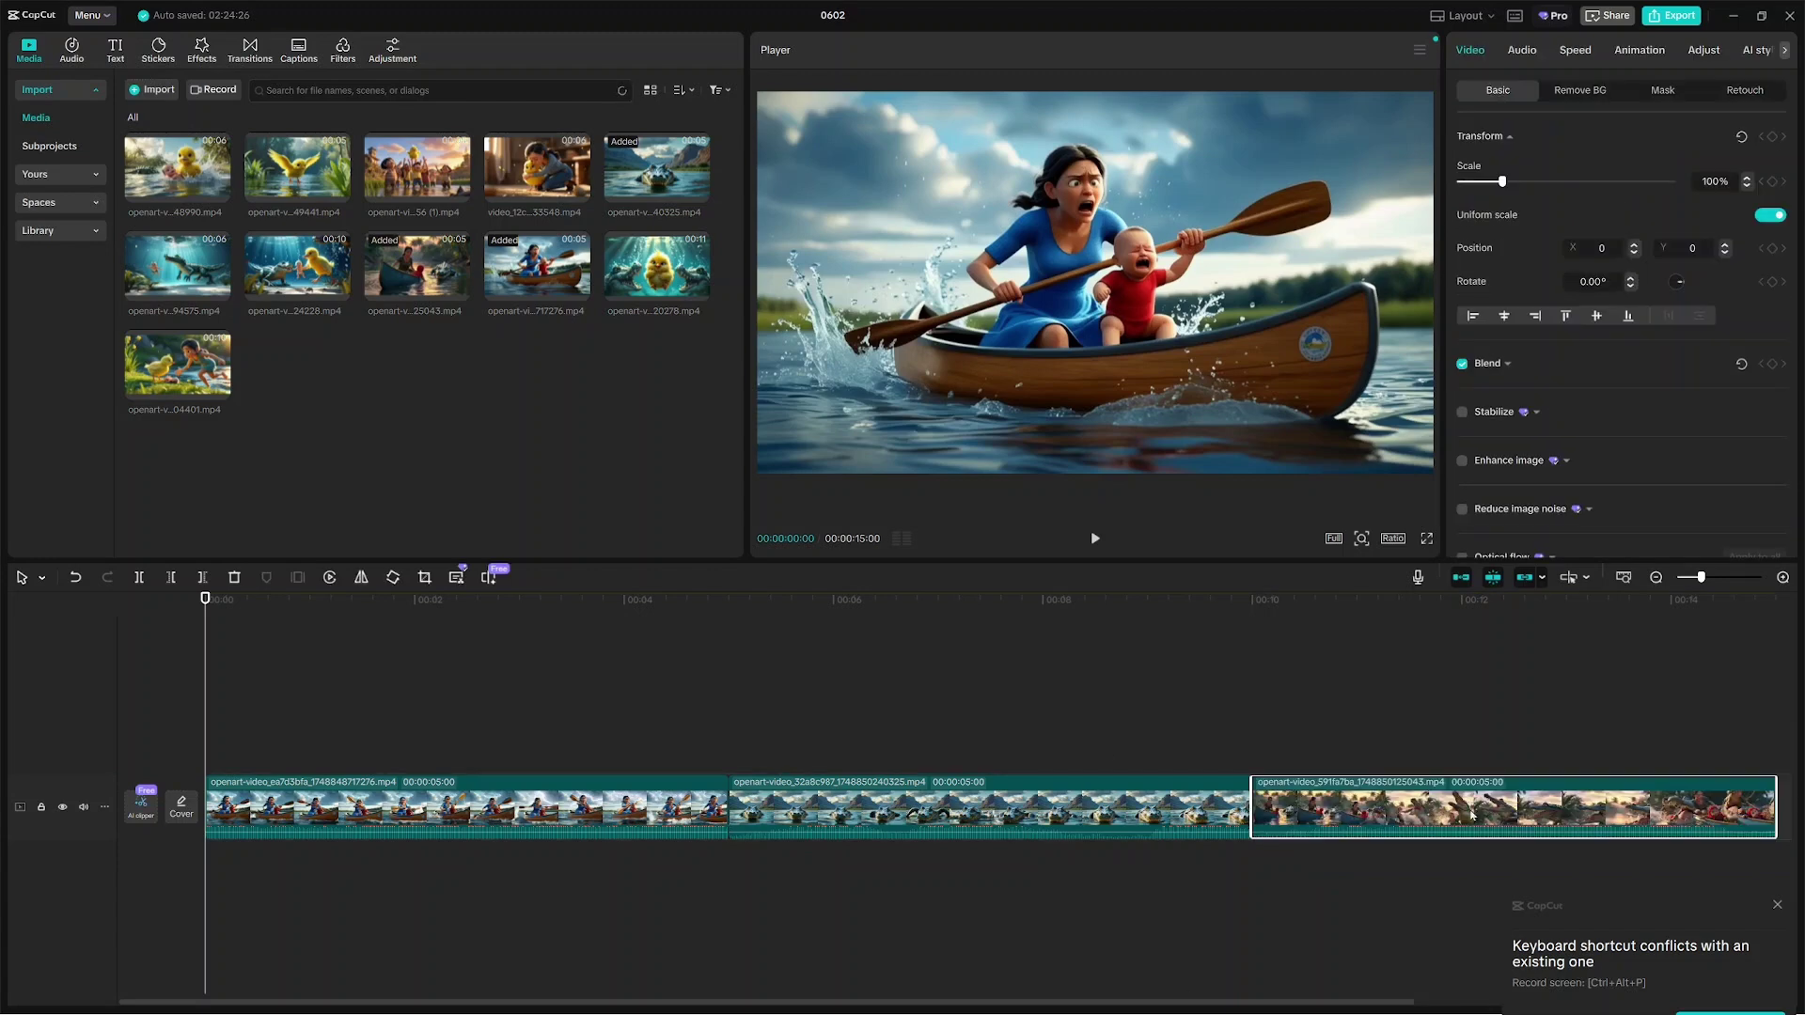
left_click_drag(1713, 580, 1684, 578)
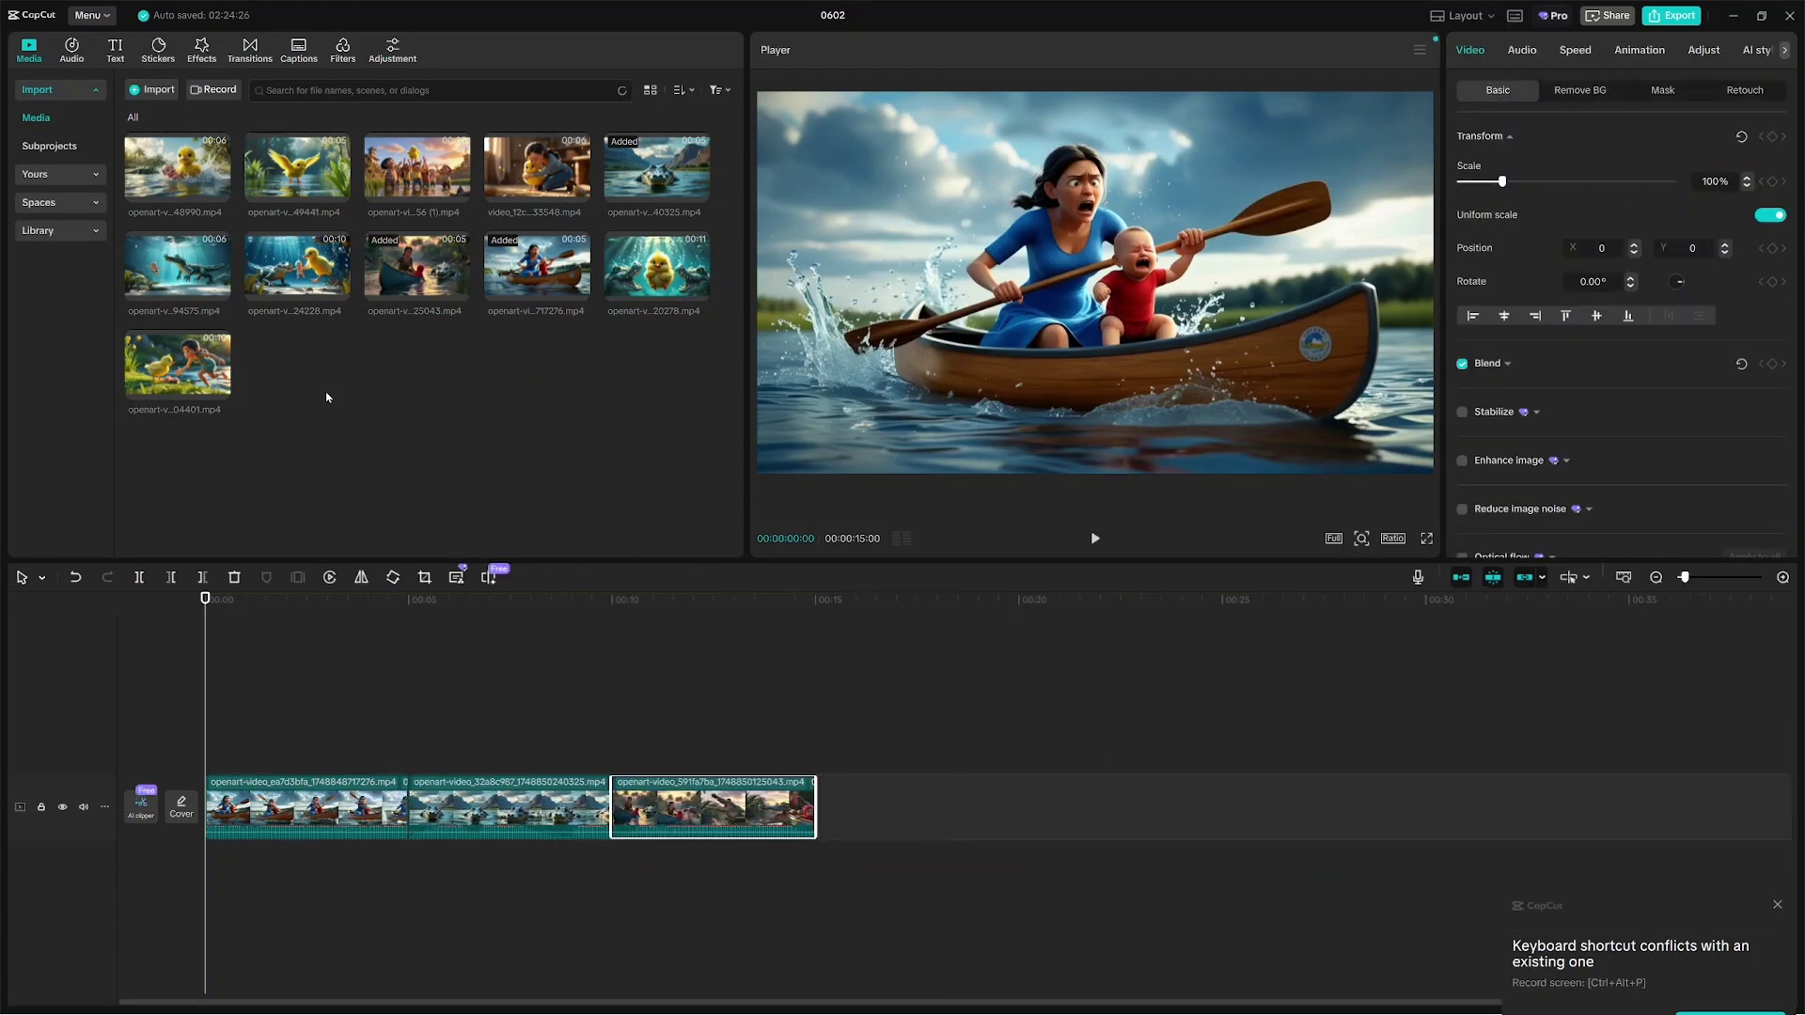
left_click_drag(176, 266, 902, 807)
left_click_drag(297, 170, 940, 806)
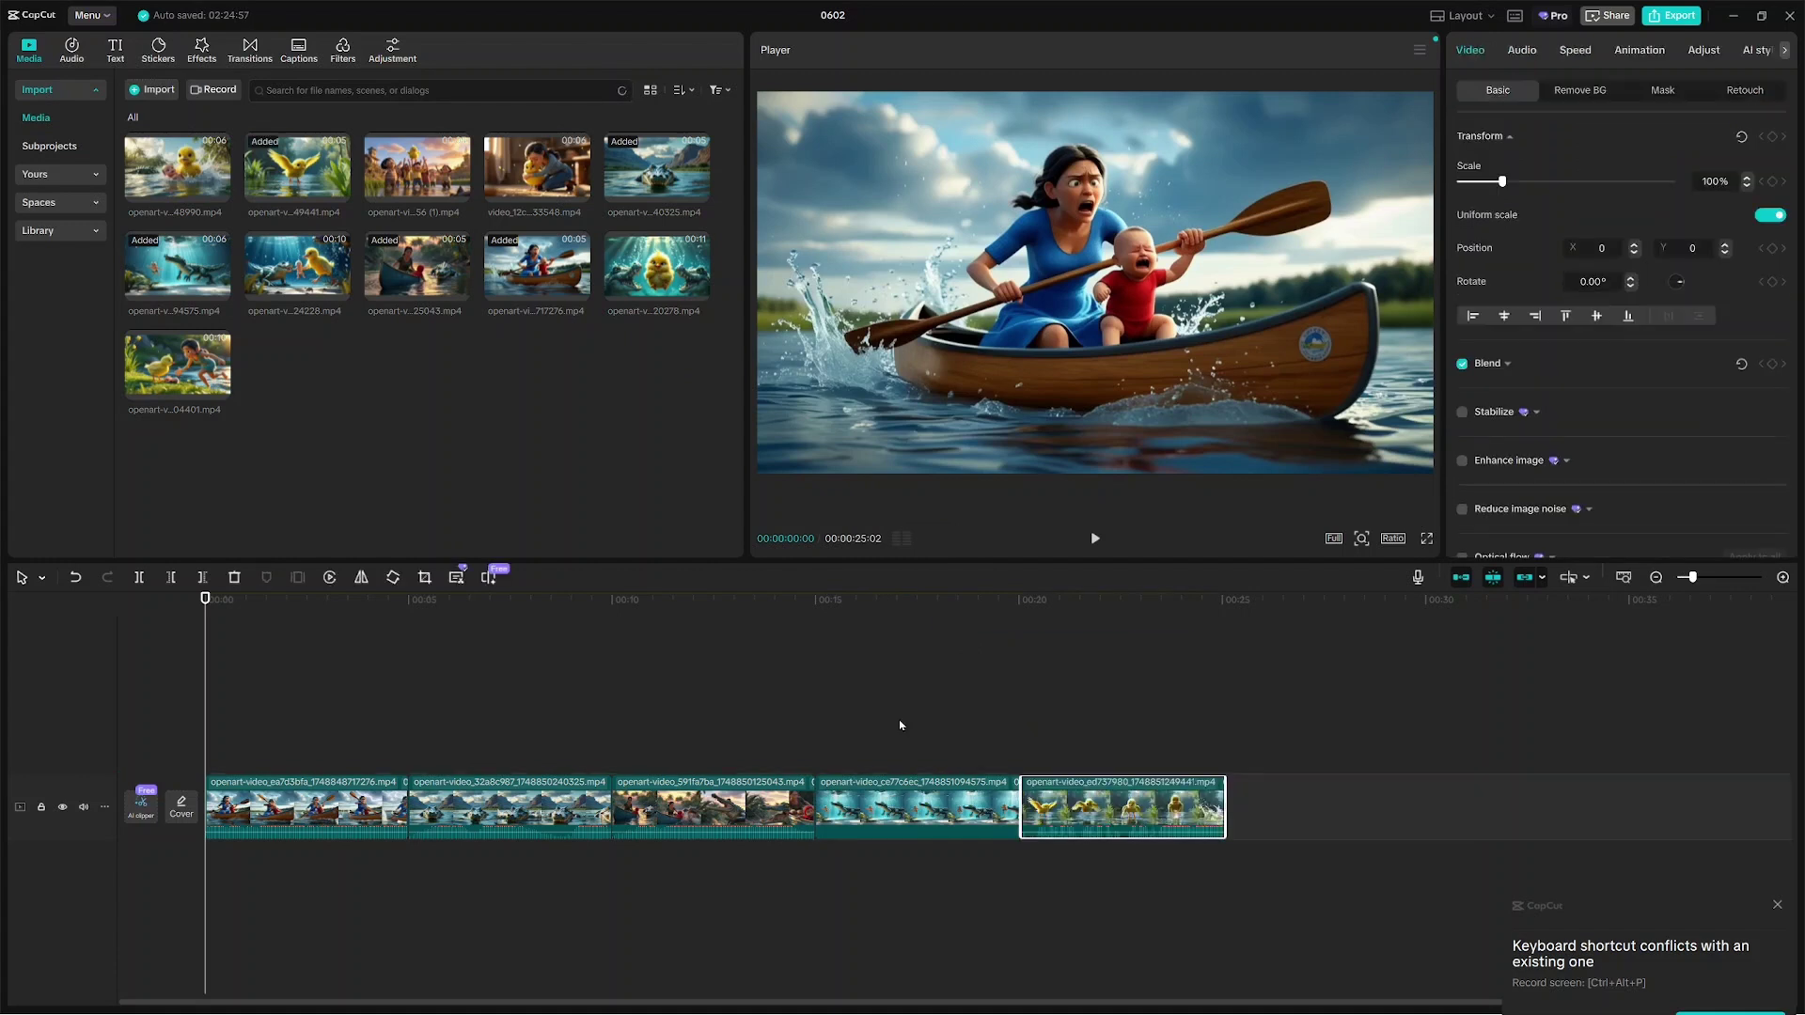
left_click_drag(281, 264, 1410, 806)
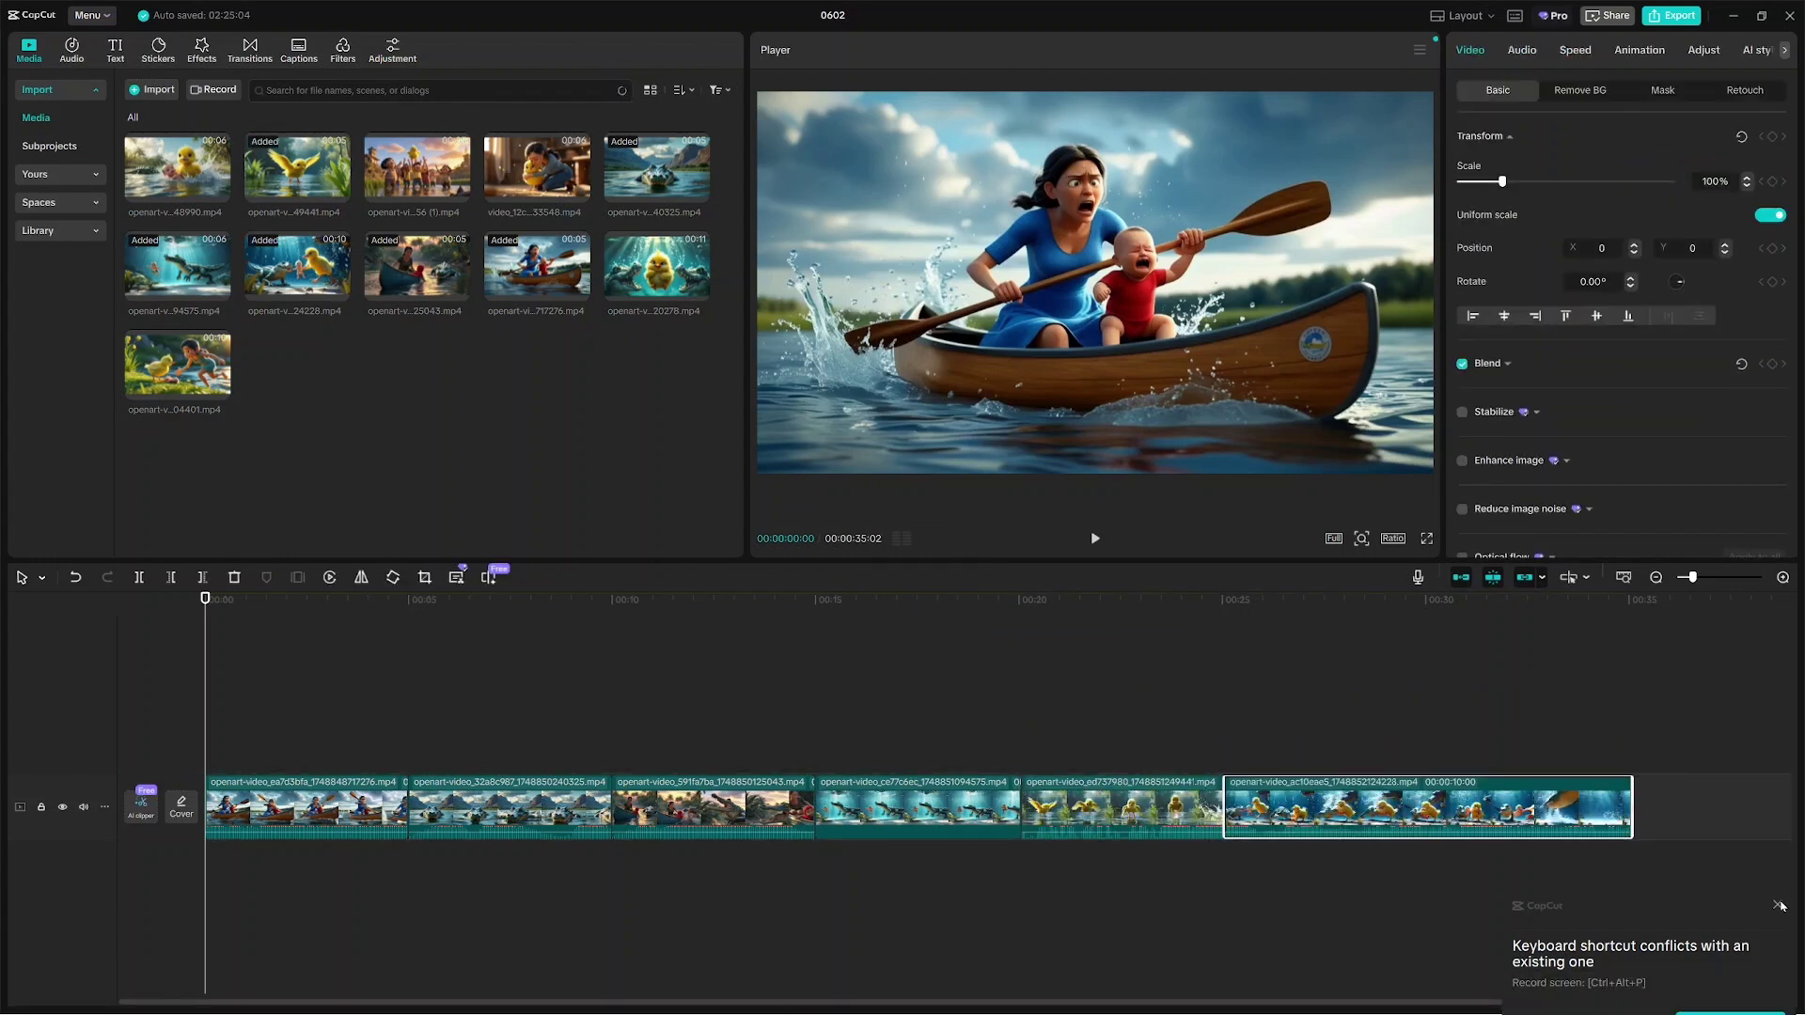
Step: Add the remaining chick, chick-and-baby, mother's hug and animals clips, inserting the glowing underwater chick clip before the chick-and-baby clip on the grass
left_click_drag(1276, 993, 1676, 996)
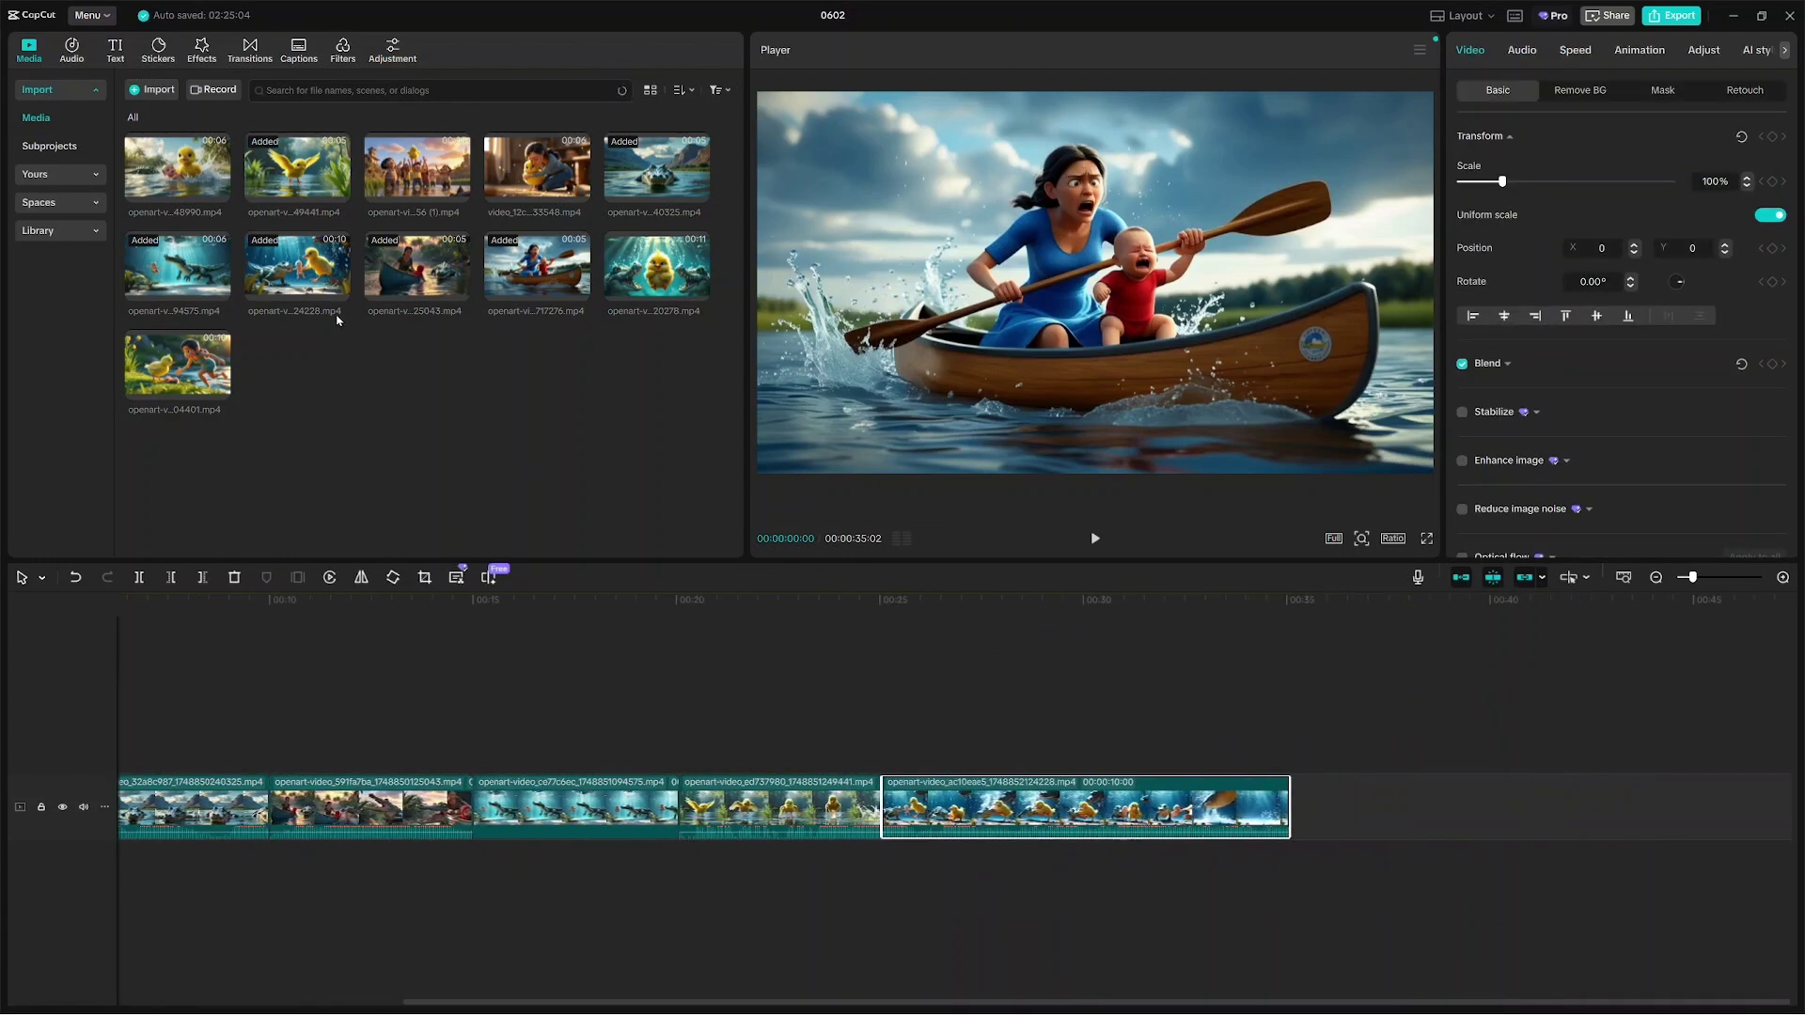
left_click_drag(177, 169, 1335, 818)
left_click(218, 388)
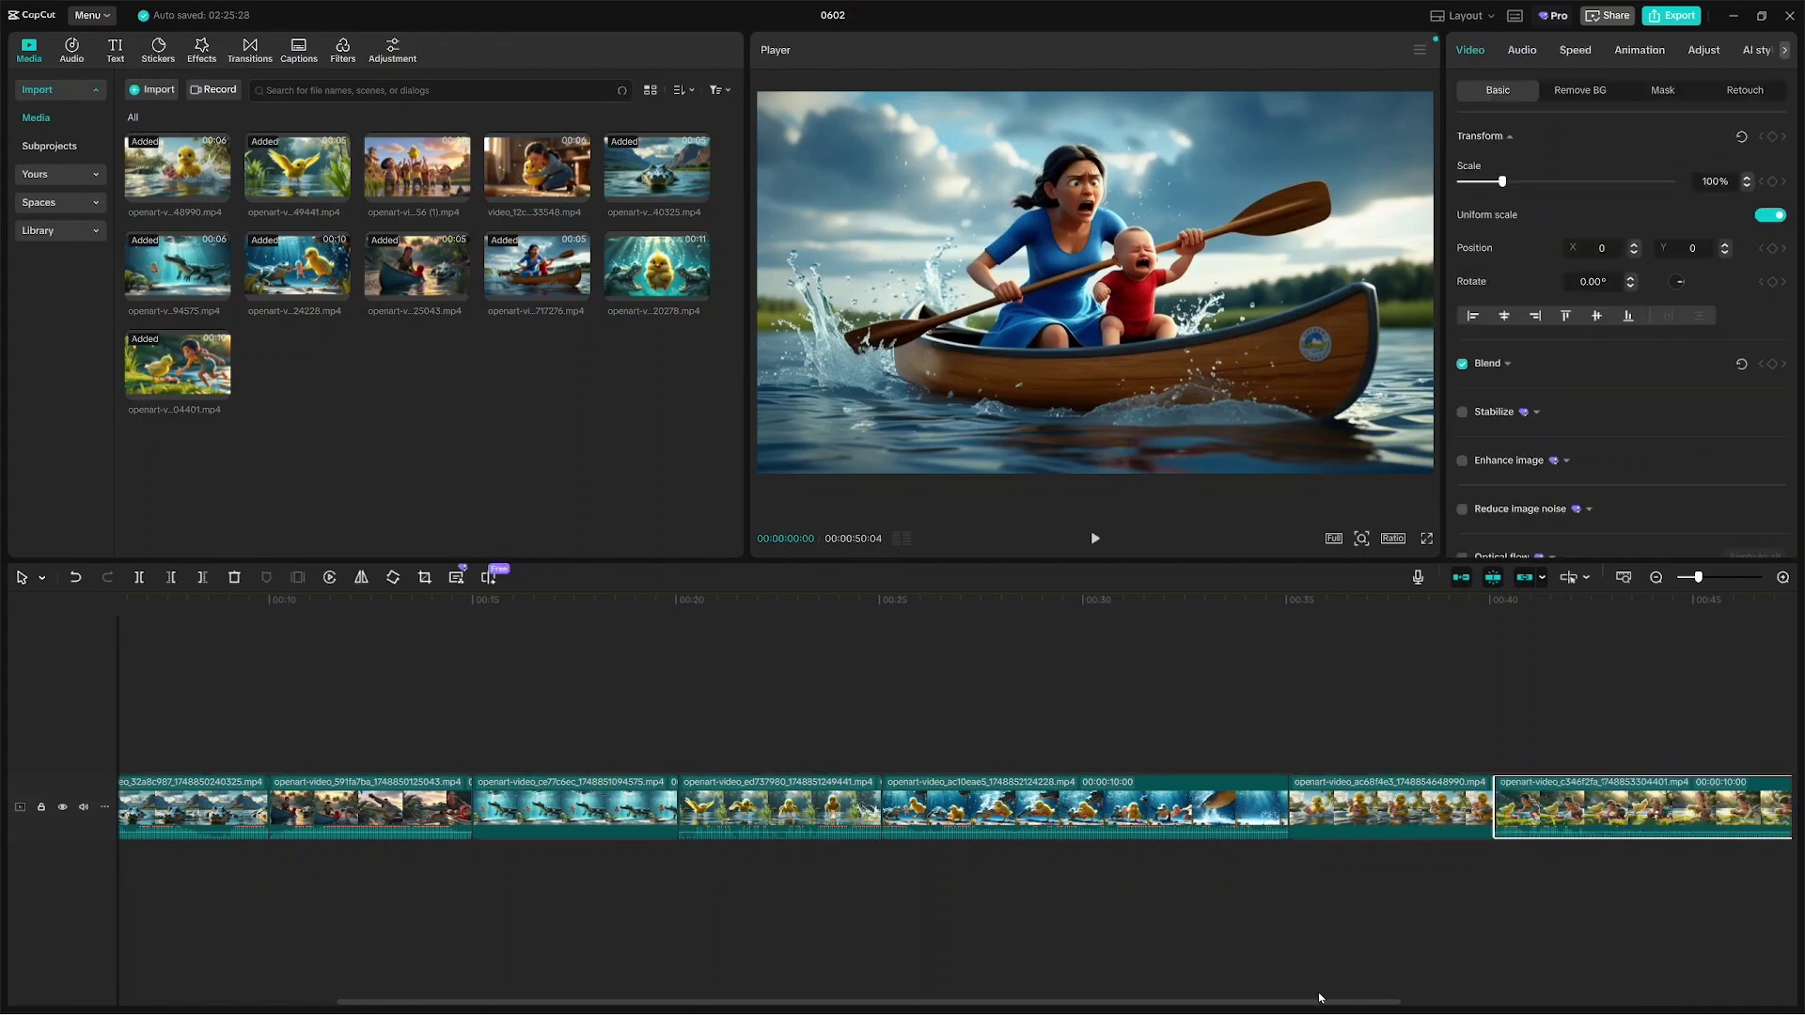
left_click_drag(537, 169, 1389, 808)
left_click_drag(656, 268, 963, 810)
left_click_drag(846, 1004, 1203, 1004)
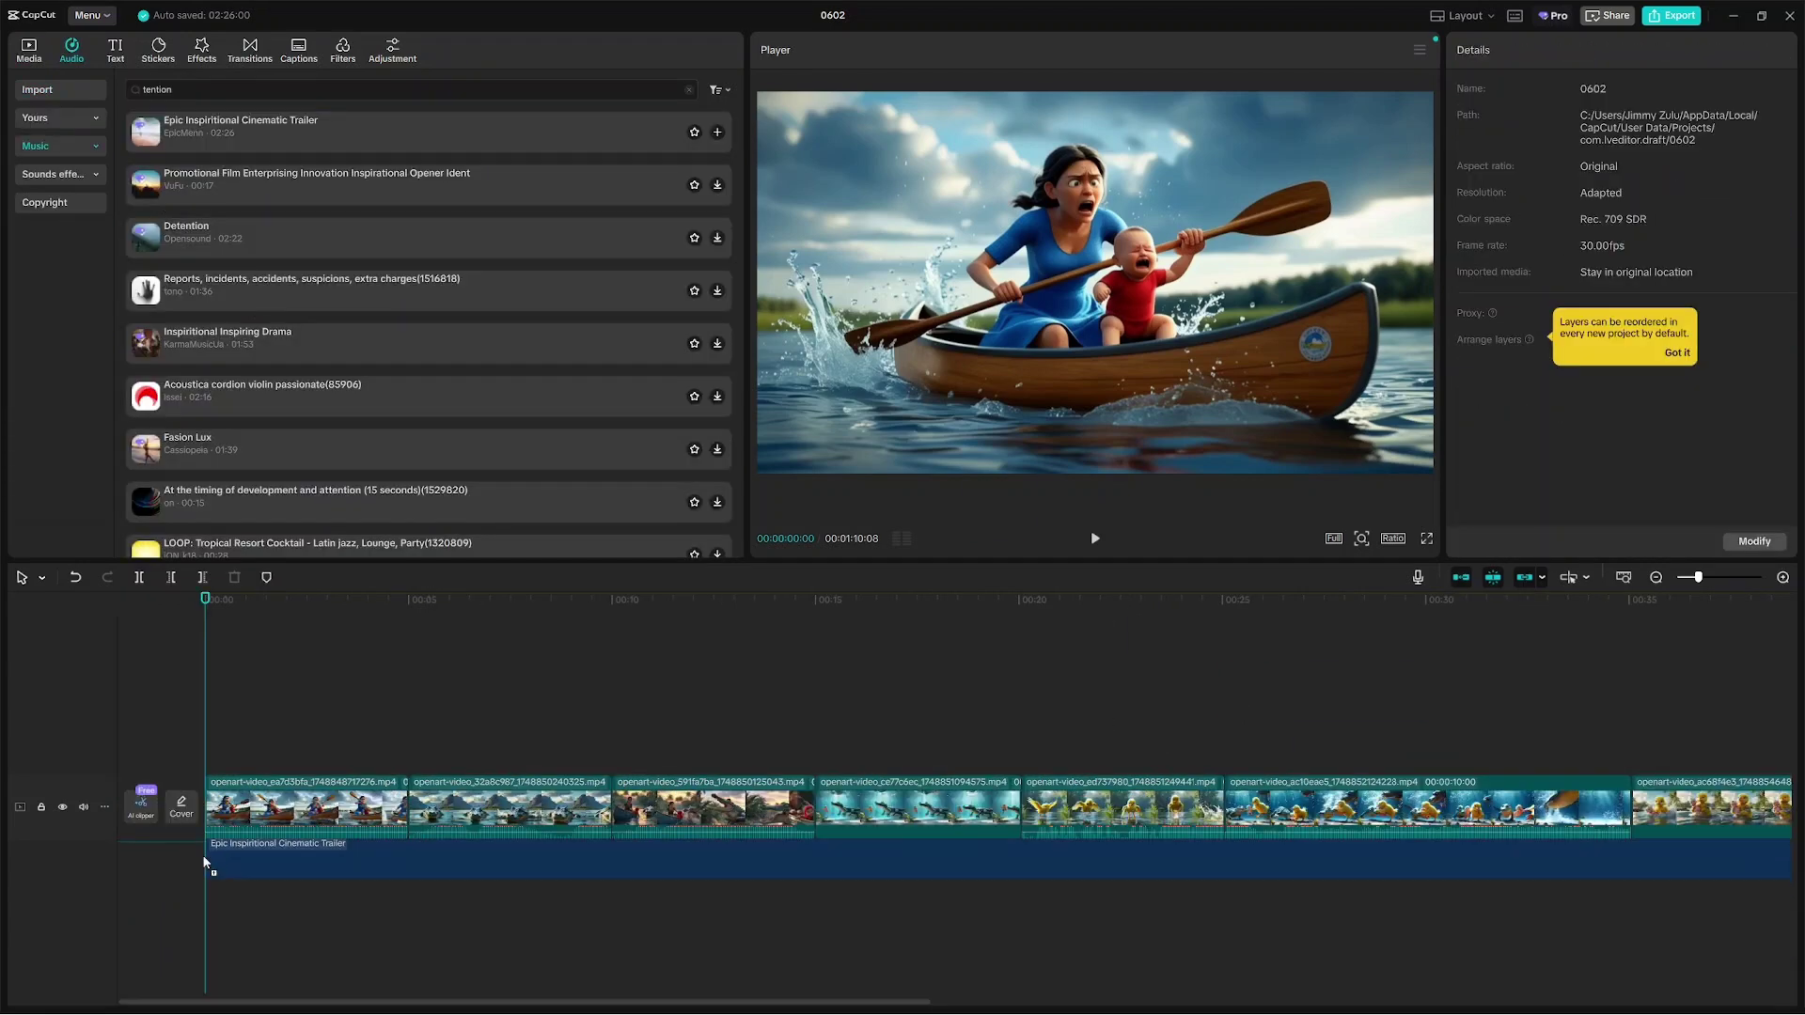
Step: Place the Epic Inspiritional Cinematic Trailer music at the timeline's start and cut it off at the end of the last video clip
left_click_drag(204, 862, 206, 862)
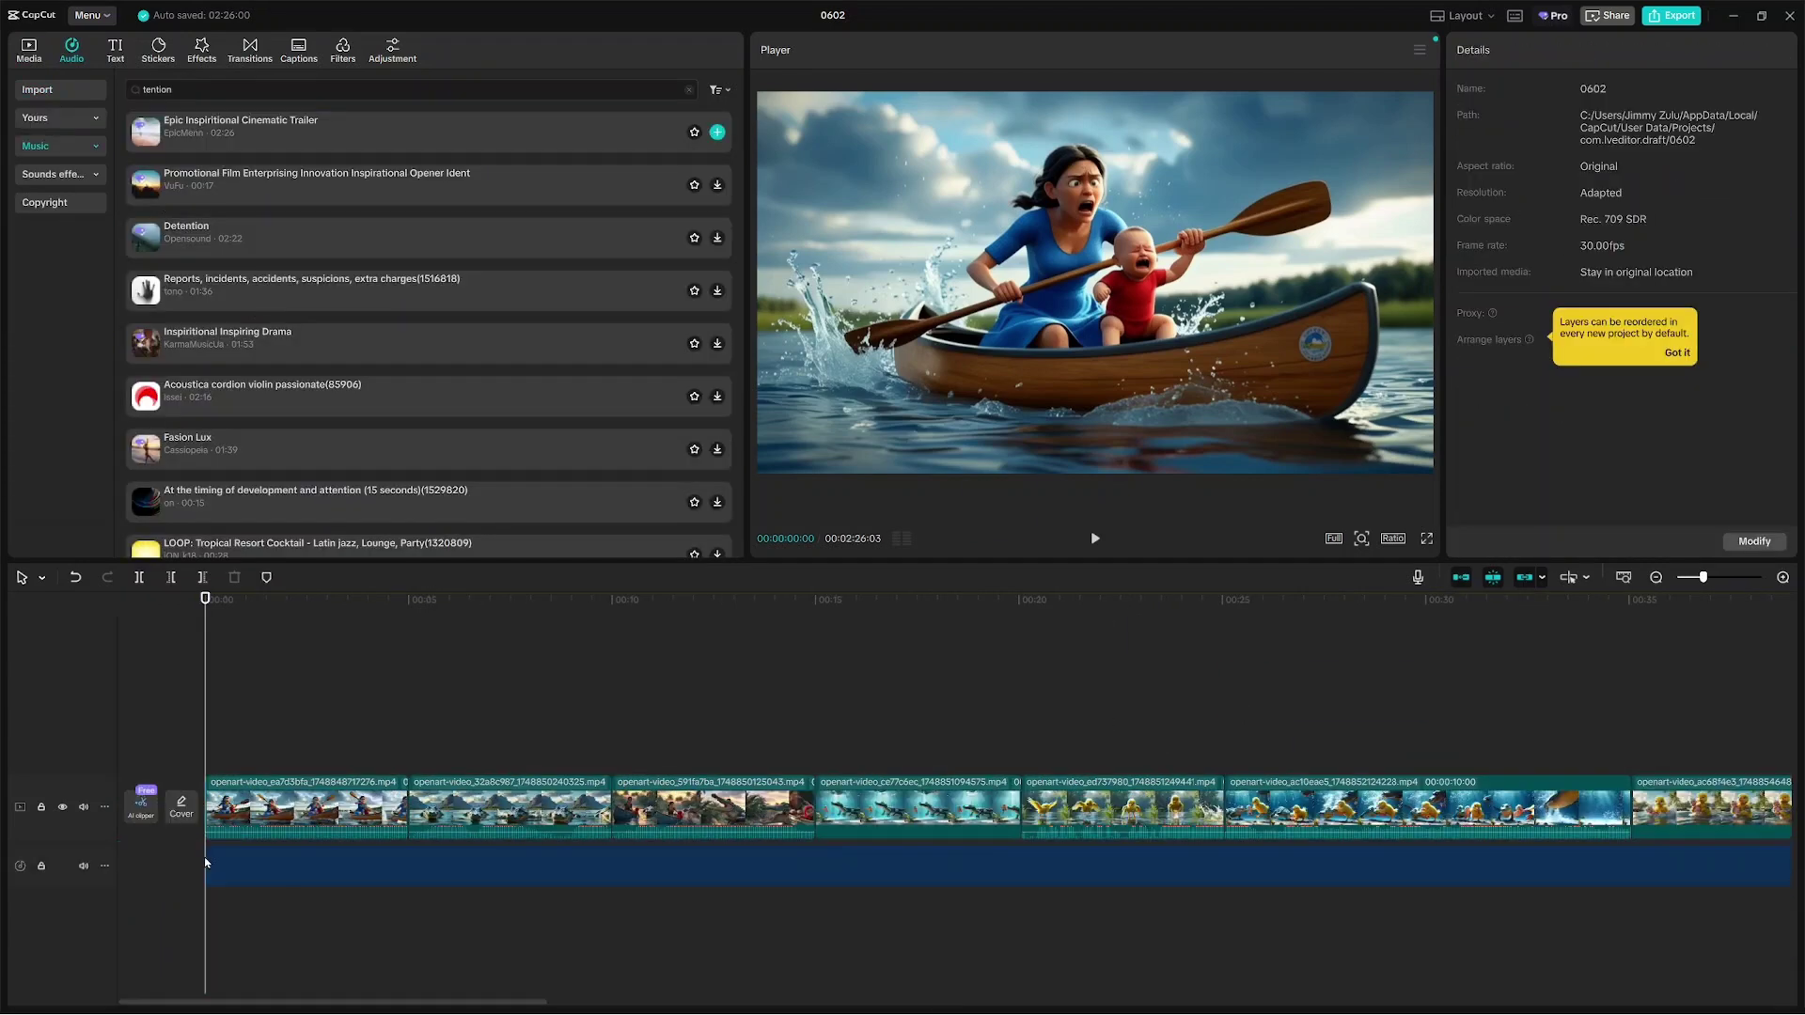
left_click_drag(334, 1004, 950, 1004)
left_click(679, 831)
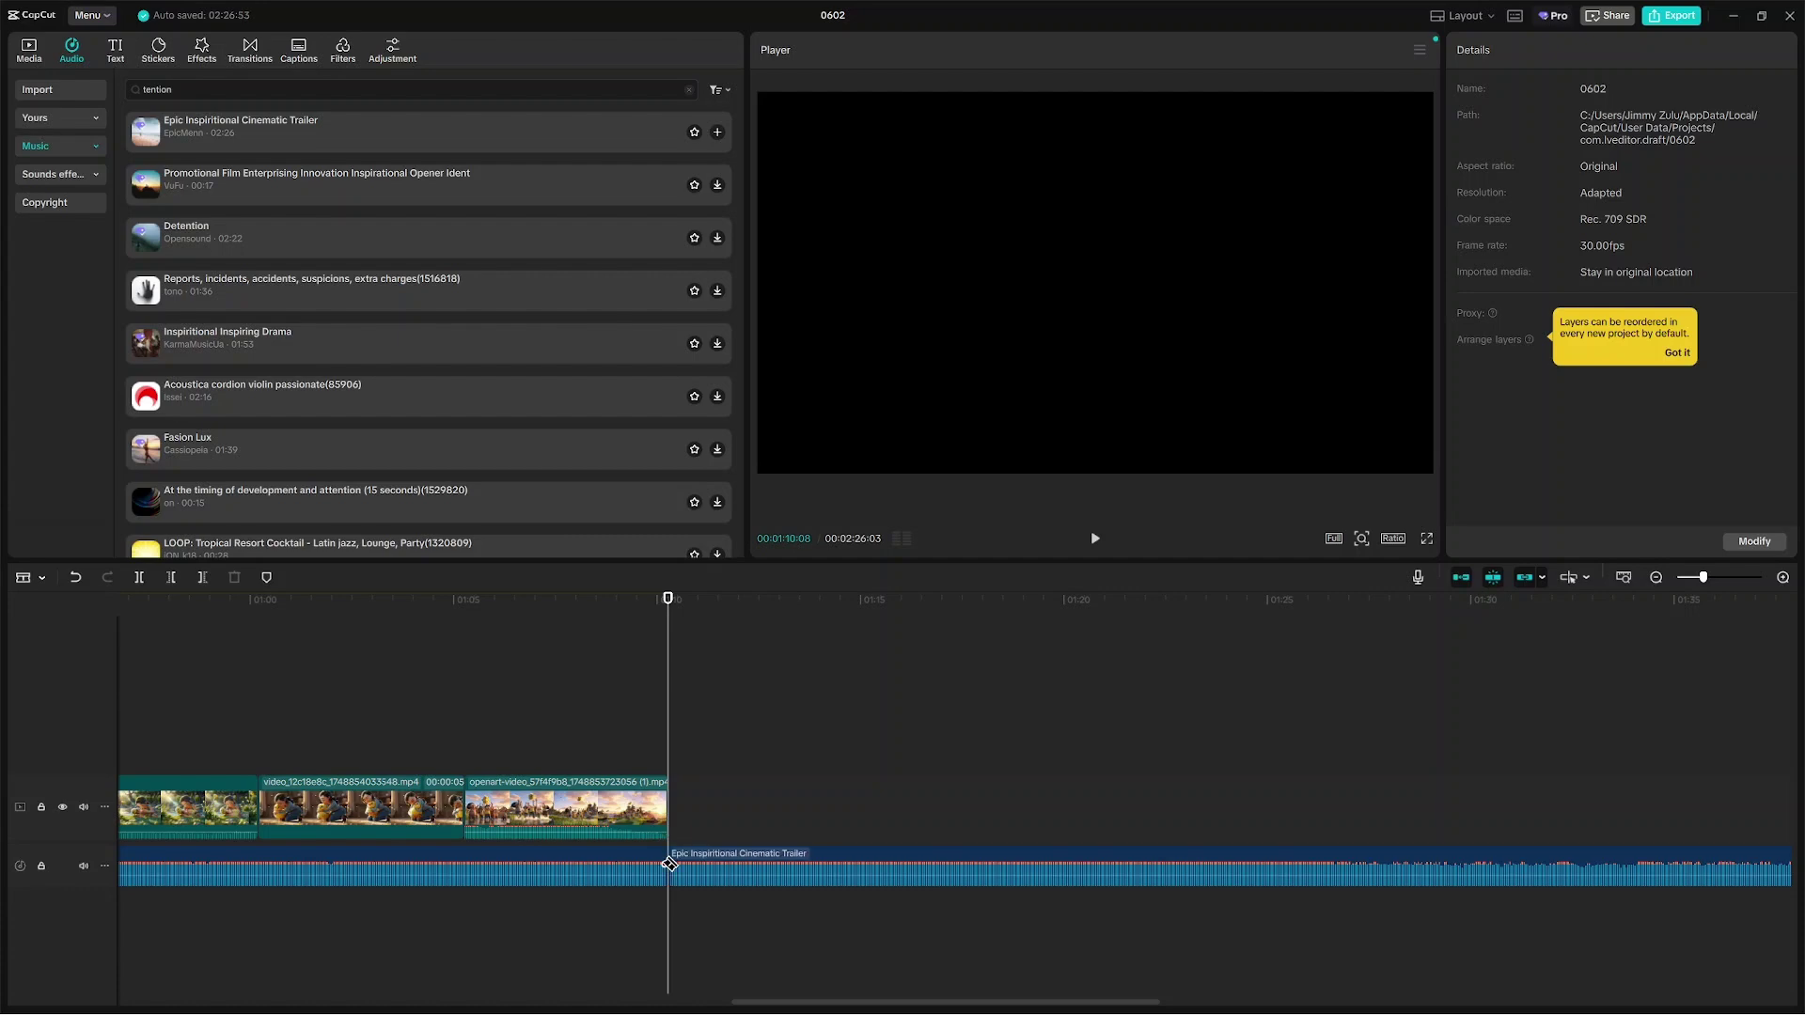
left_click(669, 863)
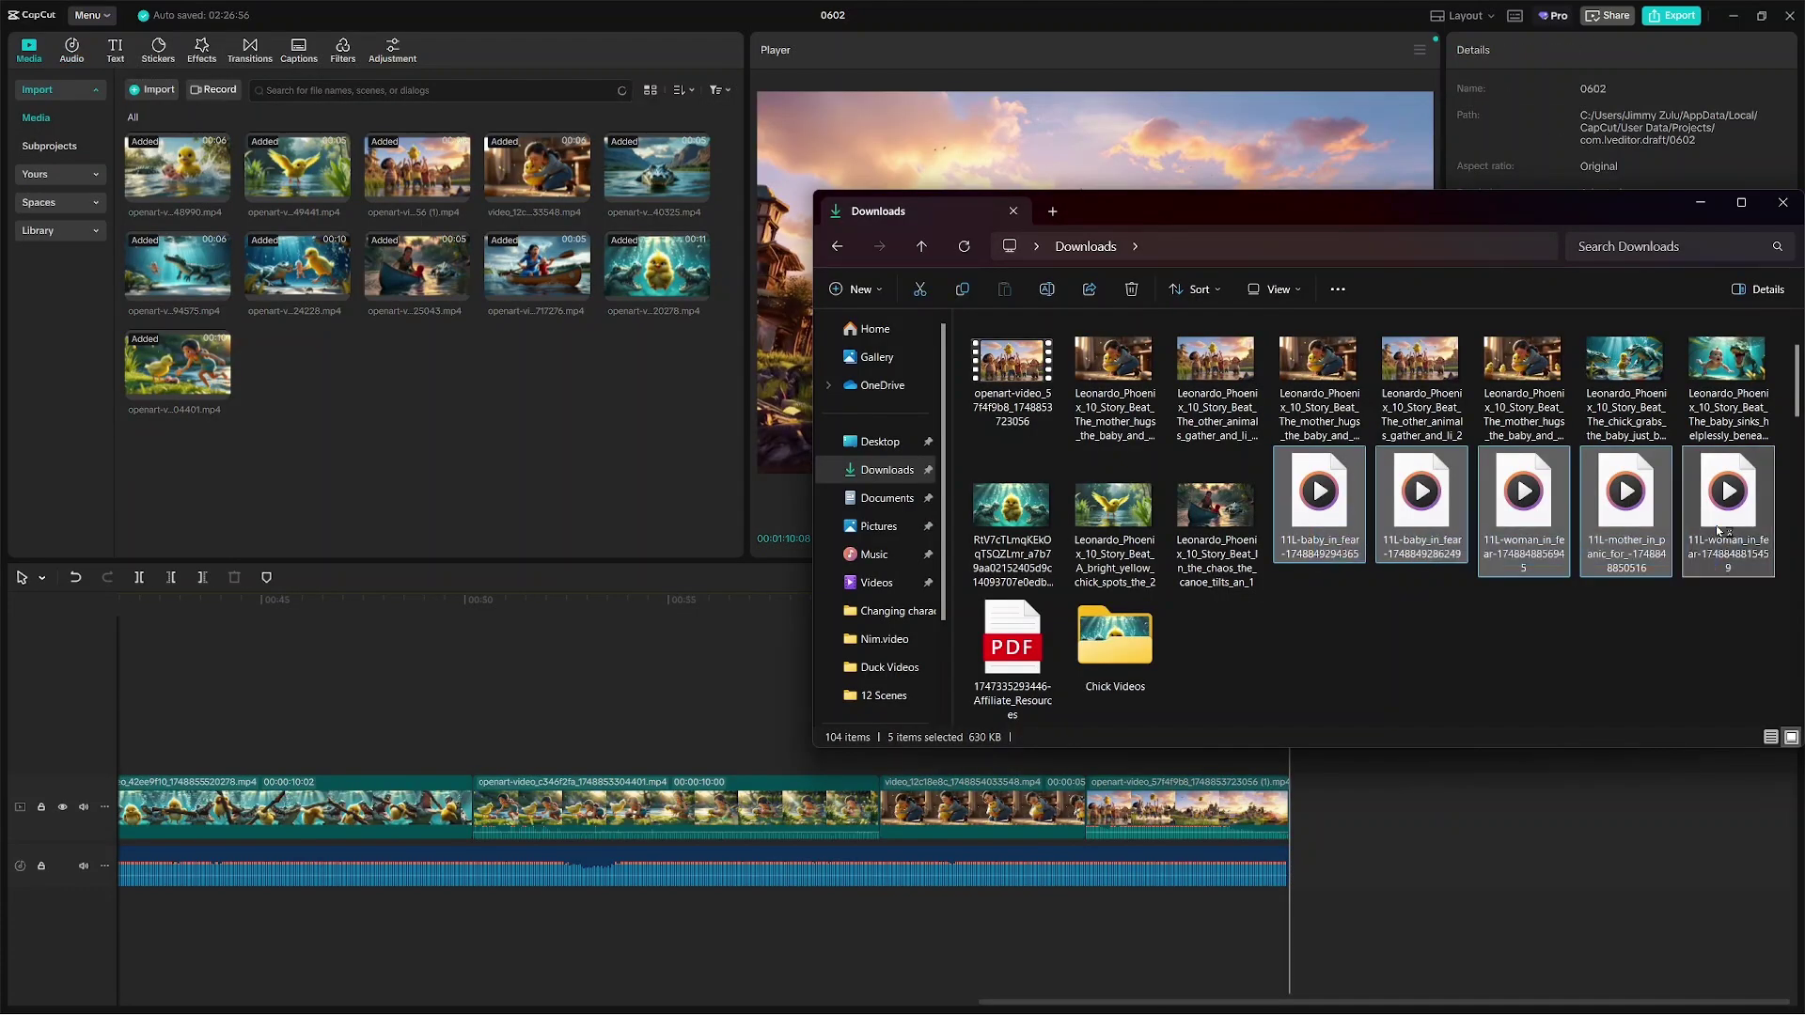
Step: Import the five 11L baby, woman and mother sound files from the Downloads folder into the project media
left_click(1507, 503)
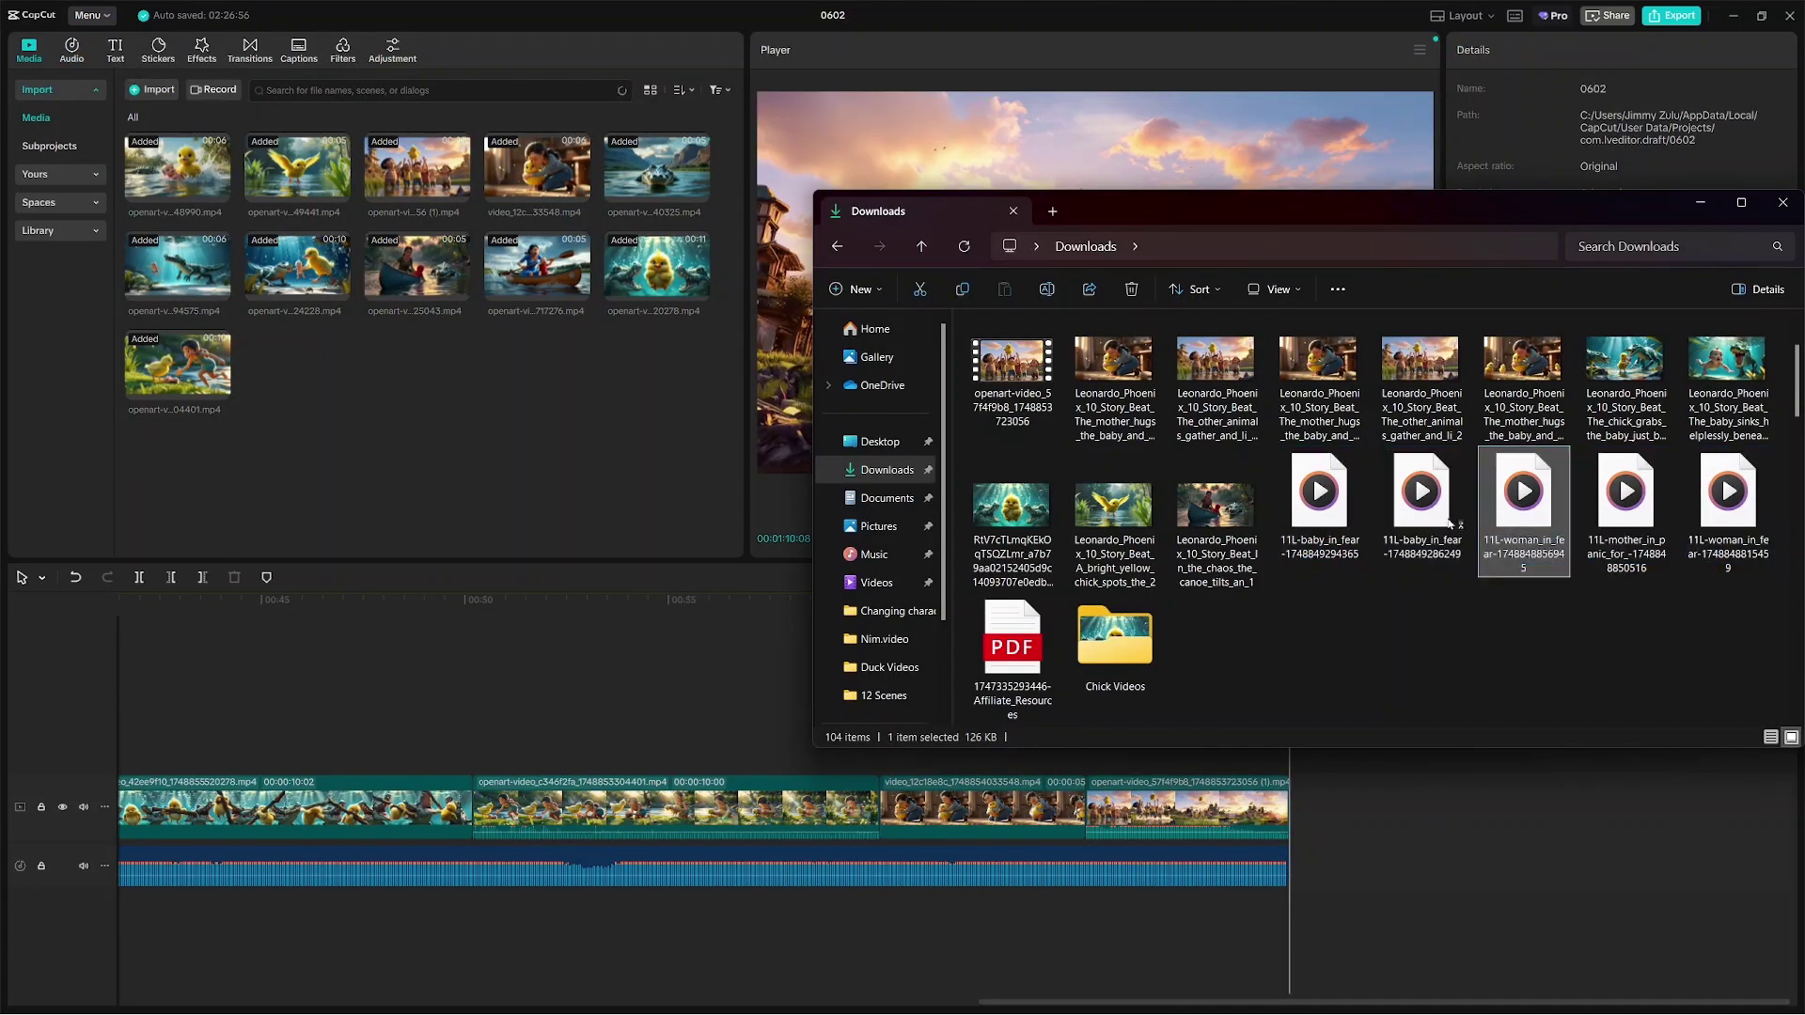
left_click_drag(1304, 582, 1729, 526)
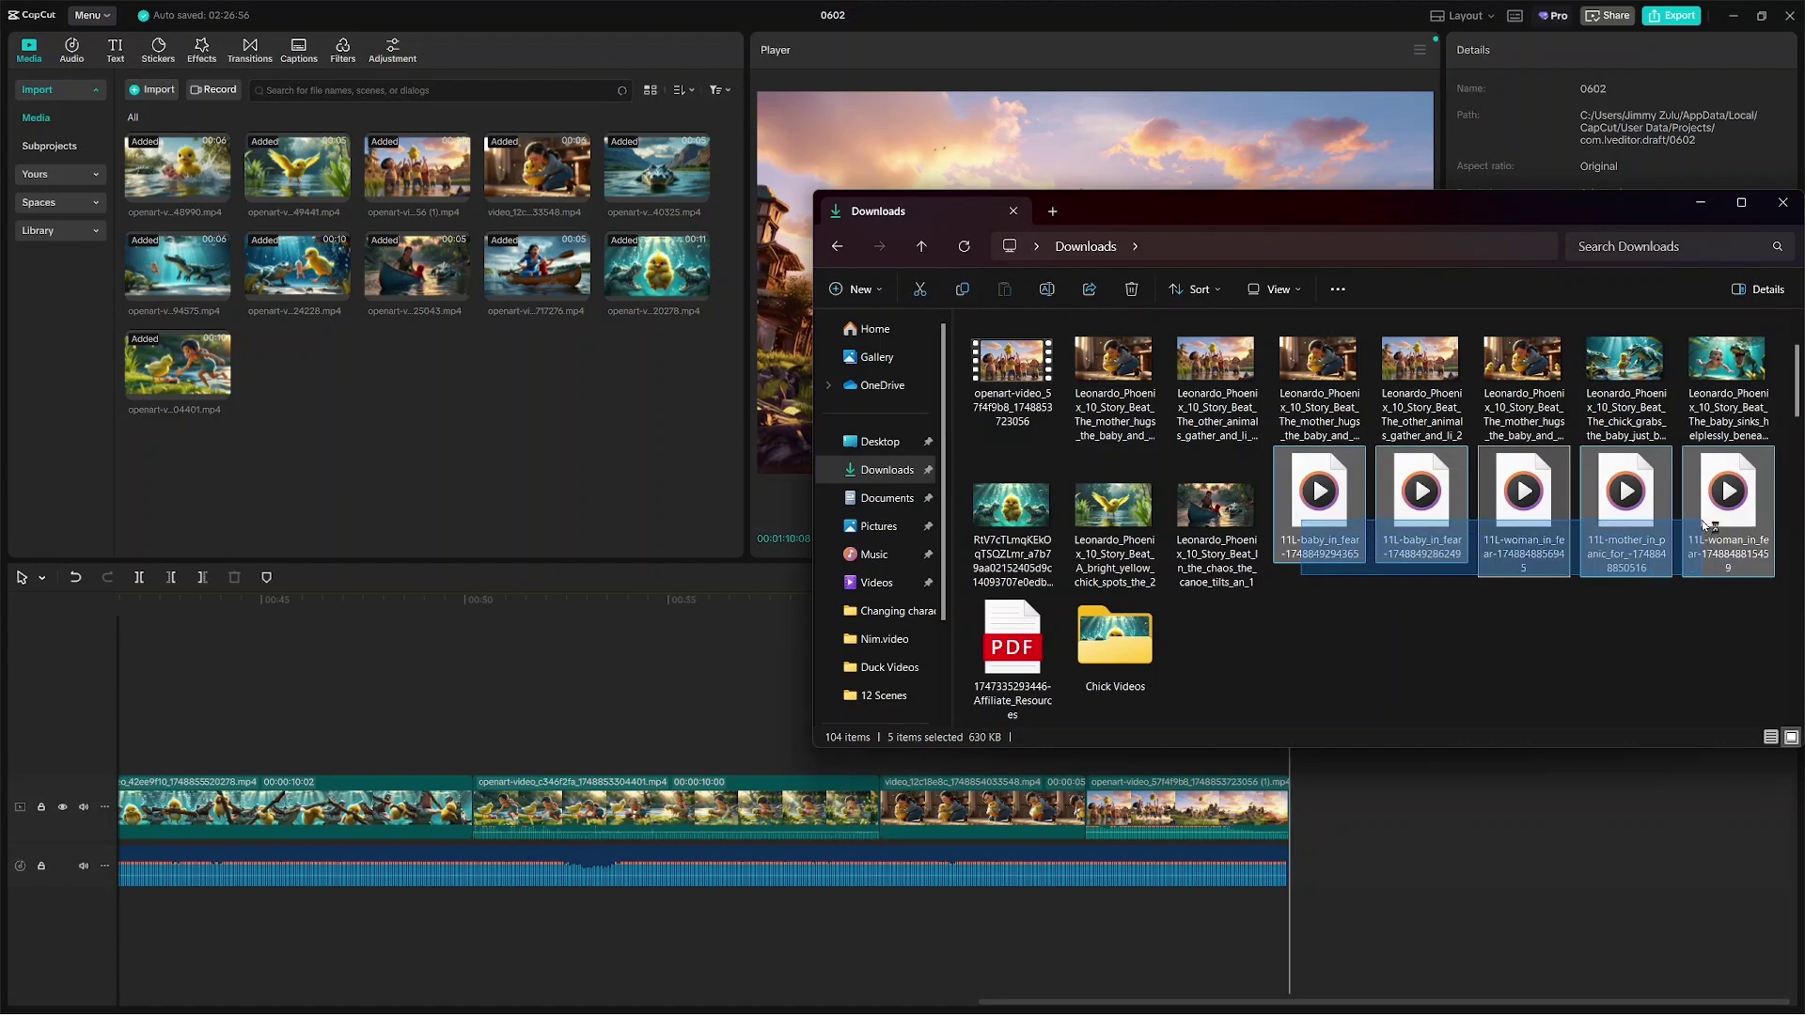
left_click_drag(1626, 507, 427, 378)
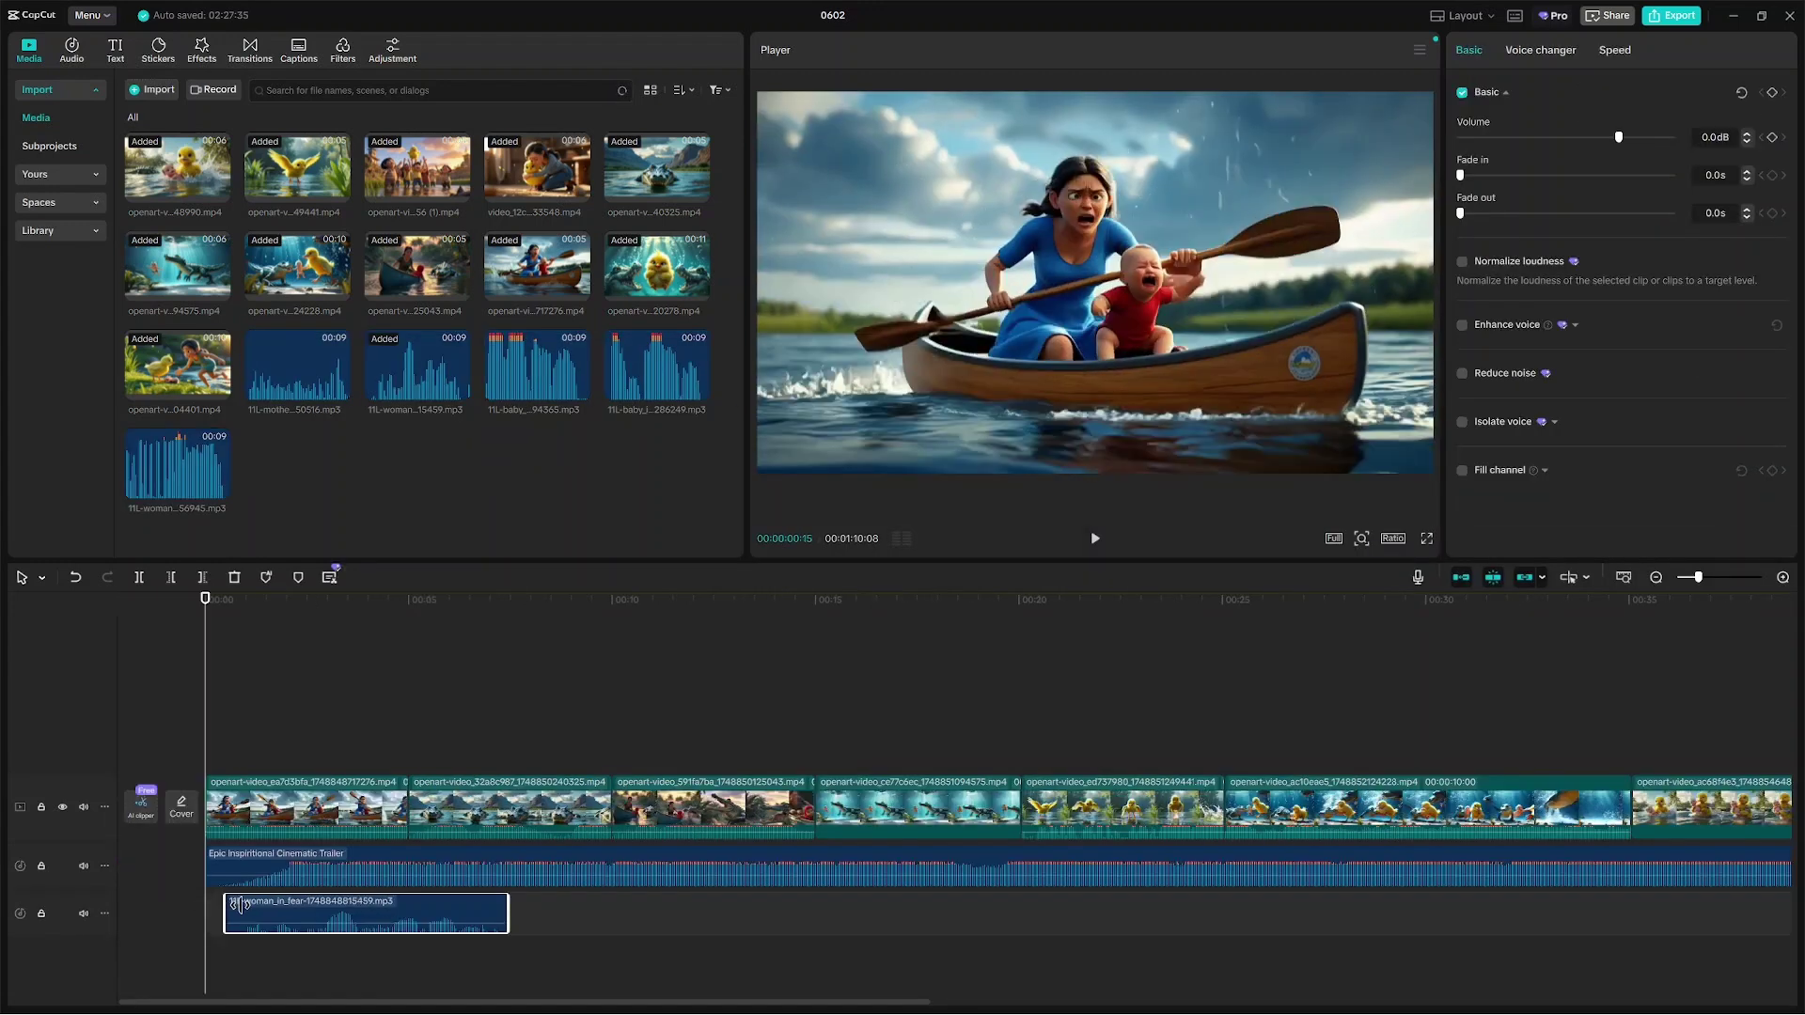
Step: Align the woman-in-fear sound with the start of the timeline and add a baby-in-fear sound on the track beneath it
left_click_drag(239, 904, 237, 921)
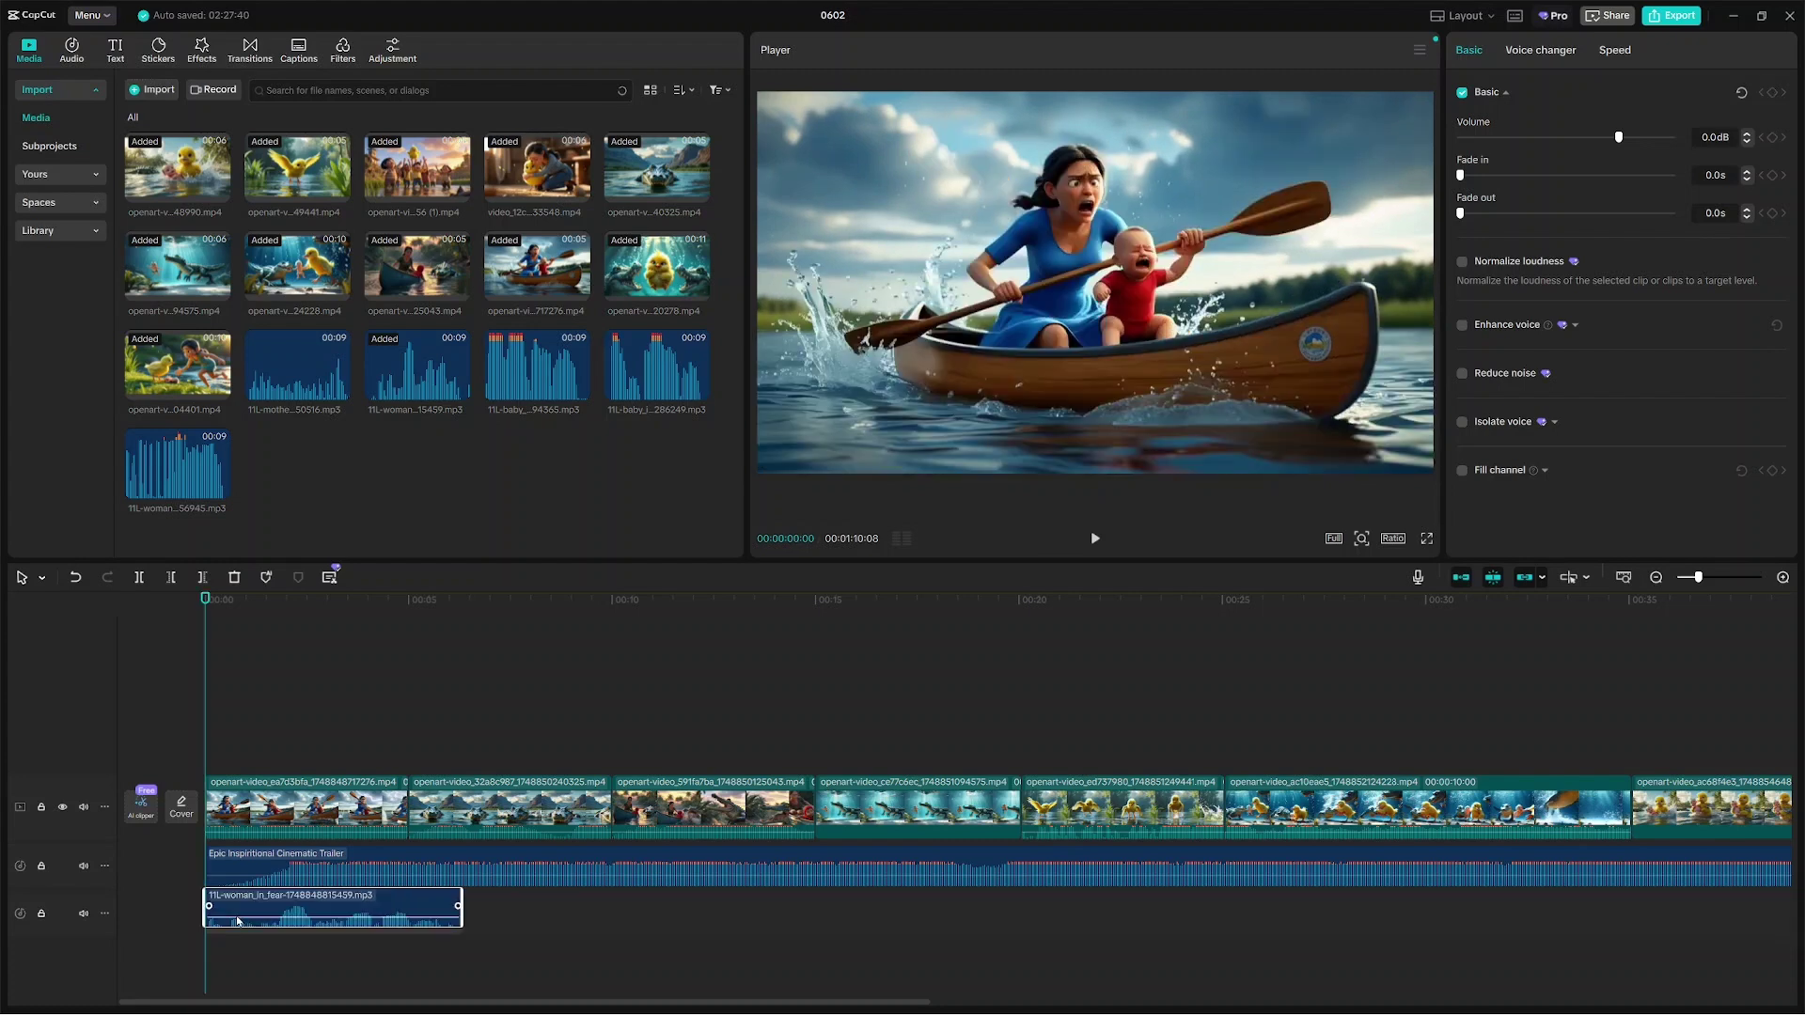
left_click_drag(536, 376, 294, 983)
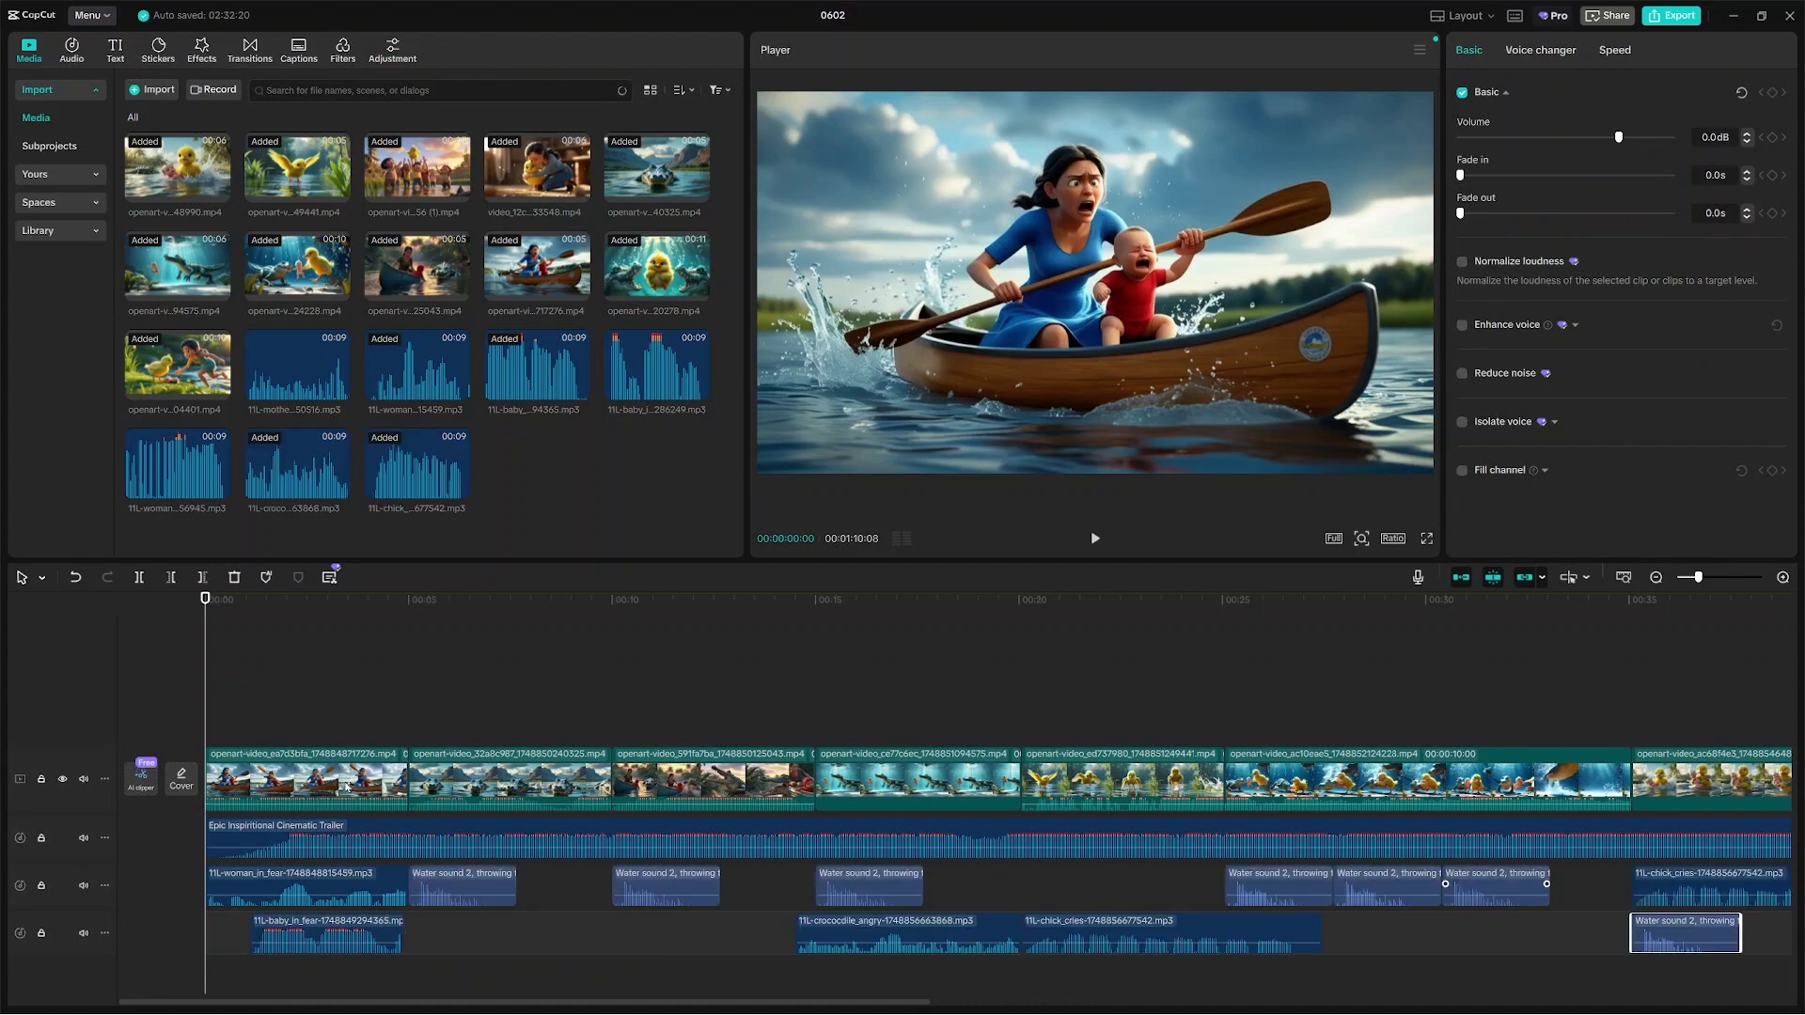
Step: Apply the Zoom 1 entrance animation to the first canoe clip
left_click(306, 780)
left_click(1637, 51)
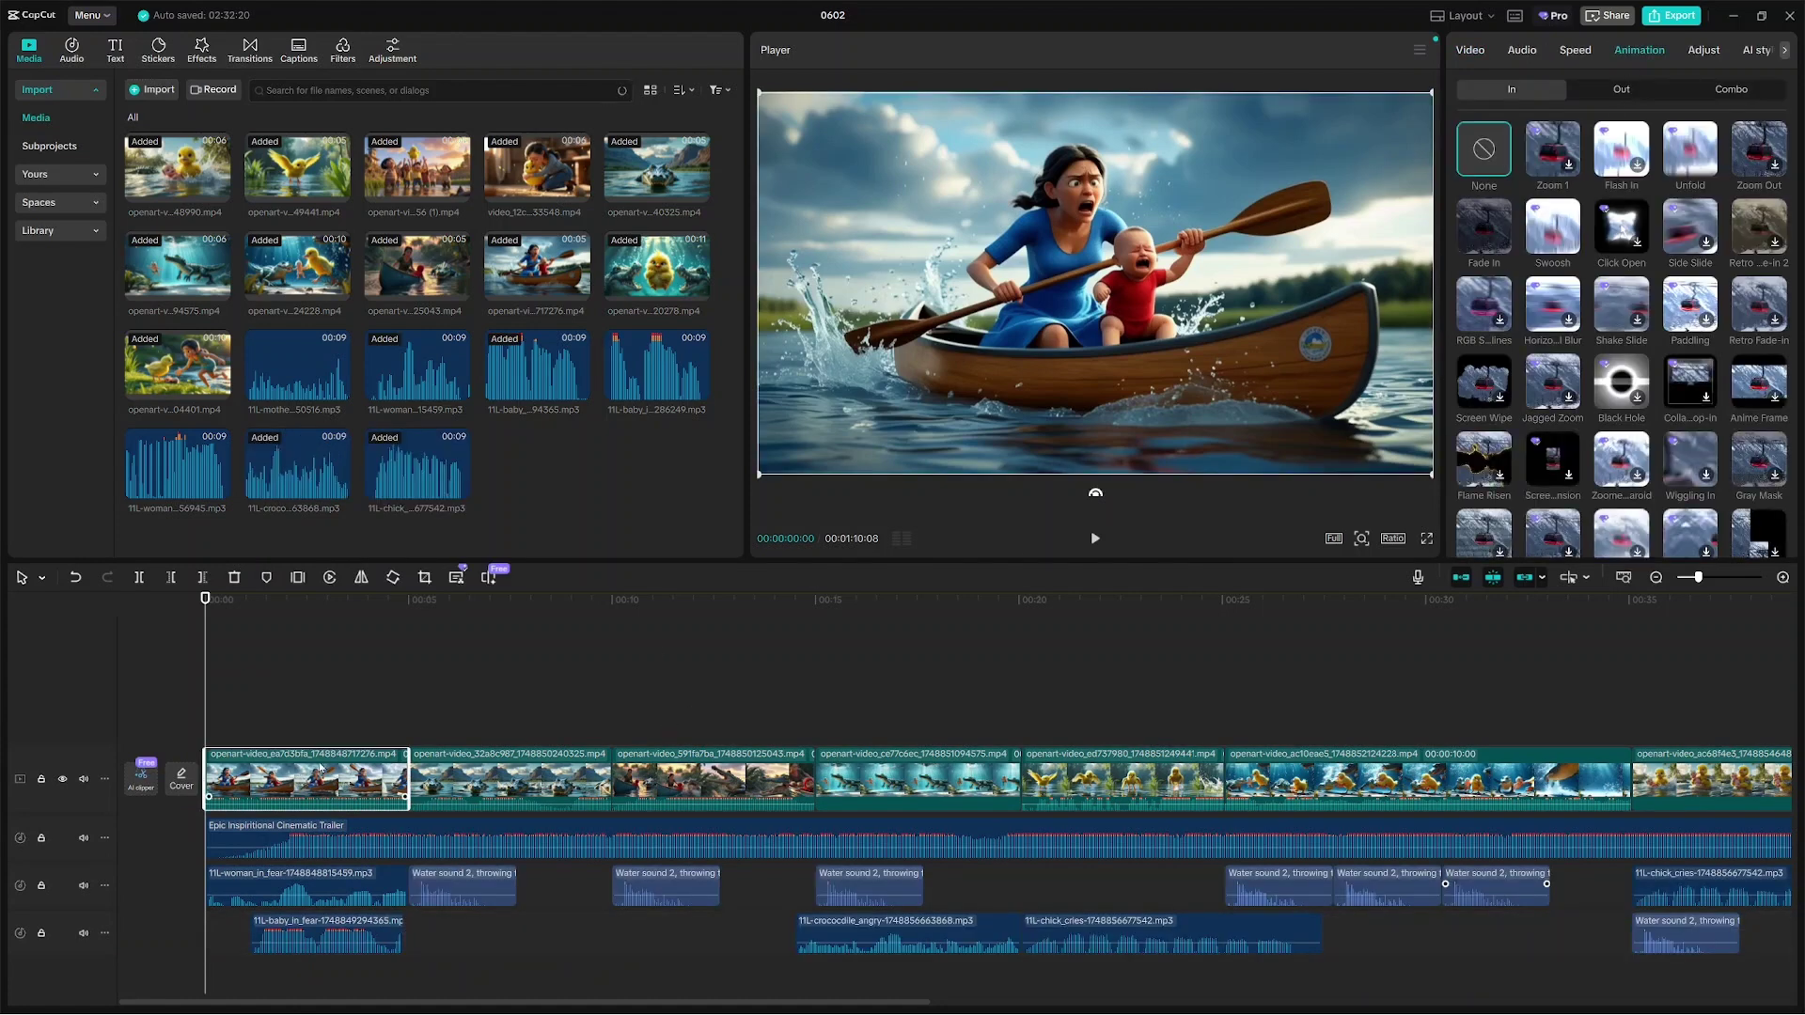
left_click(1552, 148)
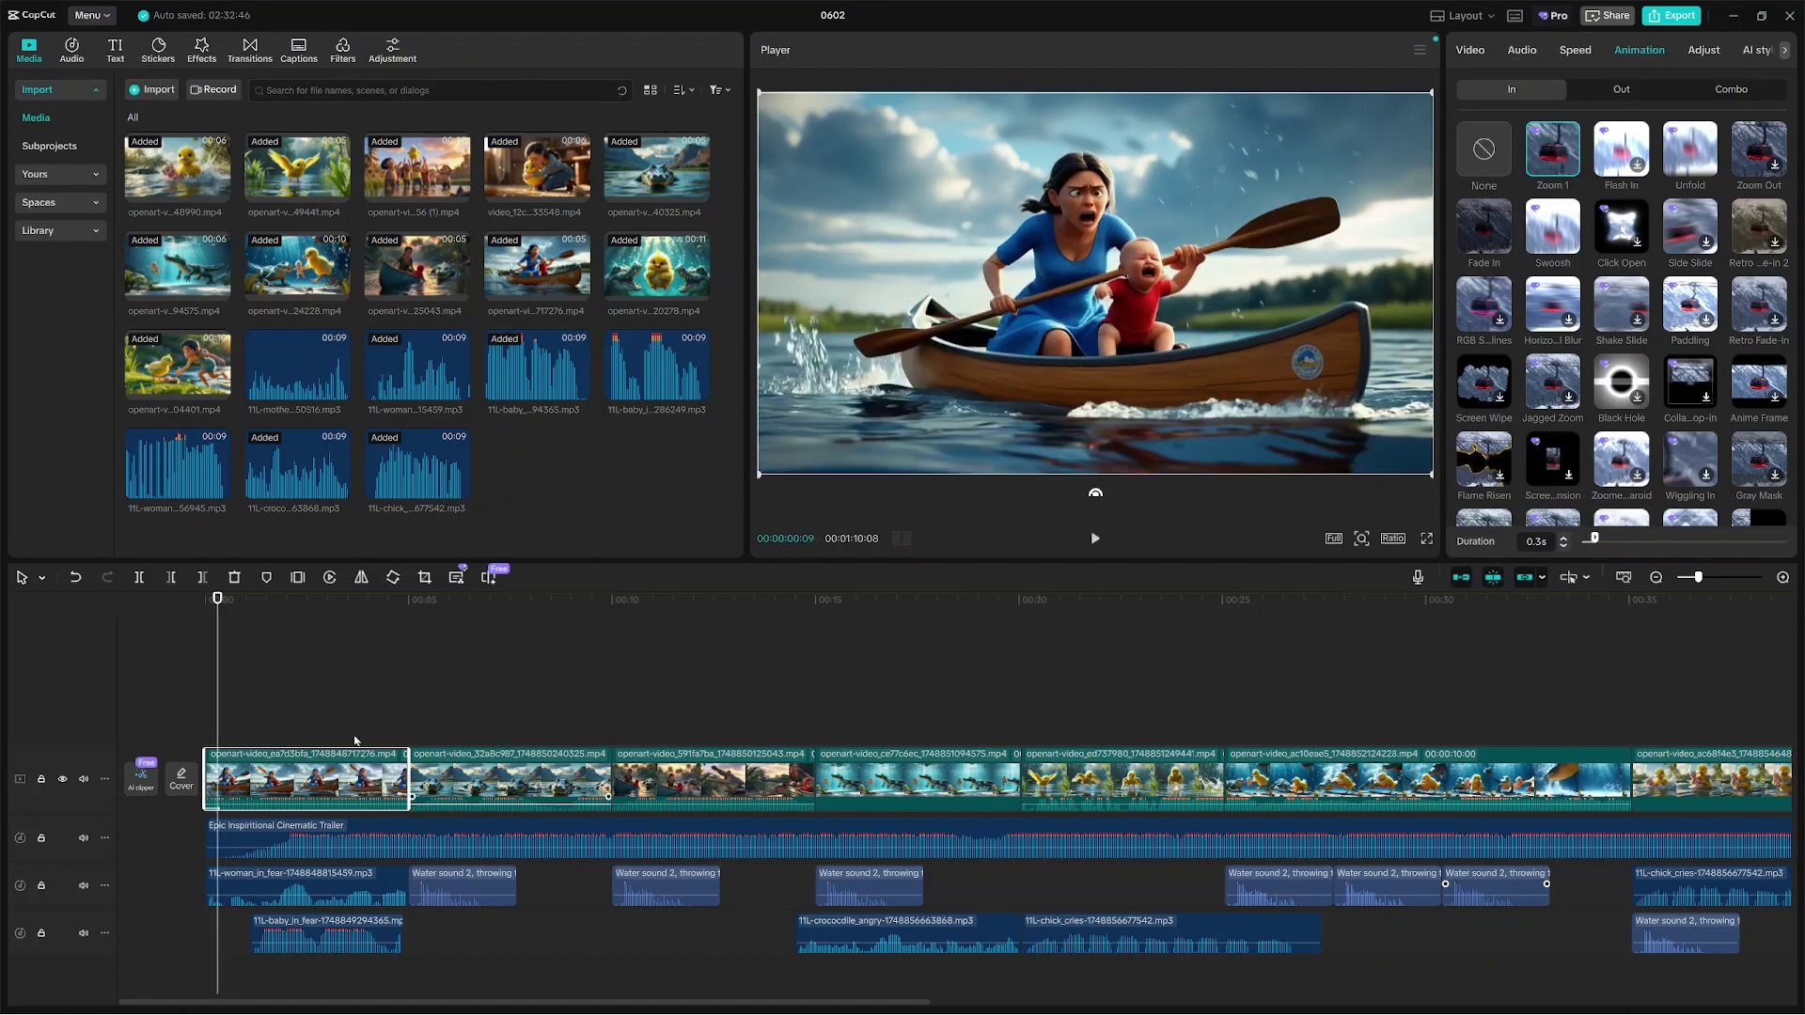
Step: Play the edit from the beginning to review the opening animation, the clip sequence and the sounds
left_click(234, 677)
key("space")
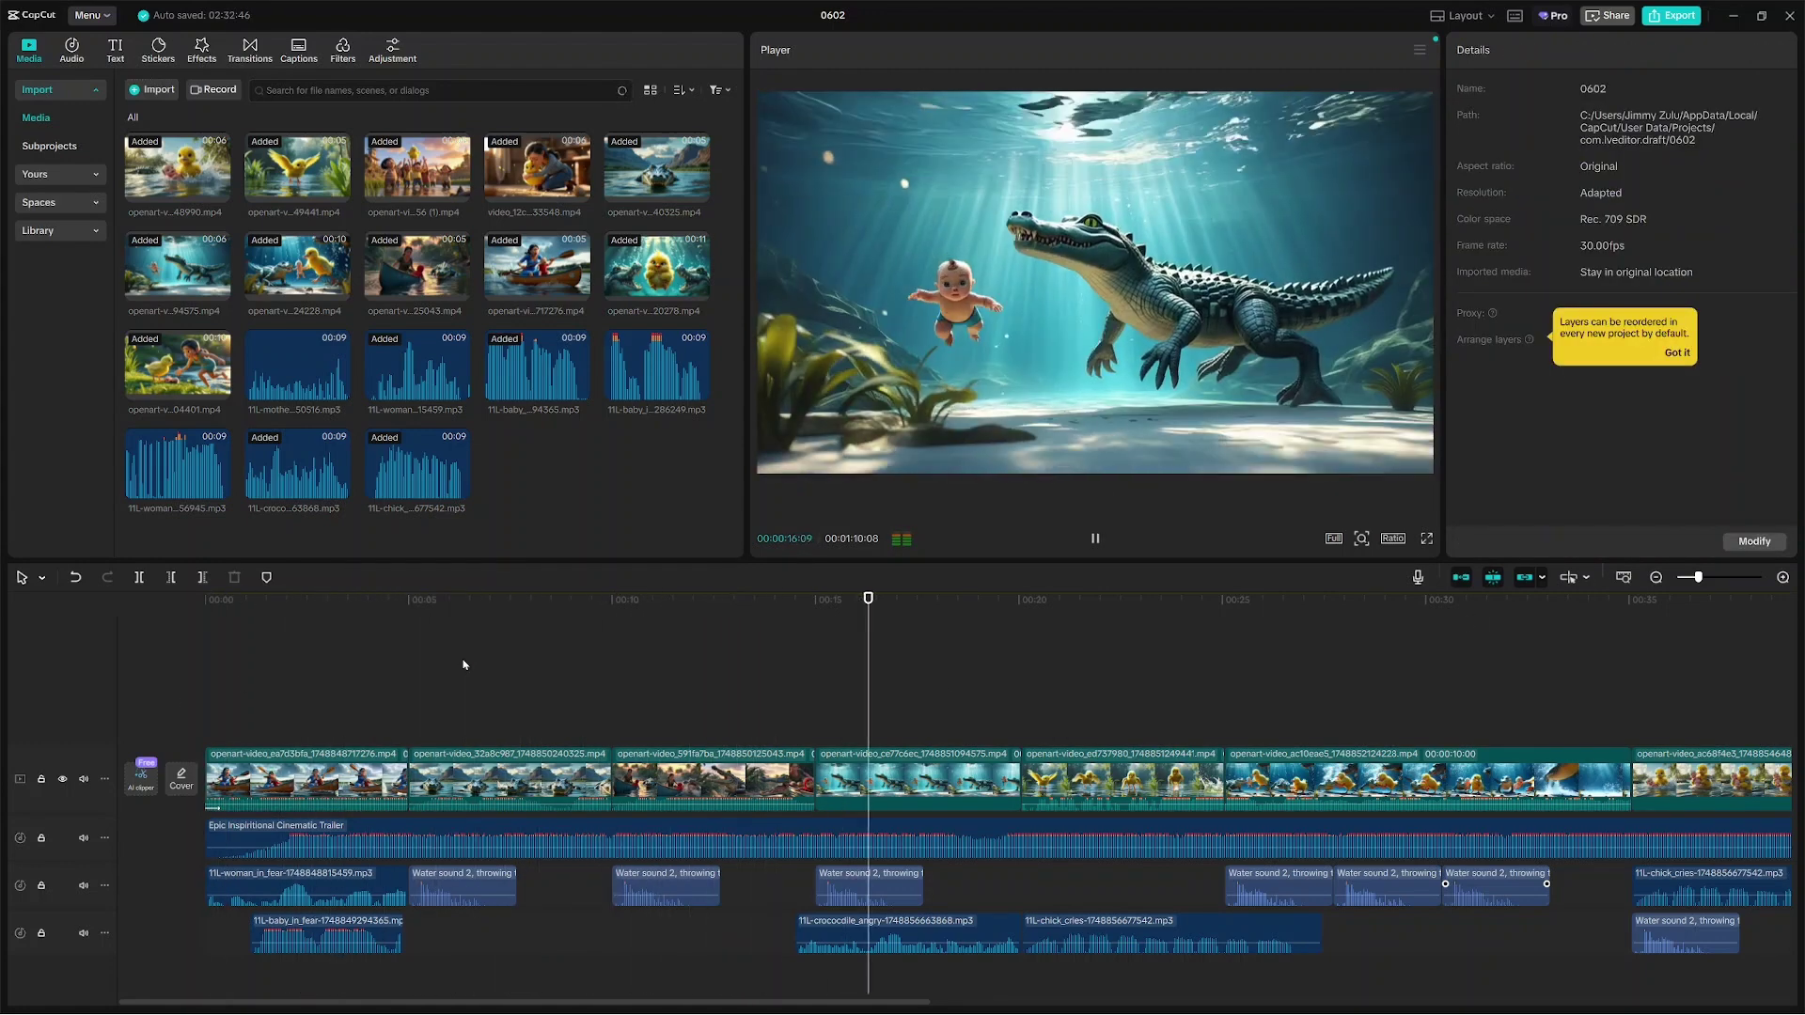
key("Home")
key("space")
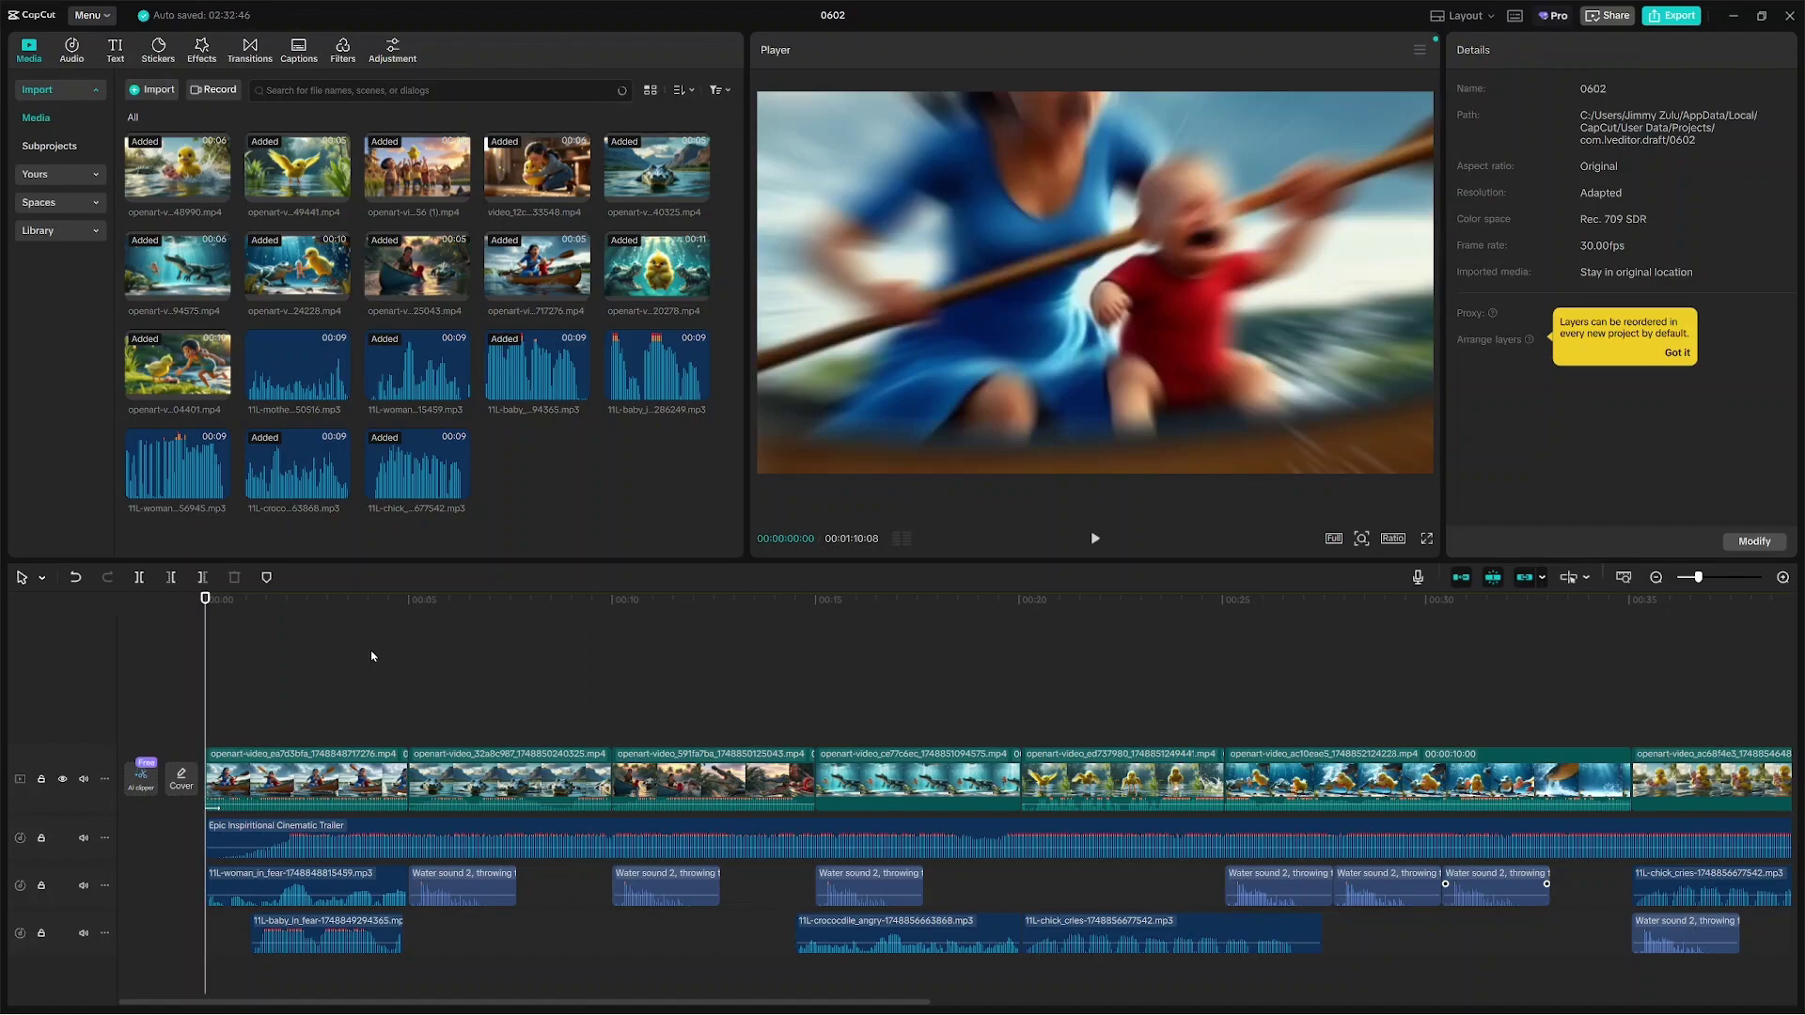
left_click(371, 656)
Step: Open the export settings for the finished edit
left_click(1656, 15)
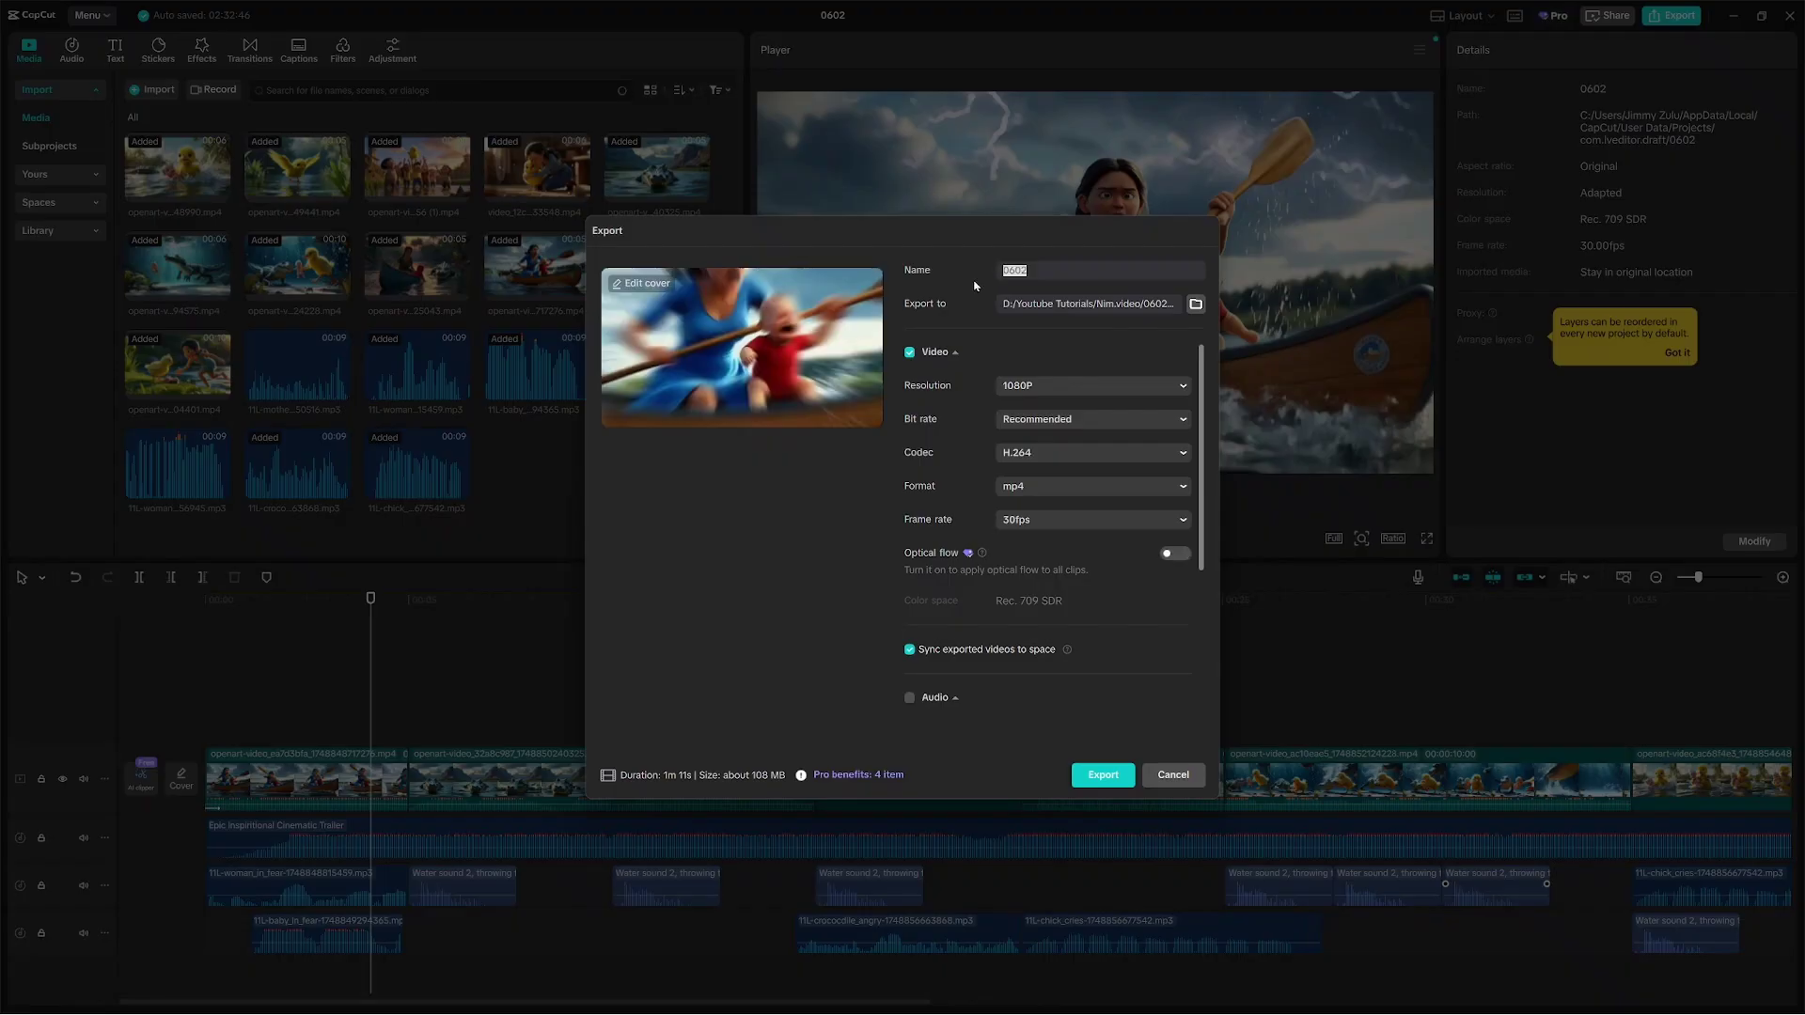